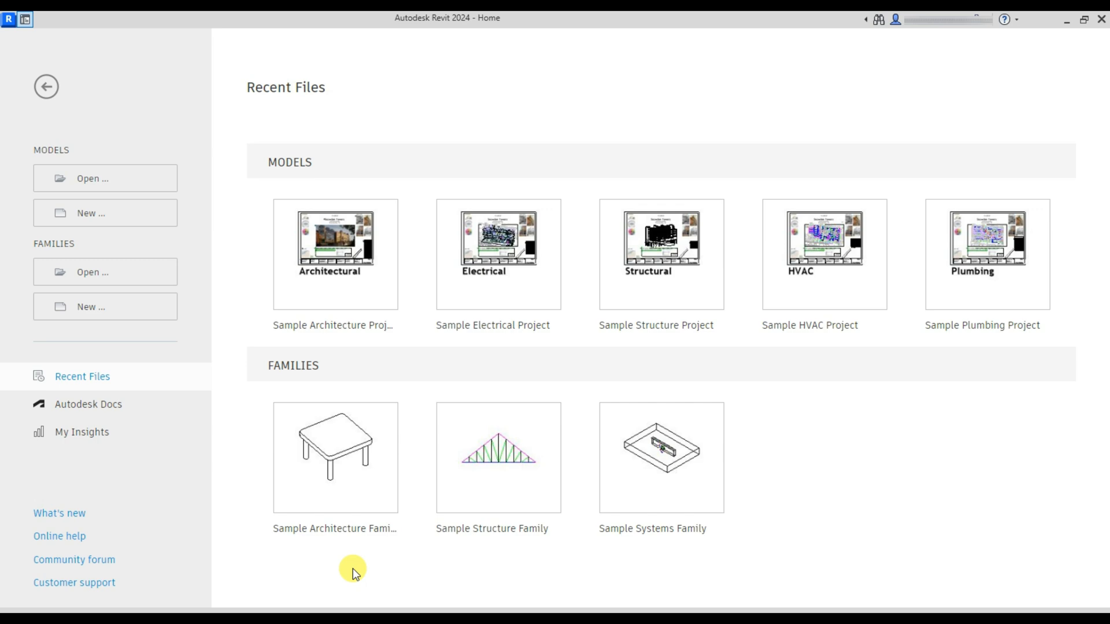
# Switch to File Explorer and open the RVT 2024 folder under ProgramData\Autodesk on Local Disk (C:), checking the hidden items option
pyautogui.click(352, 619)
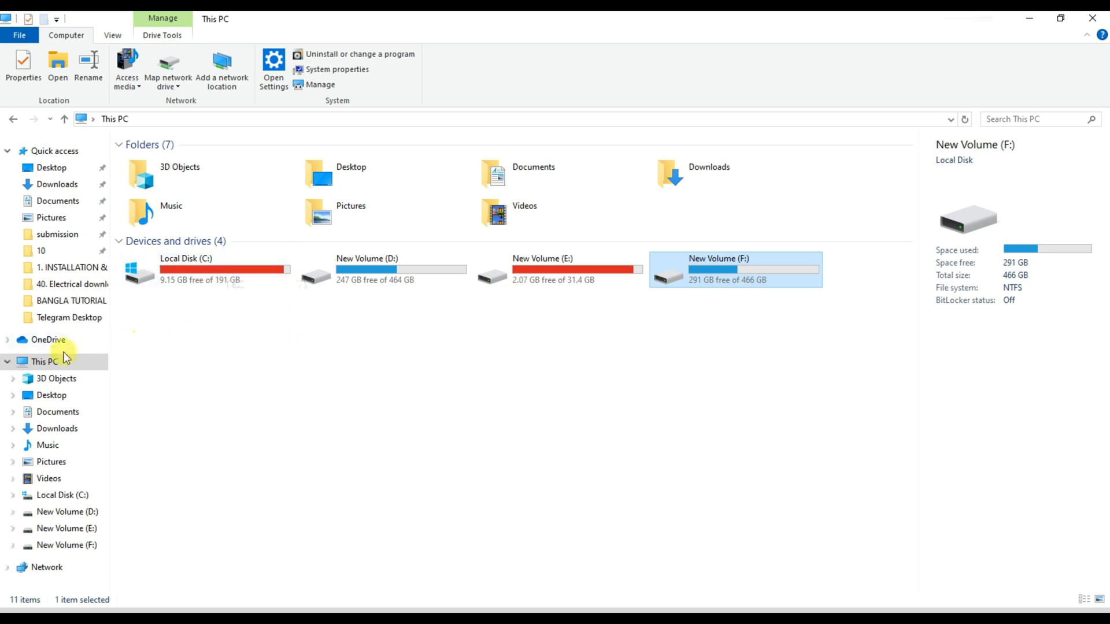
pyautogui.click(54, 364)
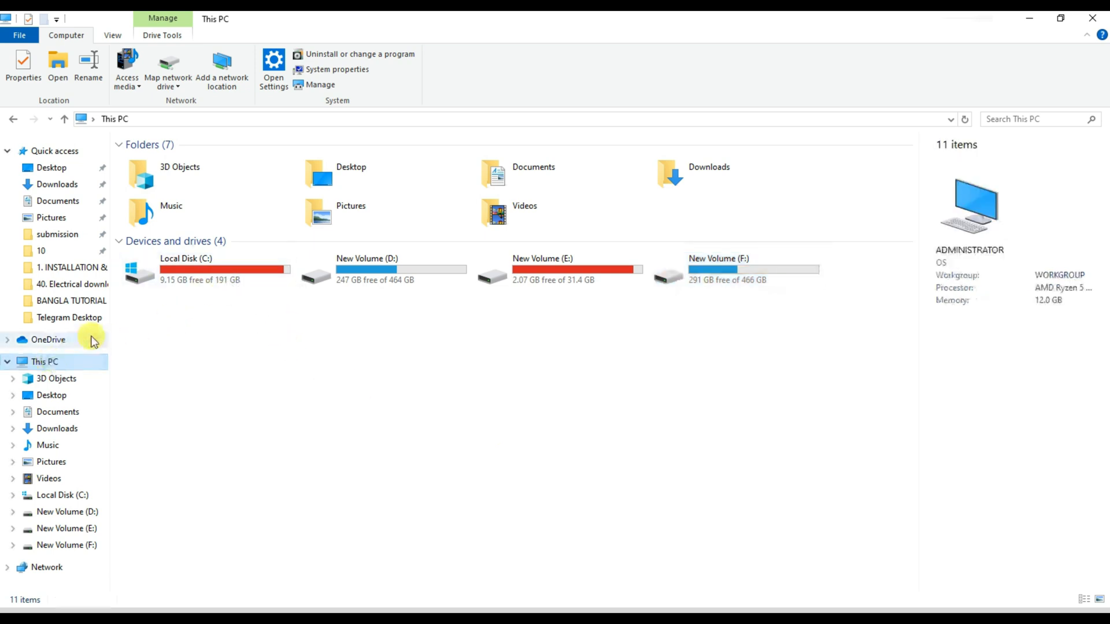
pyautogui.click(214, 267)
pyautogui.doubleClick(214, 266)
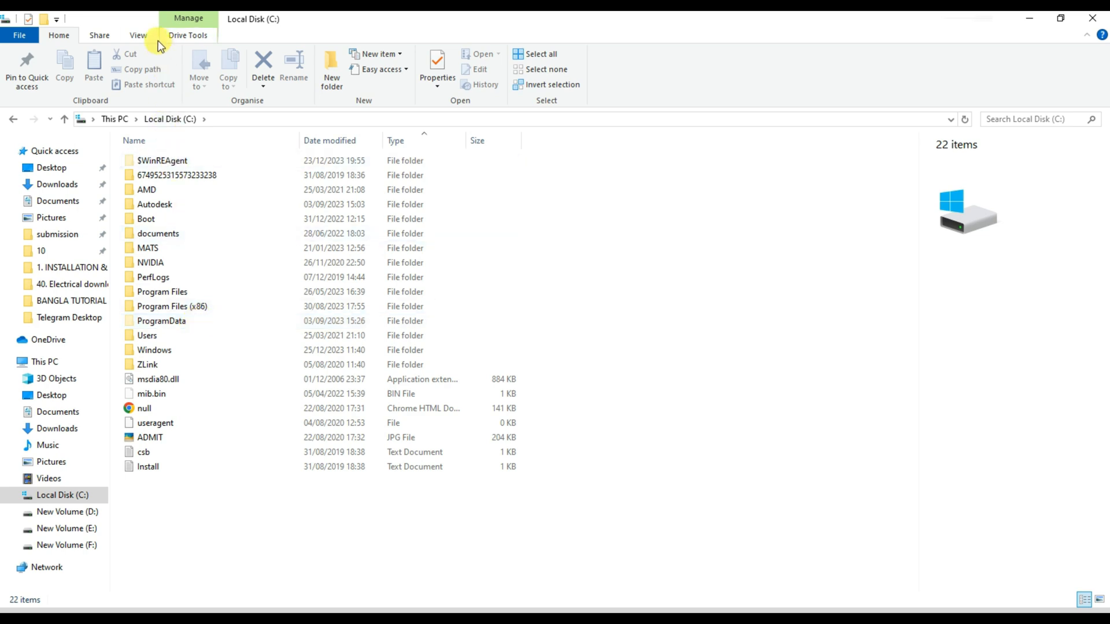
pyautogui.click(139, 36)
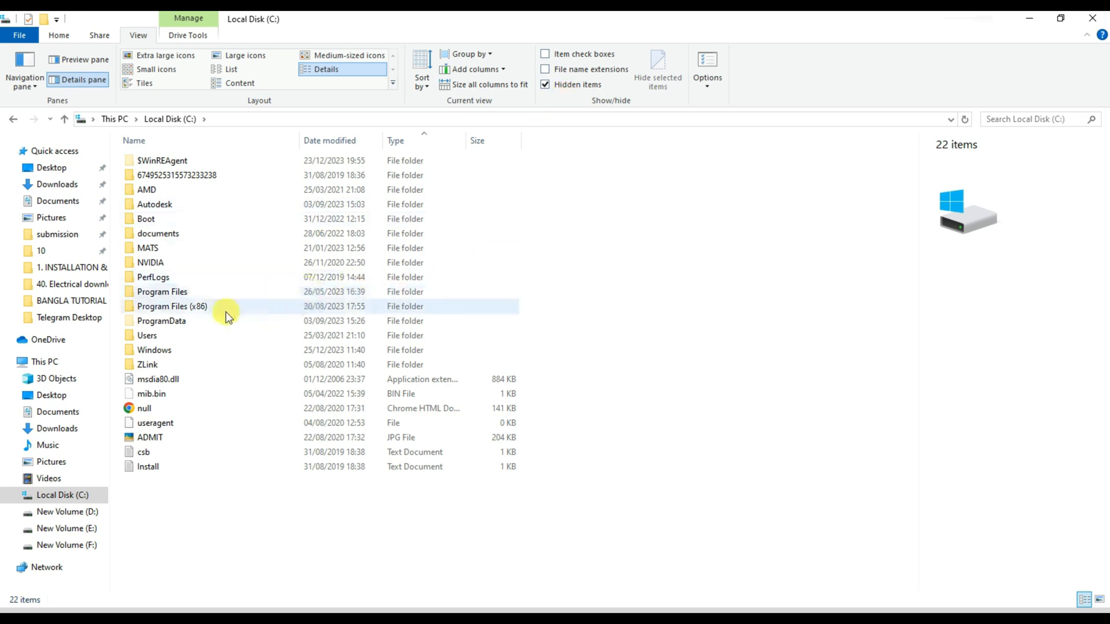
pyautogui.click(179, 320)
pyautogui.doubleClick(180, 321)
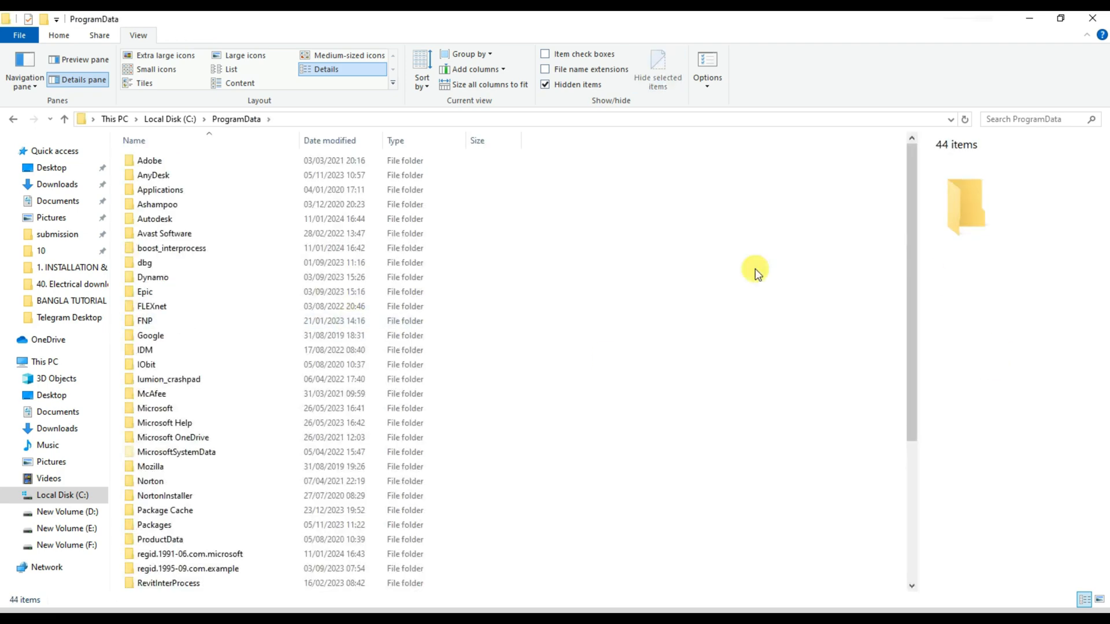
pyautogui.doubleClick(168, 220)
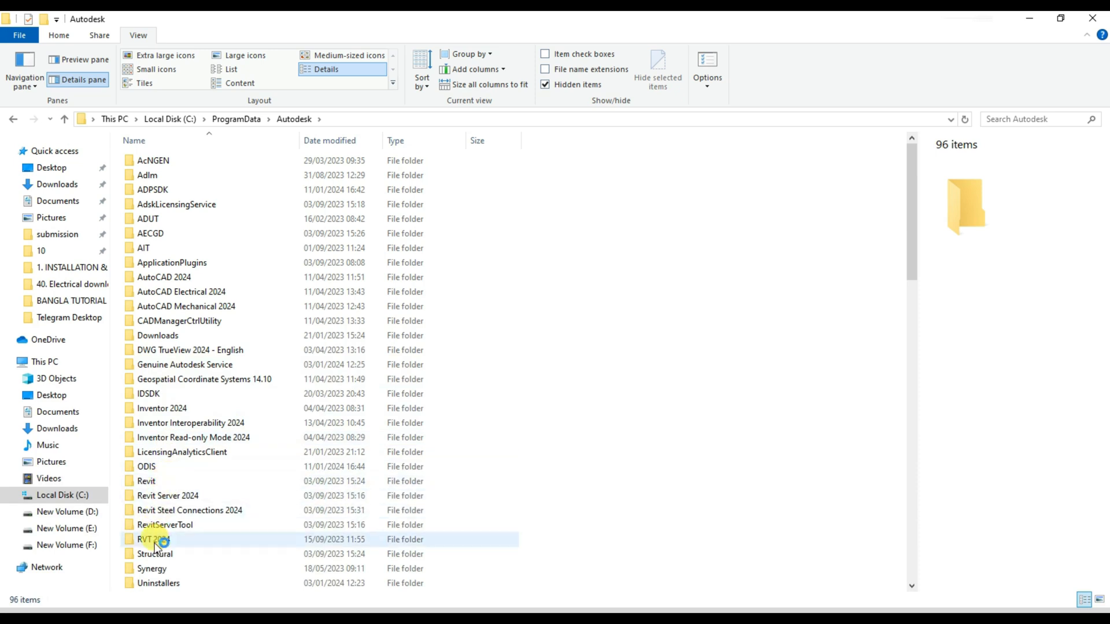
pyautogui.doubleClick(173, 544)
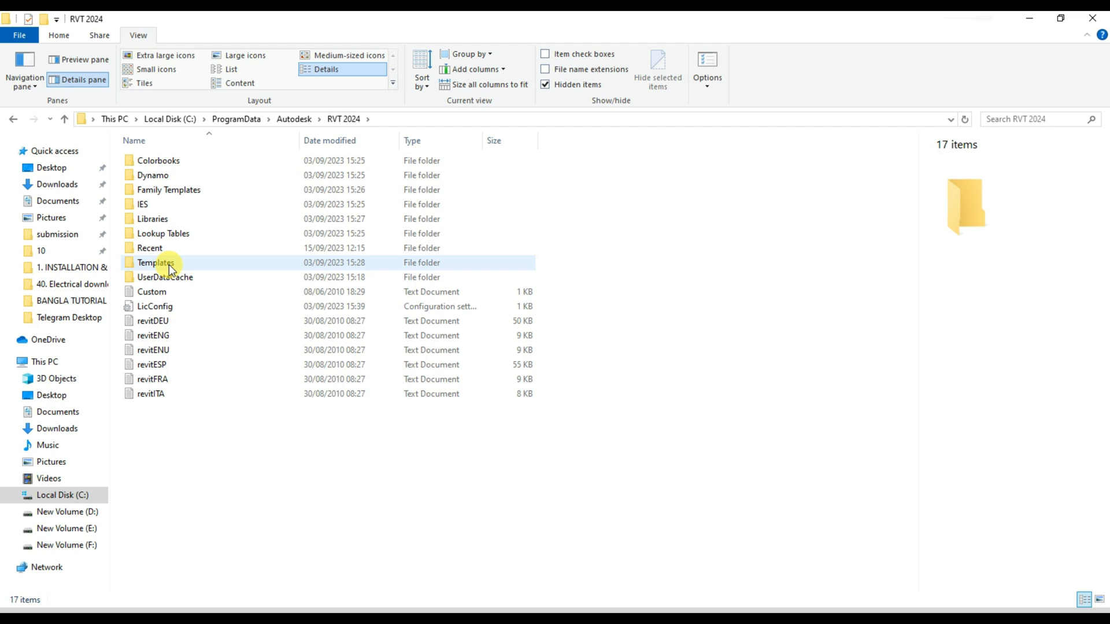
# Open the residential door families in Libraries\English\US\Doors and show them as large icons
pyautogui.doubleClick(168, 219)
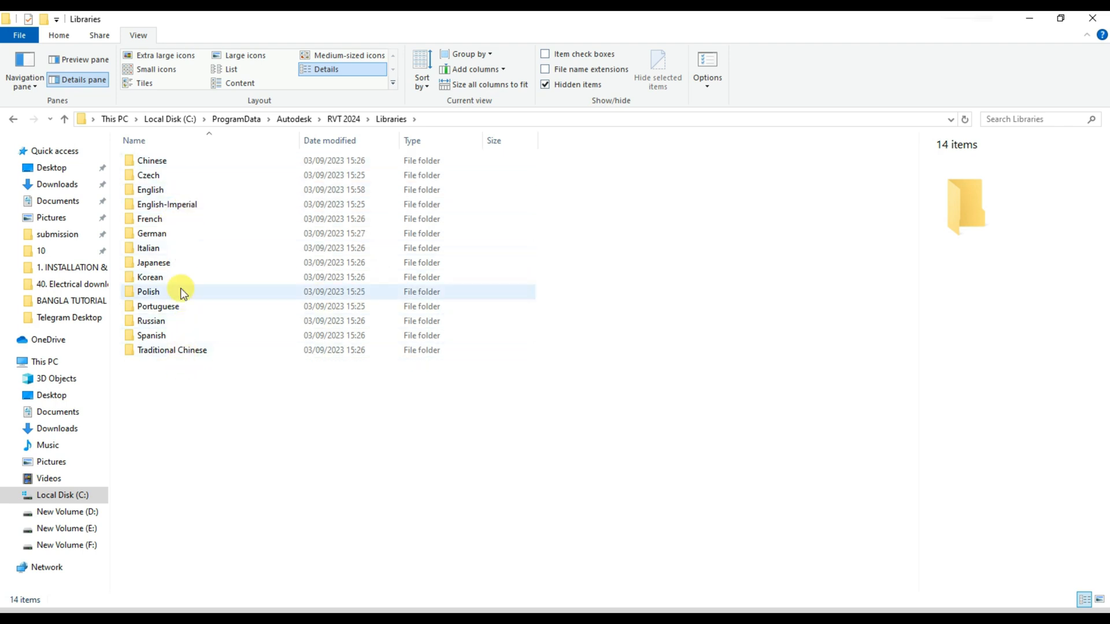
pyautogui.doubleClick(173, 190)
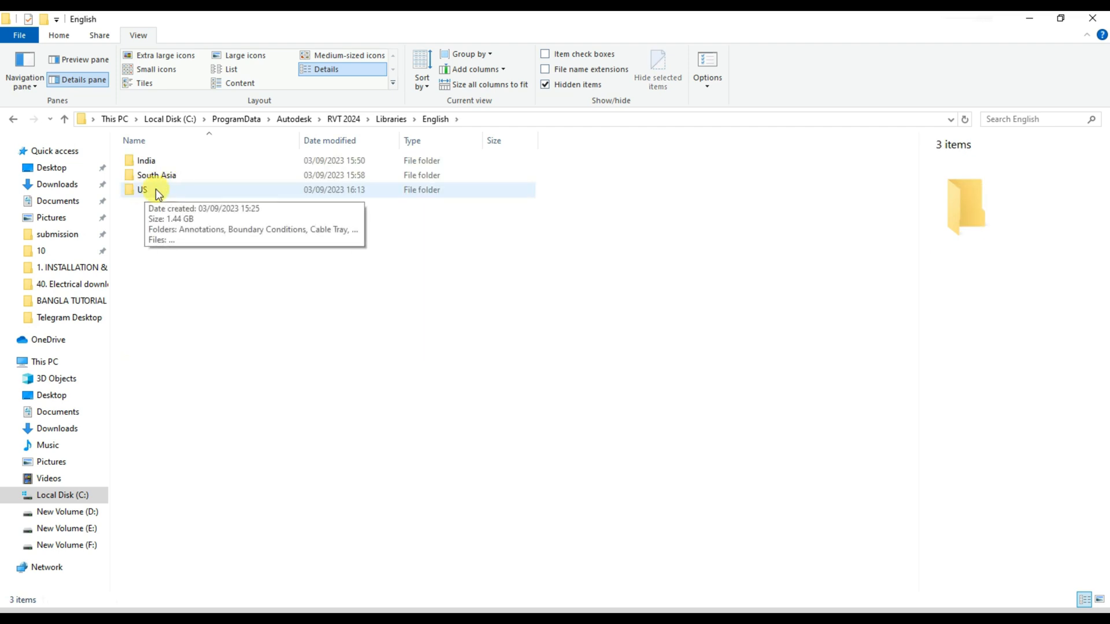
pyautogui.doubleClick(162, 189)
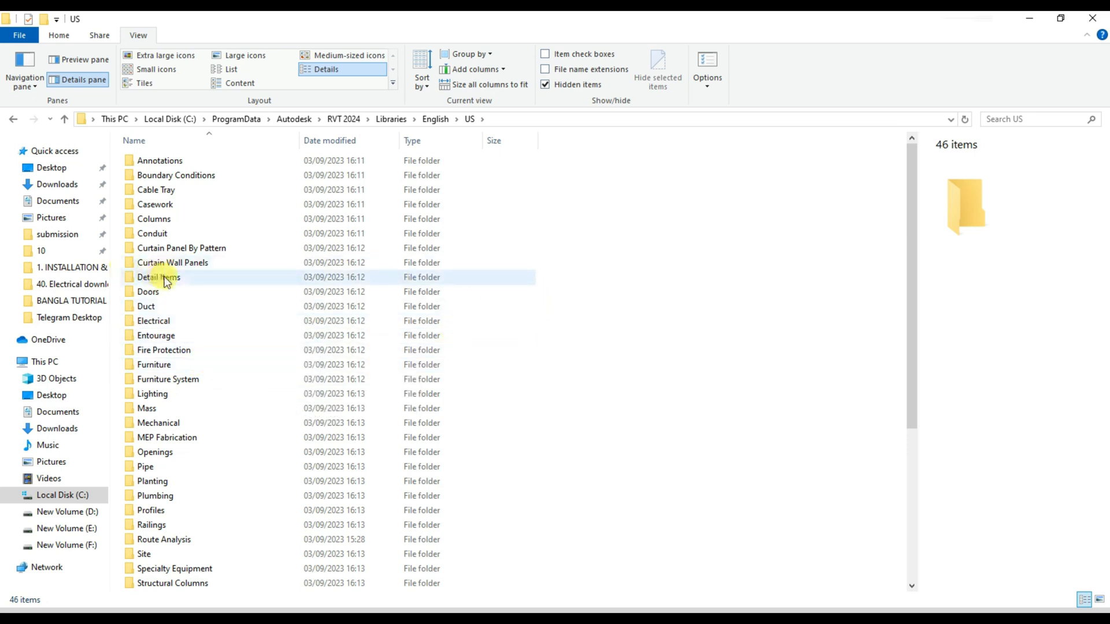
pyautogui.doubleClick(148, 291)
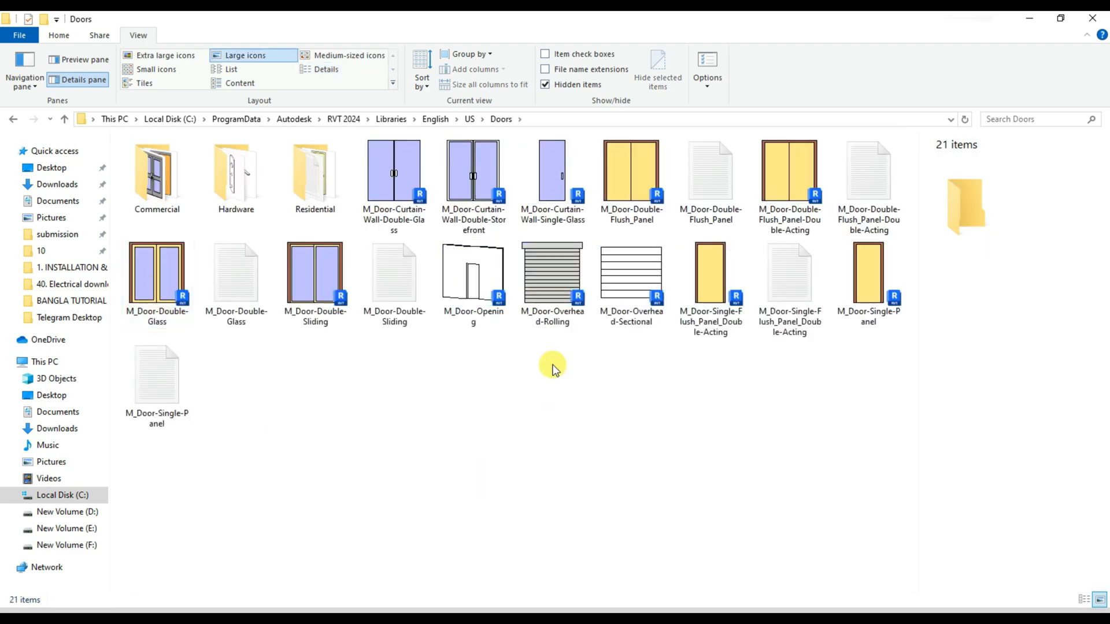
pyautogui.doubleClick(317, 199)
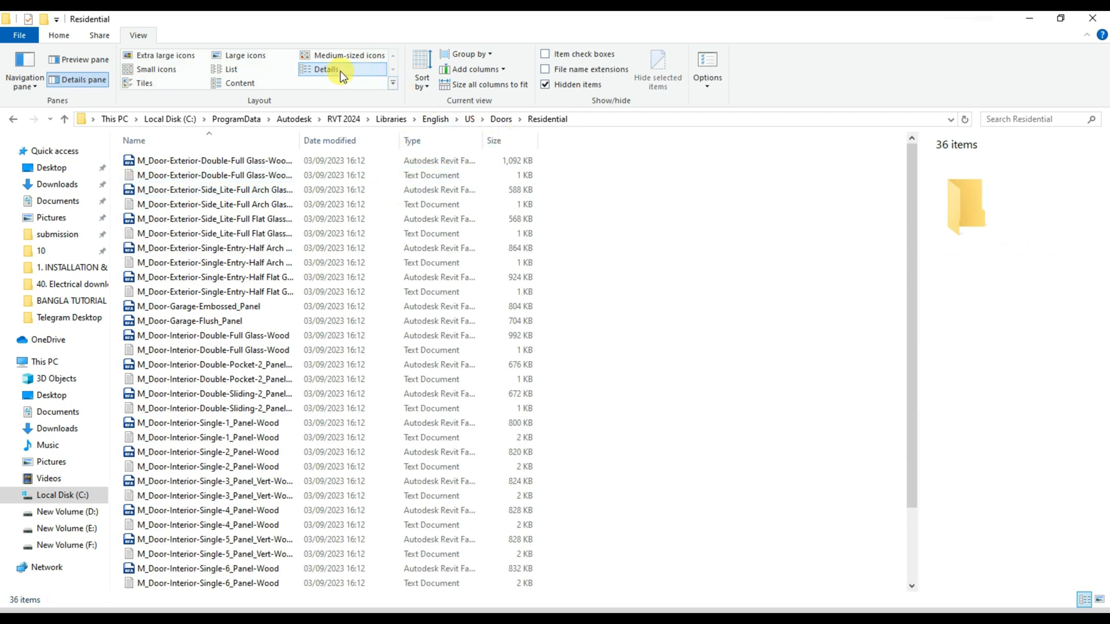
pyautogui.click(256, 58)
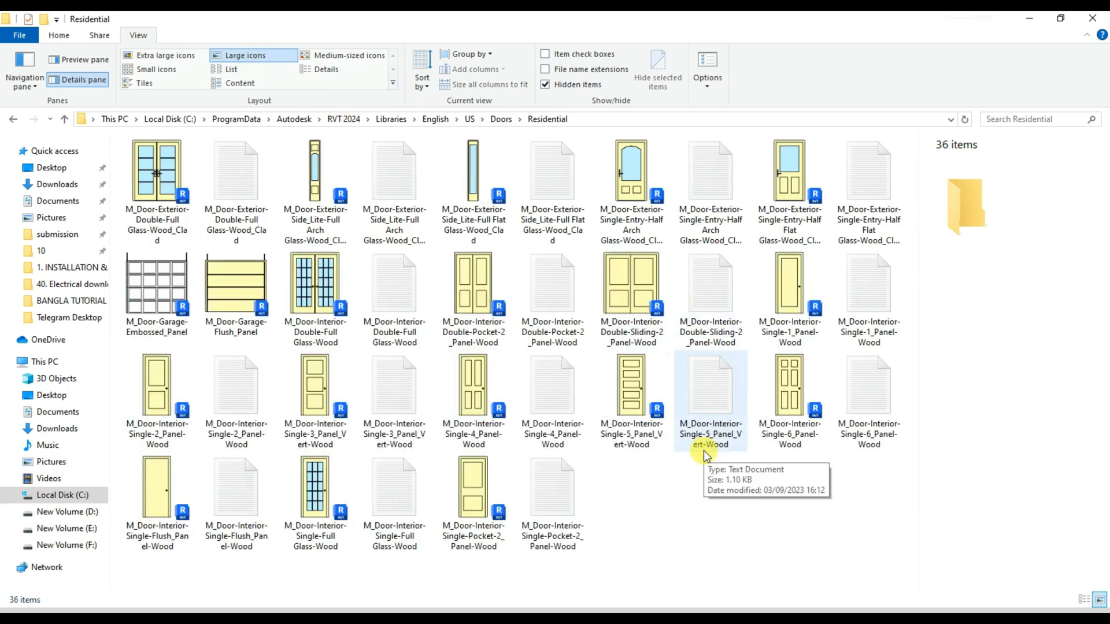
# Return to the RVT 2024 folder and examine the project templates in Templates\English
pyautogui.click(13, 120)
pyautogui.click(12, 121)
pyautogui.click(13, 121)
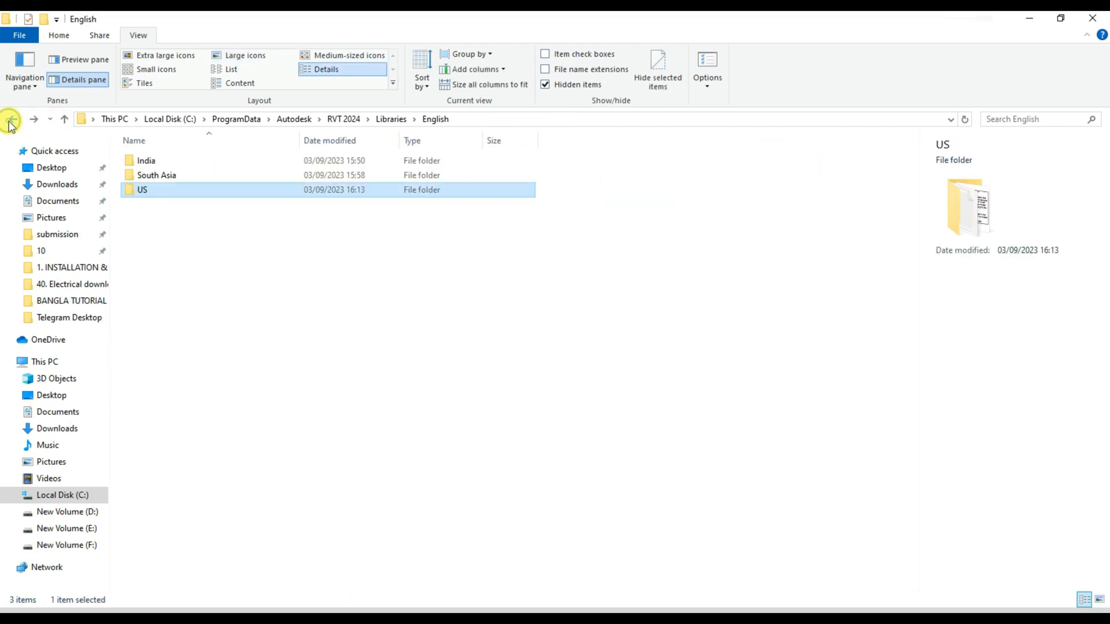
pyautogui.click(13, 120)
pyautogui.click(13, 121)
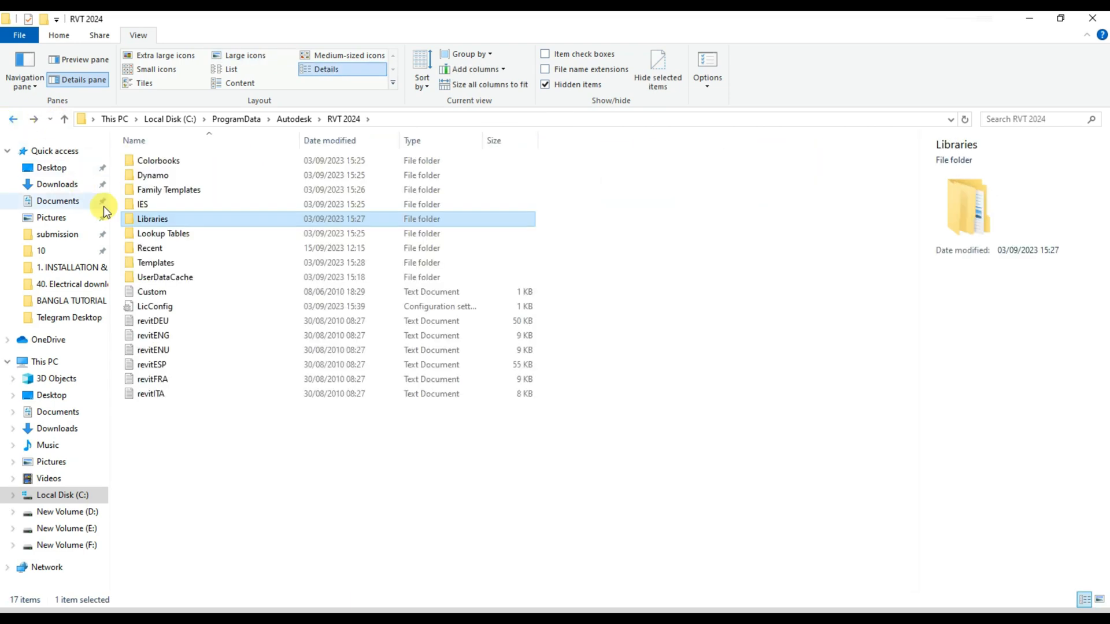
pyautogui.doubleClick(181, 261)
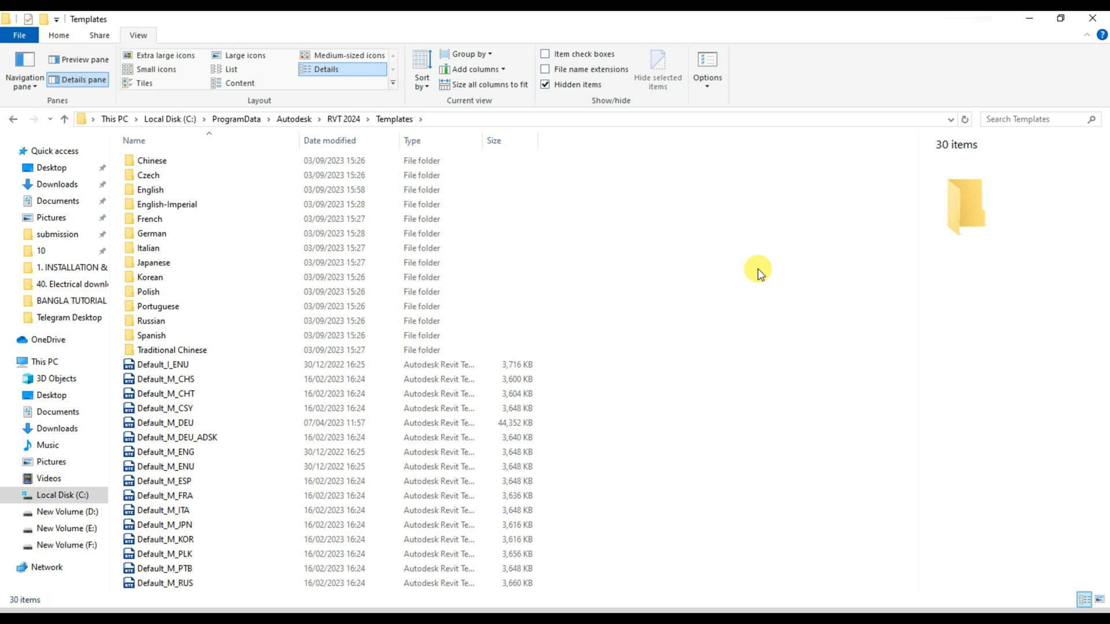
pyautogui.doubleClick(148, 190)
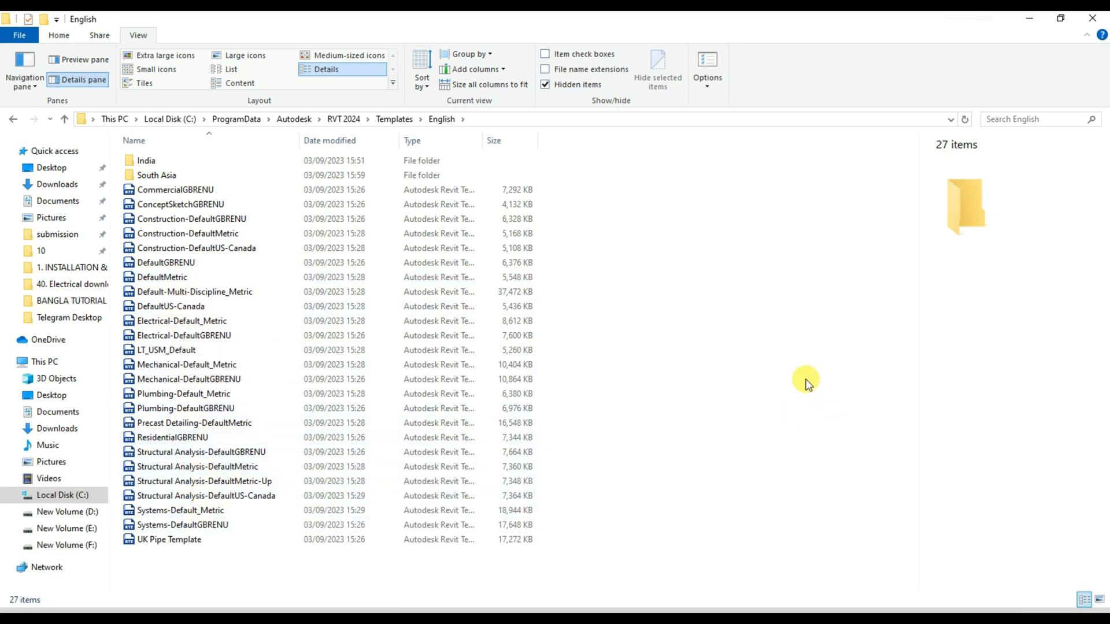
# Examine the templates in the English-Imperial folder, then return to the RVT 2024 folder
pyautogui.click(13, 119)
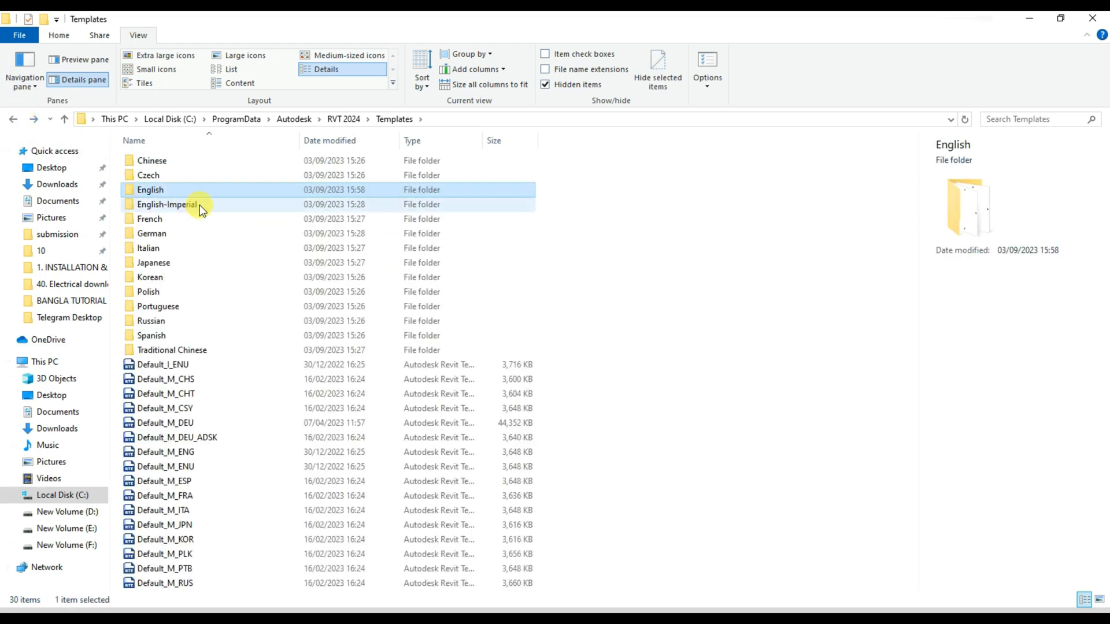
pyautogui.doubleClick(173, 205)
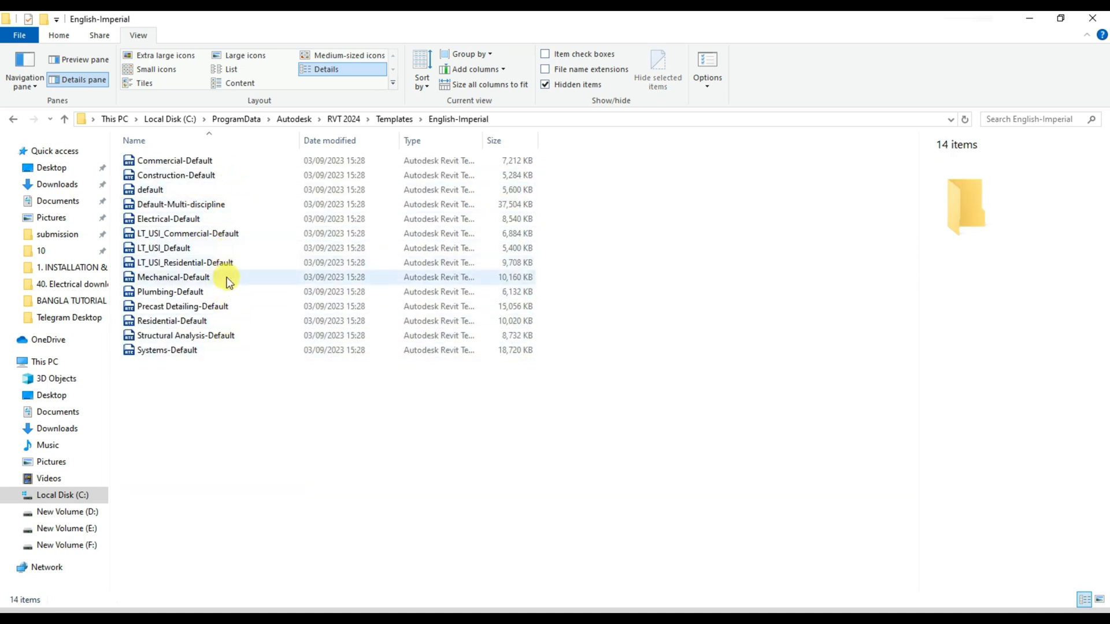
pyautogui.click(13, 120)
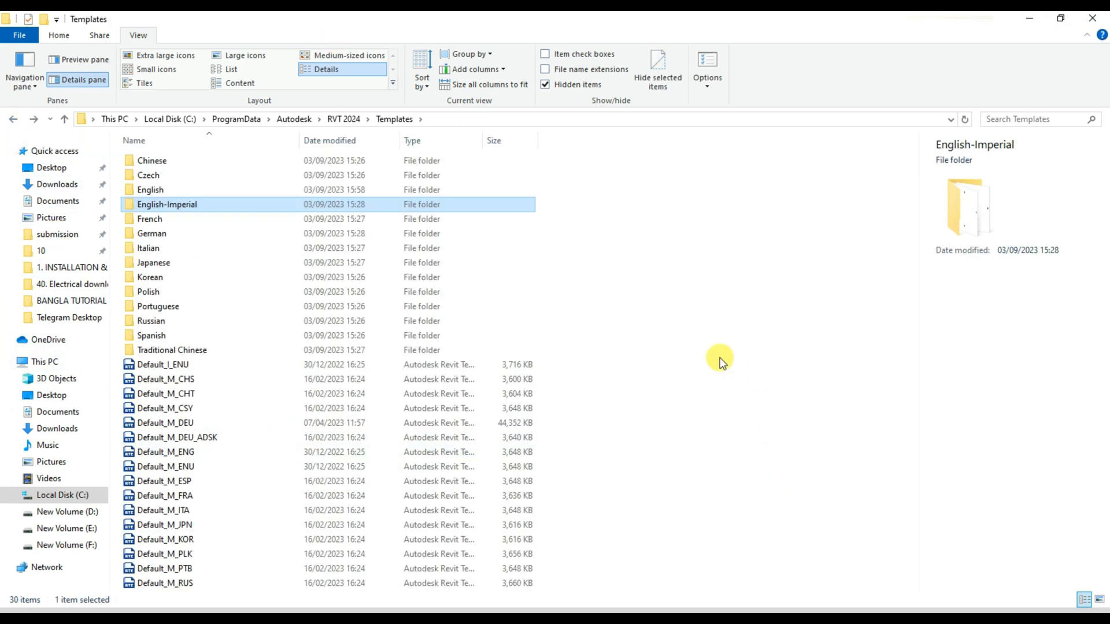
pyautogui.hotkey('alt', 'Up')
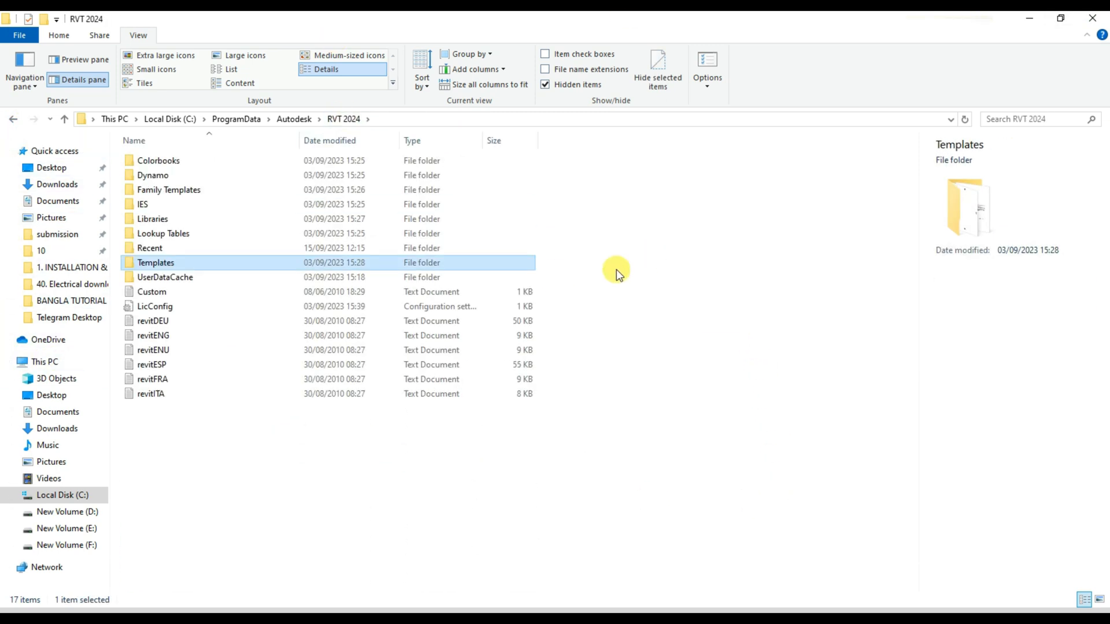
# Switch back to Revit, start a new project model, review the listed templates and open the browser for choosing a template file
pyautogui.click(1028, 18)
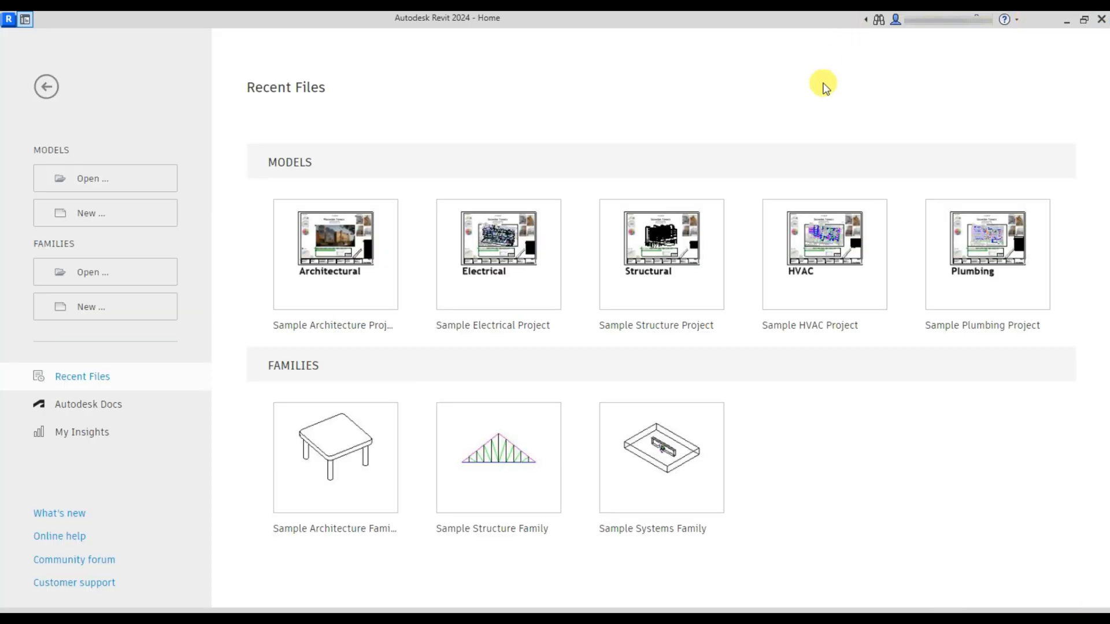
pyautogui.click(93, 213)
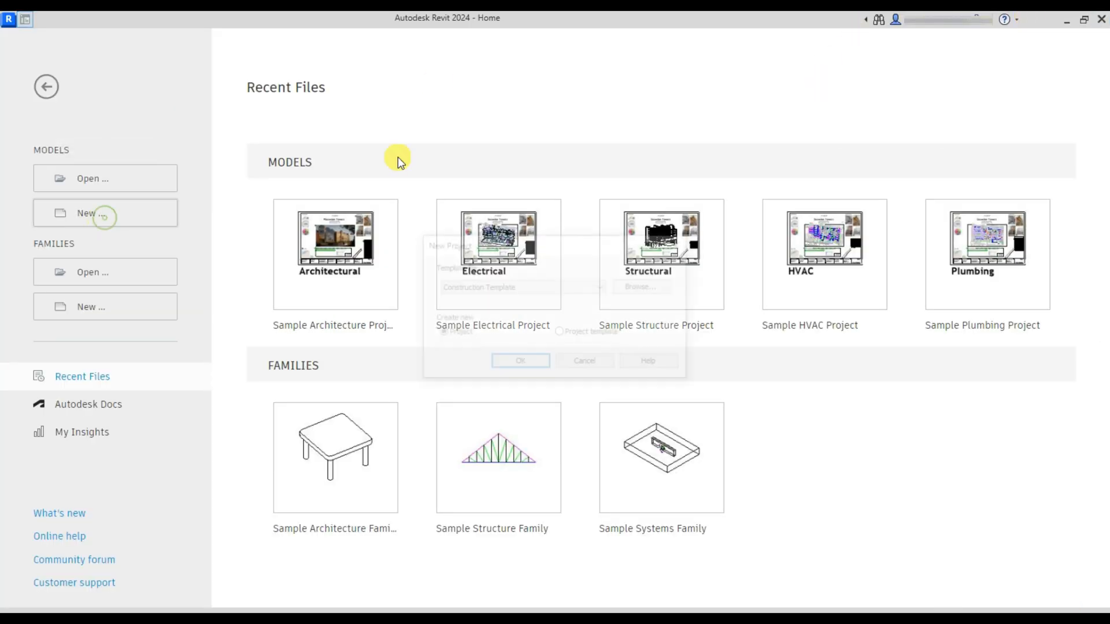
pyautogui.click(584, 287)
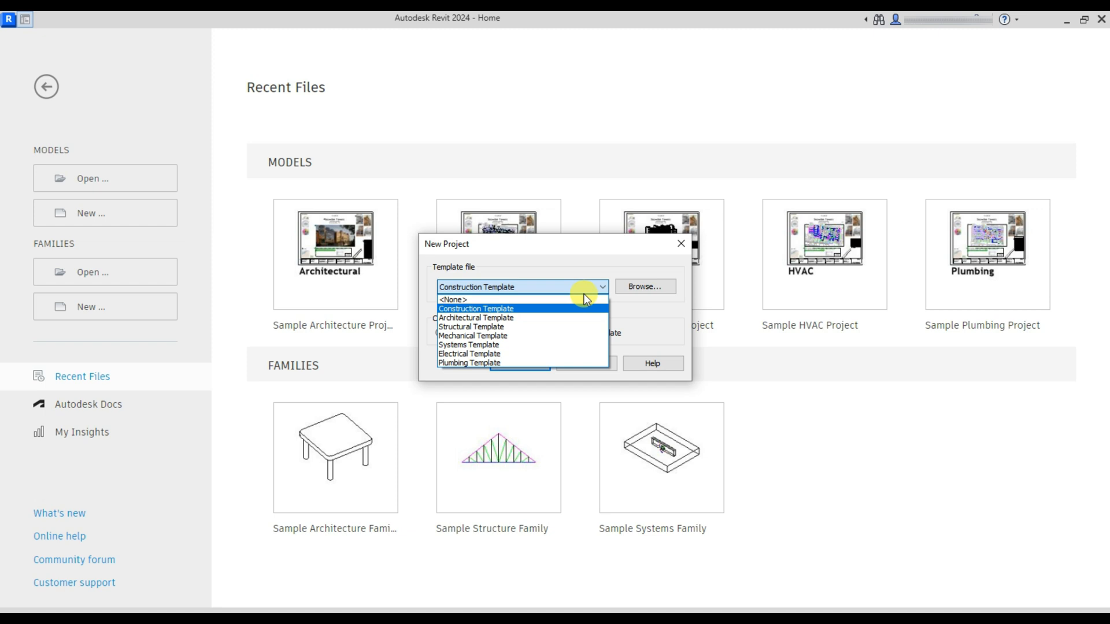
pyautogui.click(650, 312)
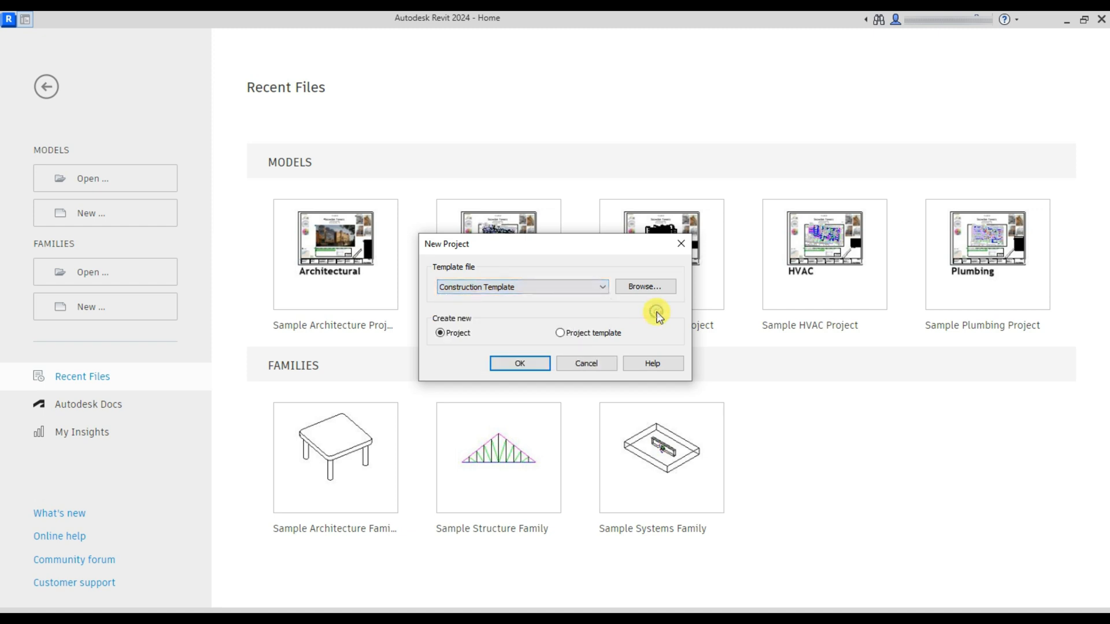
pyautogui.click(658, 289)
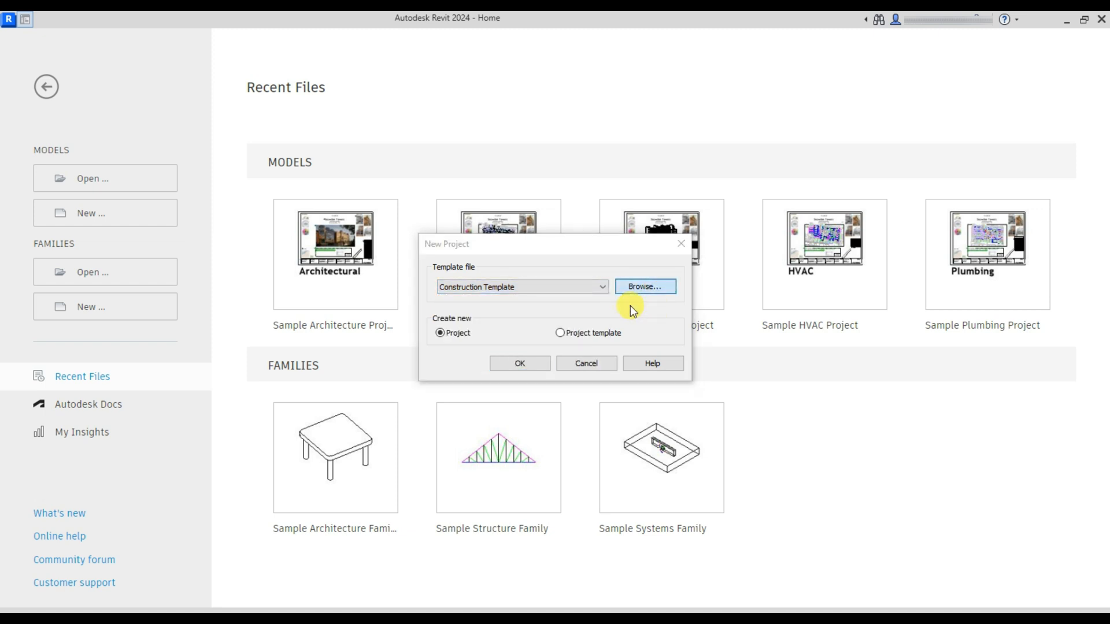
# Choose DefaultMetric.rte from the RVT 2024 Templates\English folder and create the new project with it
pyautogui.click(661, 169)
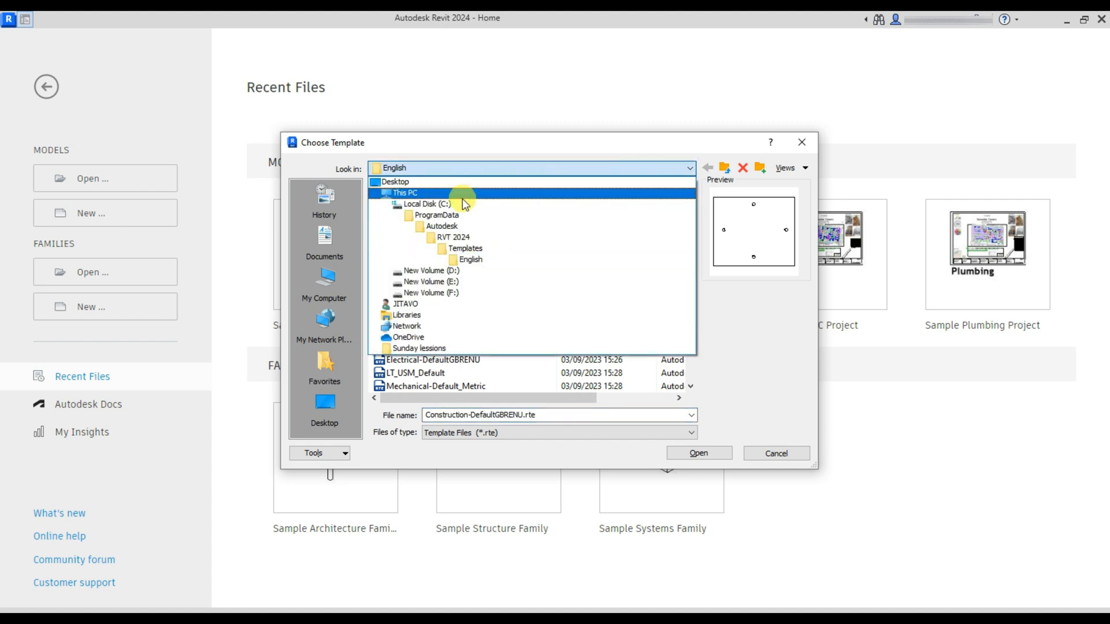
pyautogui.click(492, 258)
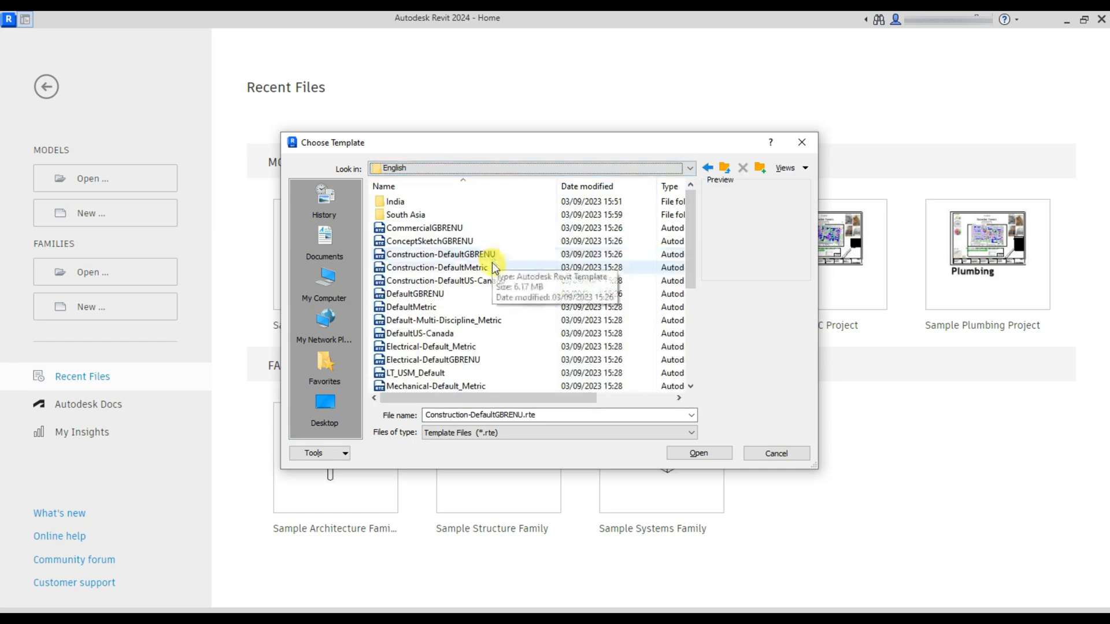
pyautogui.click(439, 308)
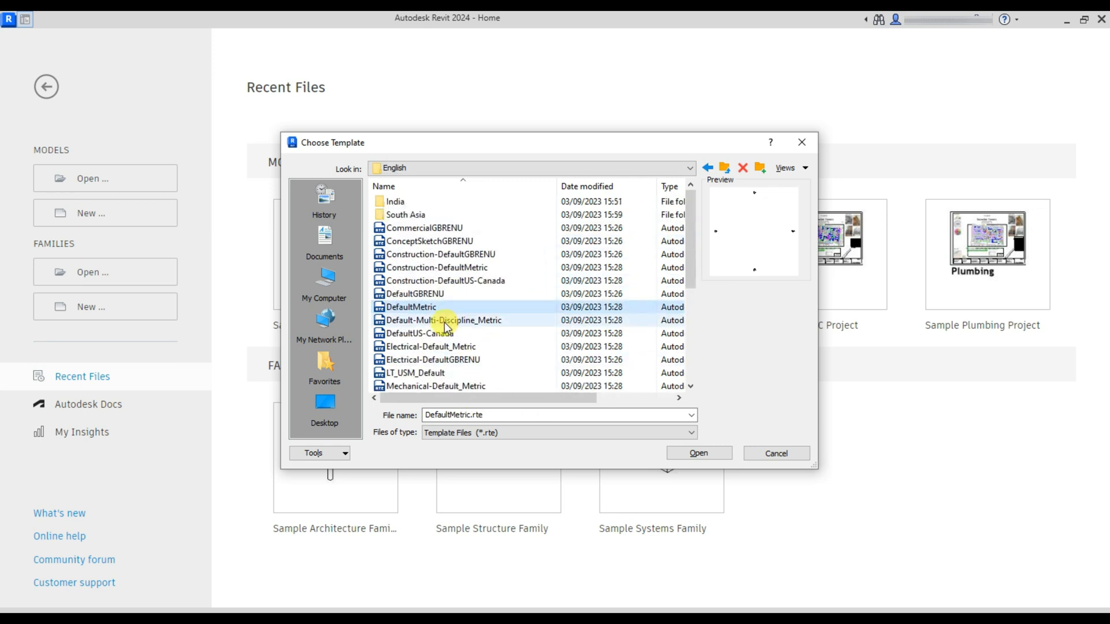
pyautogui.click(711, 458)
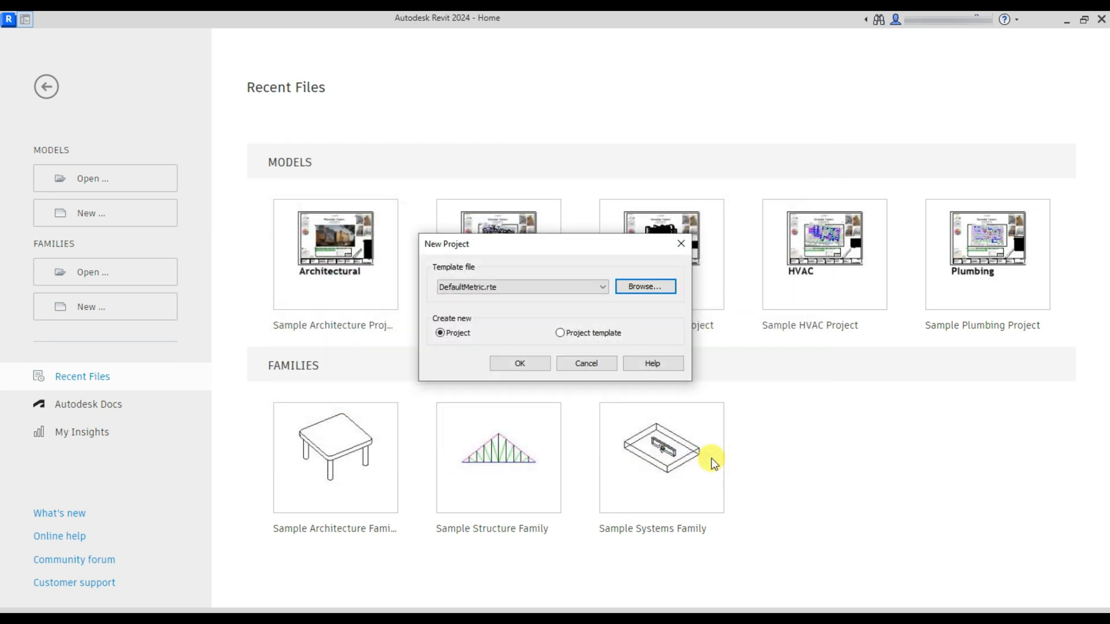
pyautogui.click(593, 288)
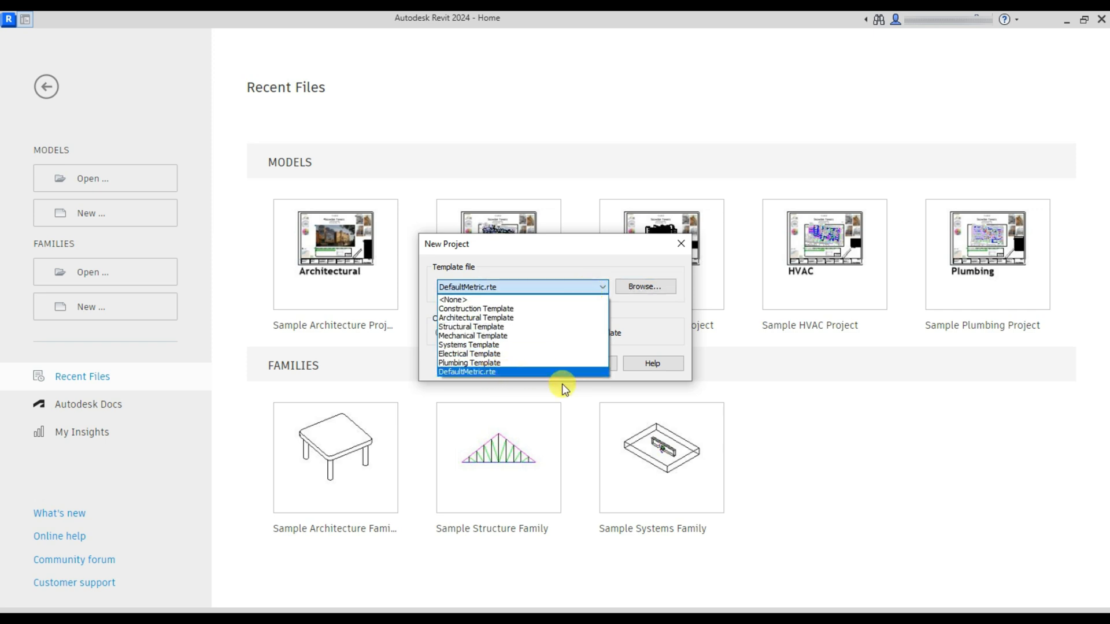
pyautogui.click(659, 349)
pyautogui.click(505, 361)
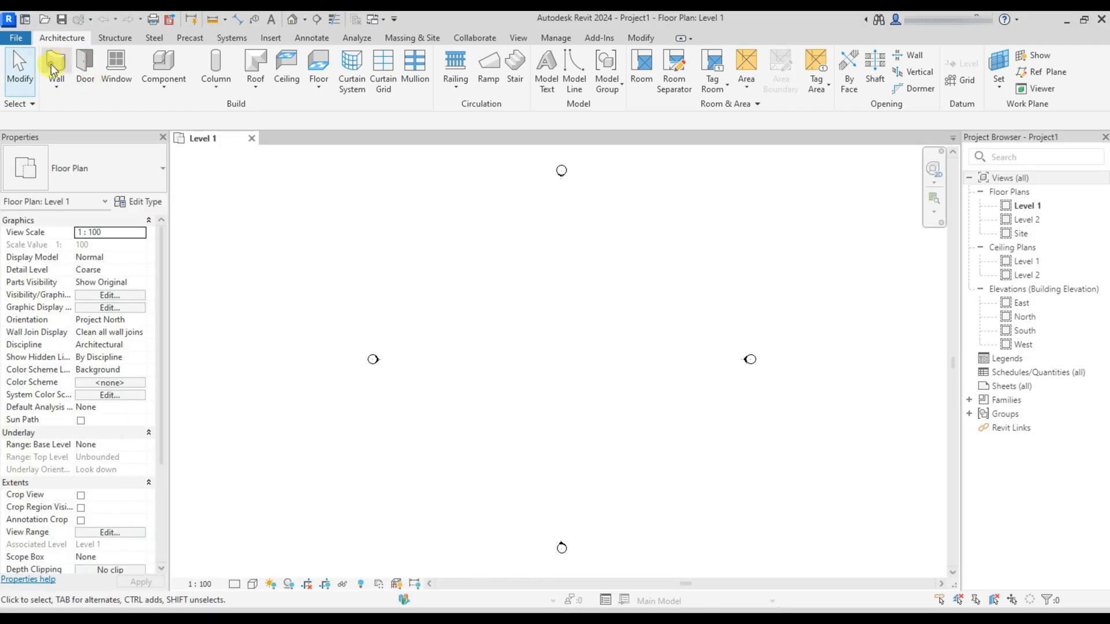
# Start the Wall tool to check the available wall types, then leave the command
pyautogui.click(53, 70)
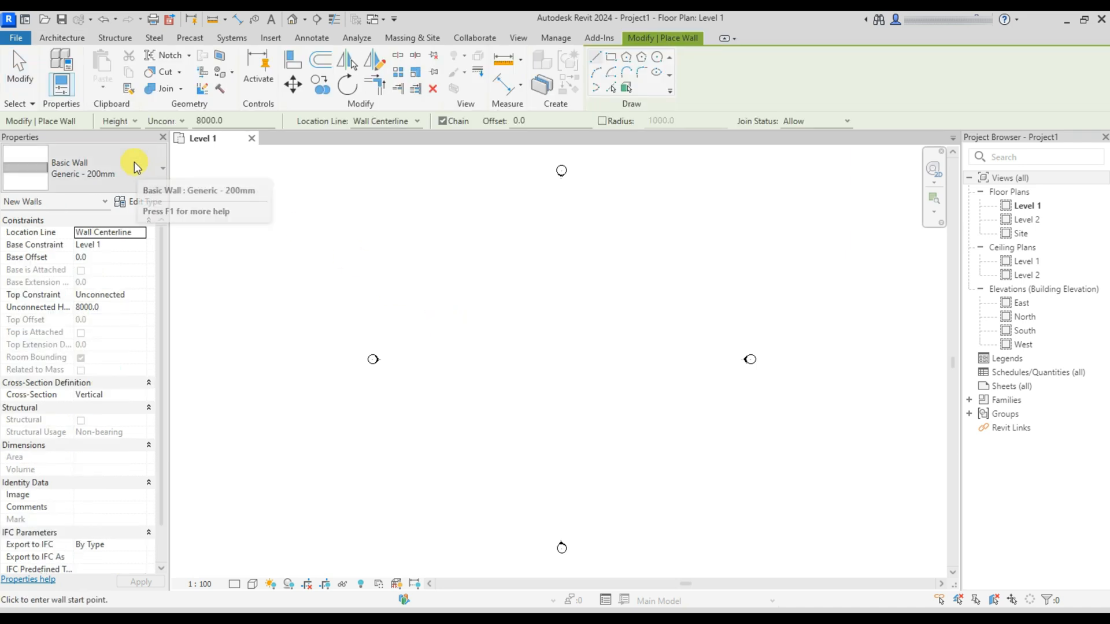
pyautogui.click(137, 167)
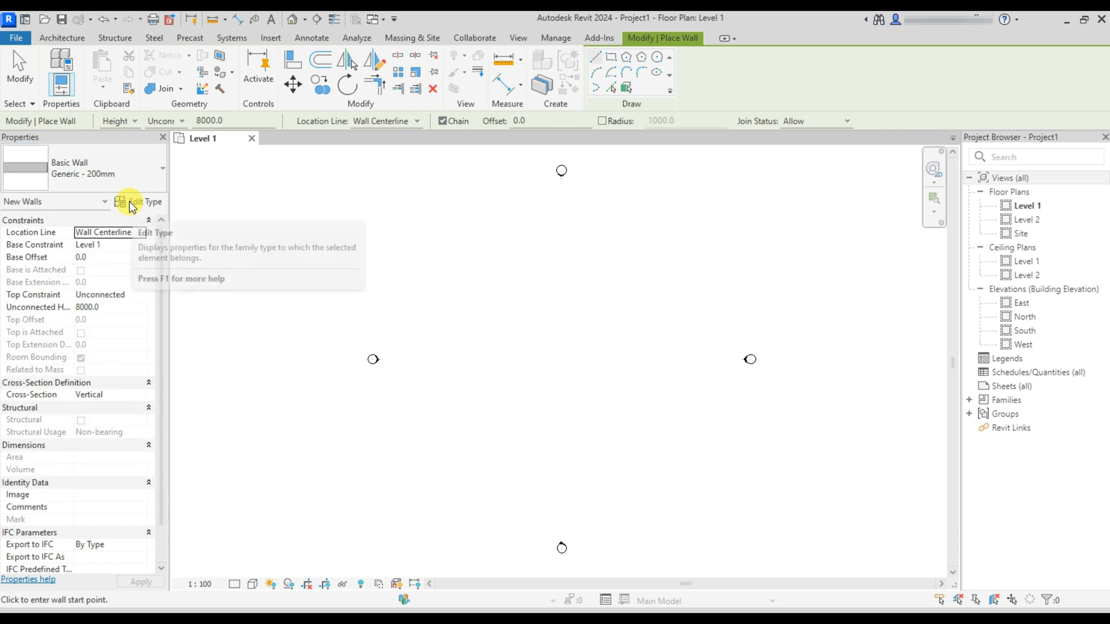
pyautogui.press('Escape')
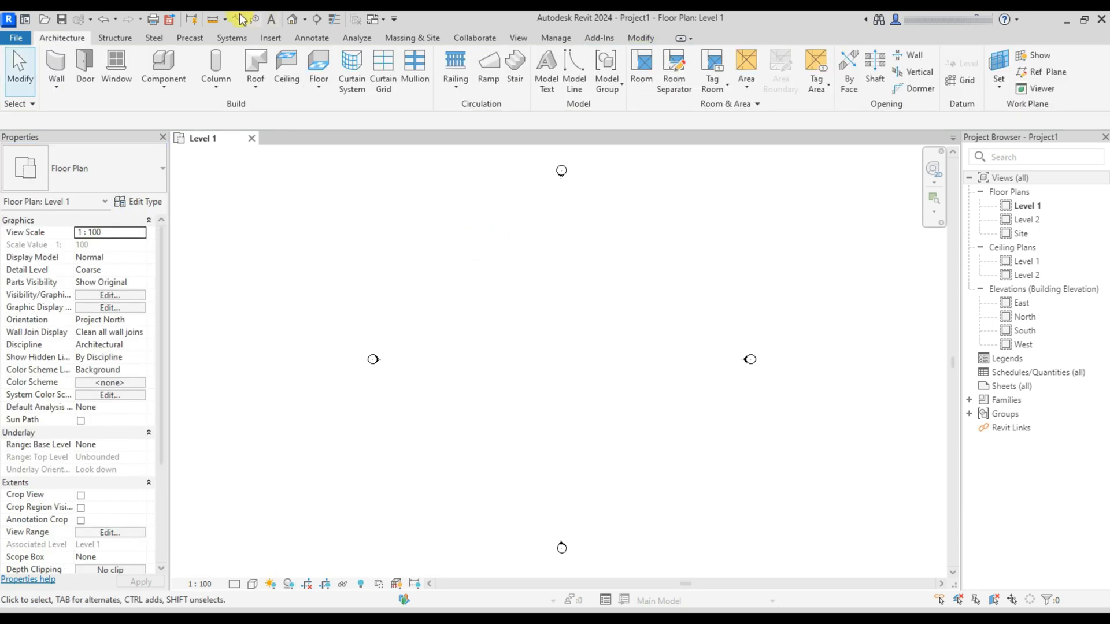
# Start the Door tool to check the available door types, then leave the command
pyautogui.click(85, 69)
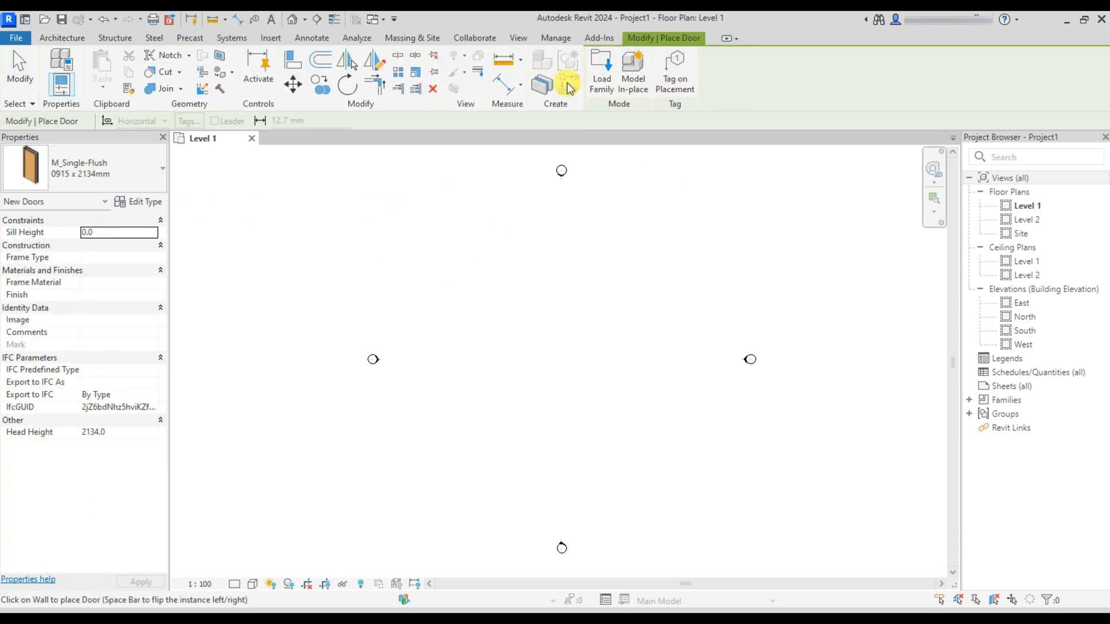
pyautogui.click(125, 176)
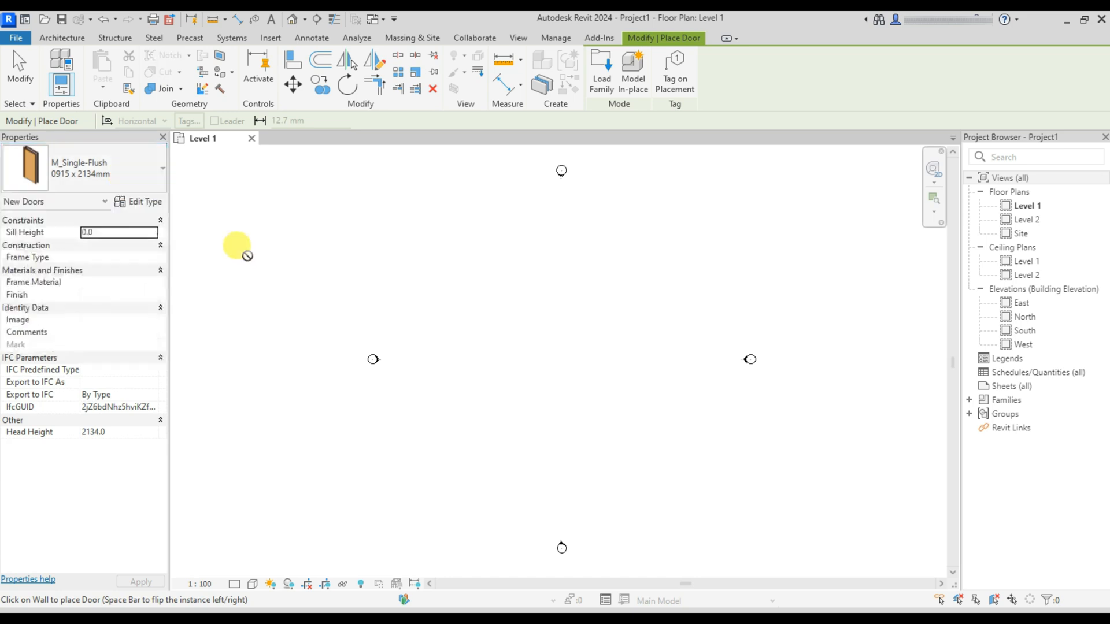
pyautogui.press('Escape')
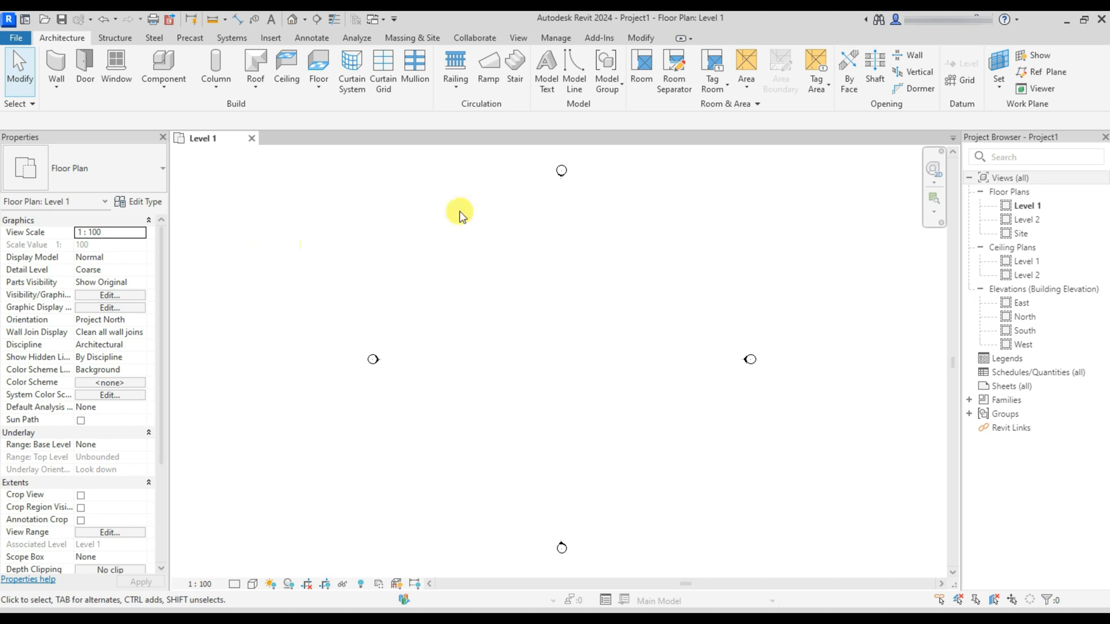
# Pull the Project Browser out of its dock and dock it again, then slightly widen the Project Browser and the Properties palette
pyautogui.moveTo(1057, 137); pyautogui.dragTo(1107, 282)
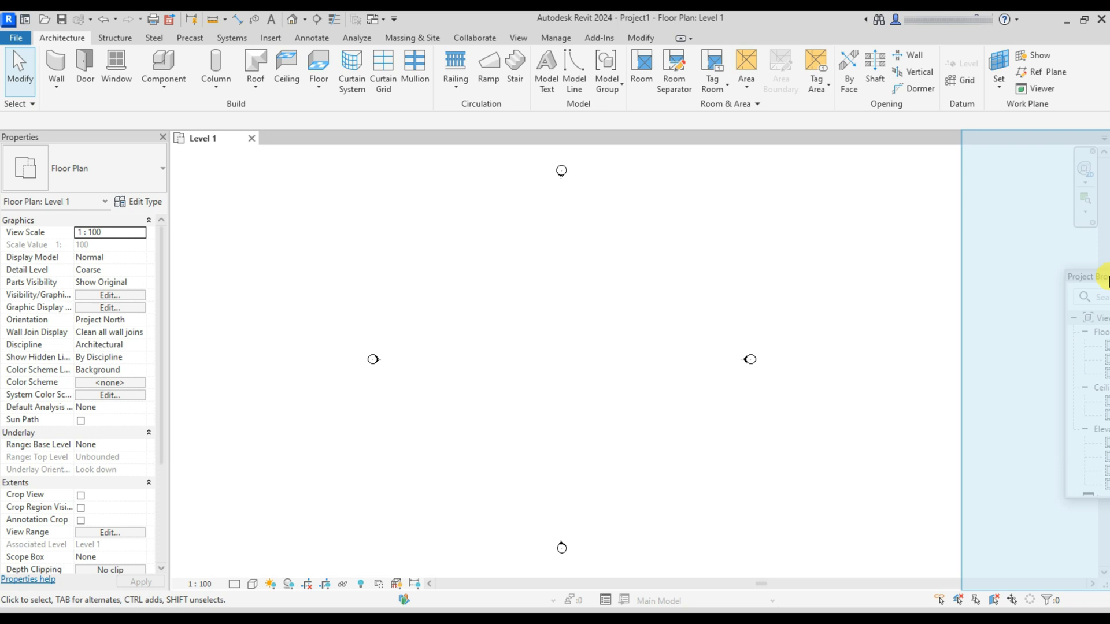
pyautogui.moveTo(1108, 282); pyautogui.dragTo(1106, 282)
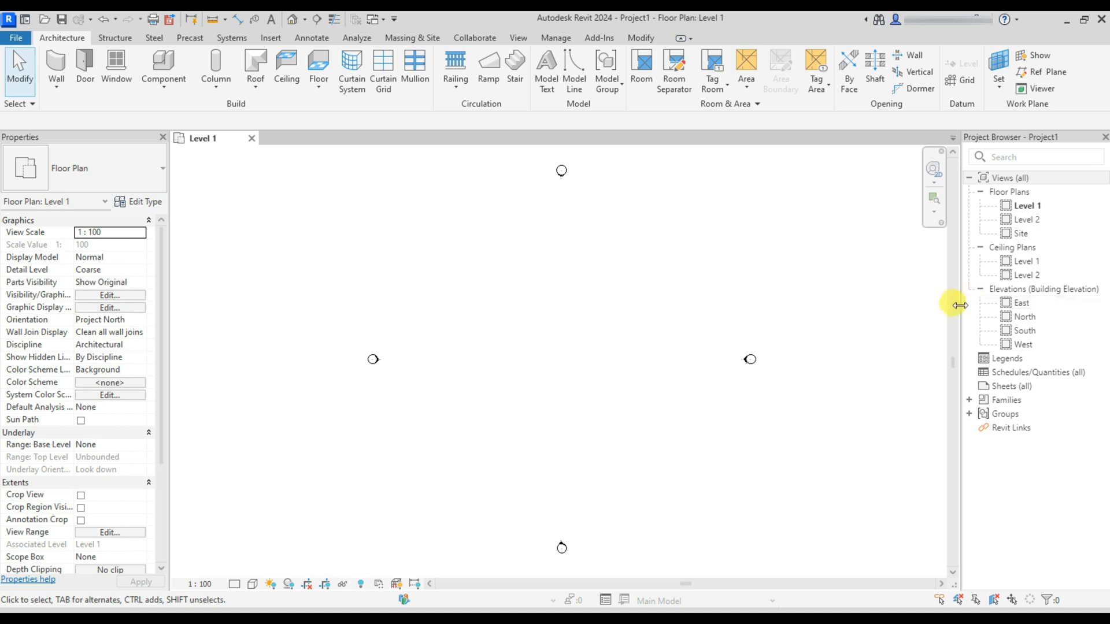
pyautogui.moveTo(959, 306)
pyautogui.mouseDown()
pyautogui.moveTo(924, 310)
pyautogui.moveTo(949, 310)
pyautogui.mouseUp()
pyautogui.moveTo(169, 292)
pyautogui.mouseDown()
pyautogui.moveTo(181, 292)
pyautogui.moveTo(174, 300)
pyautogui.mouseUp()
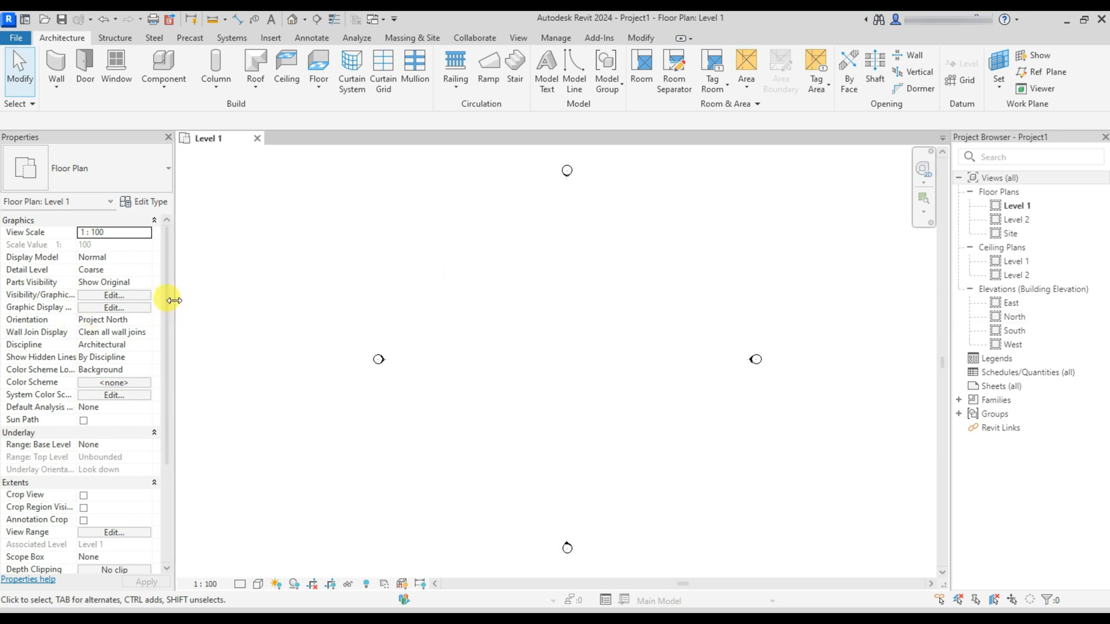
# Close the Properties palette, bring it back, and dock it beside the drawing area again
pyautogui.click(169, 137)
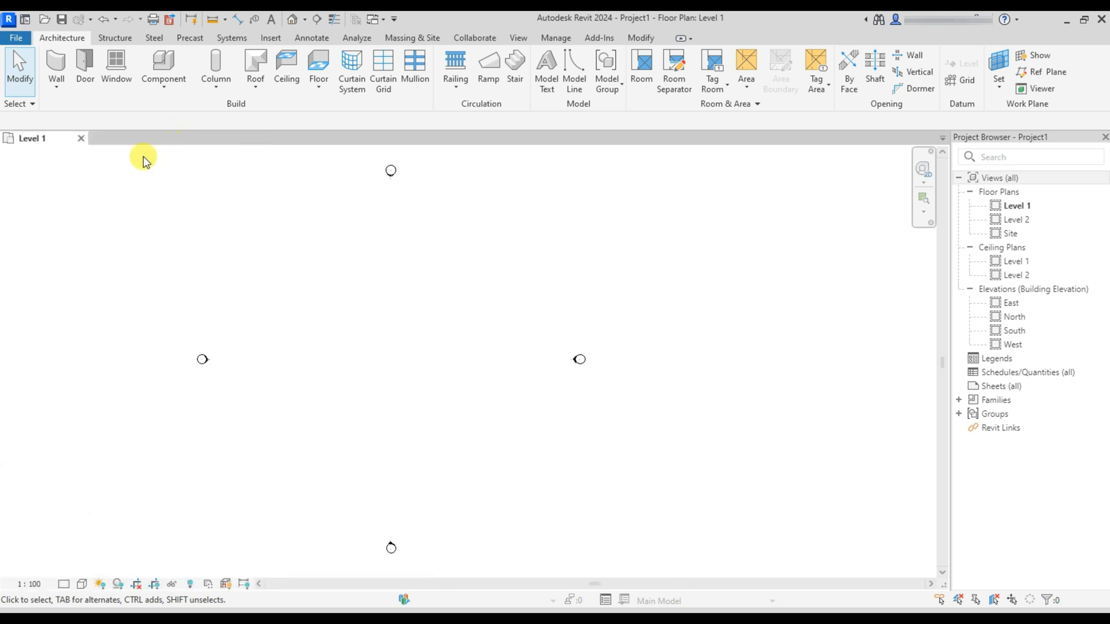
pyautogui.rightClick(416, 268)
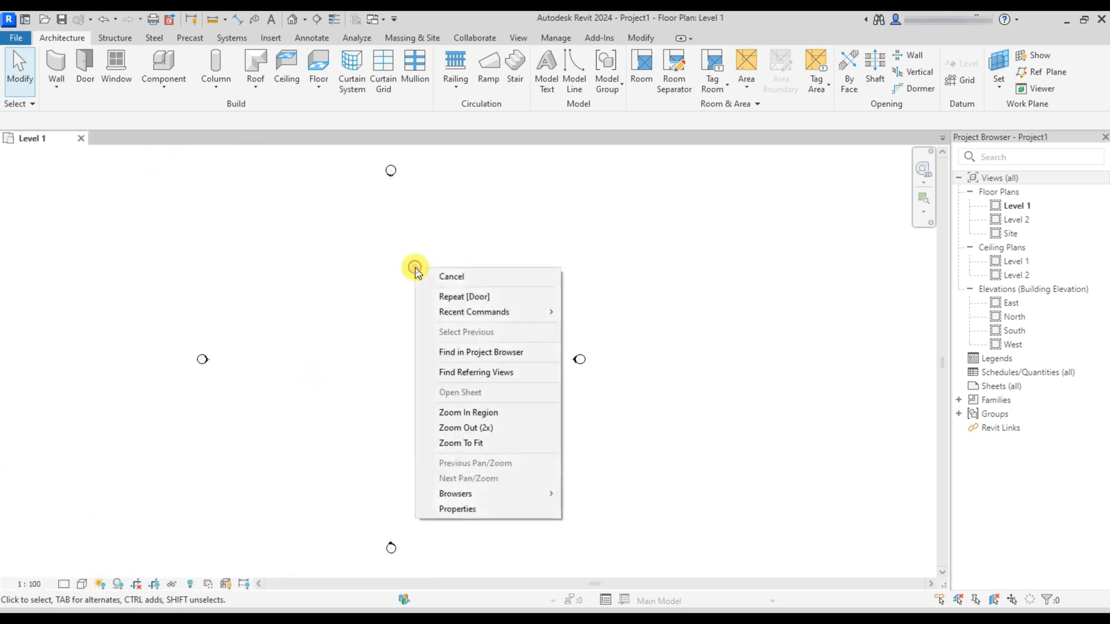
pyautogui.click(479, 510)
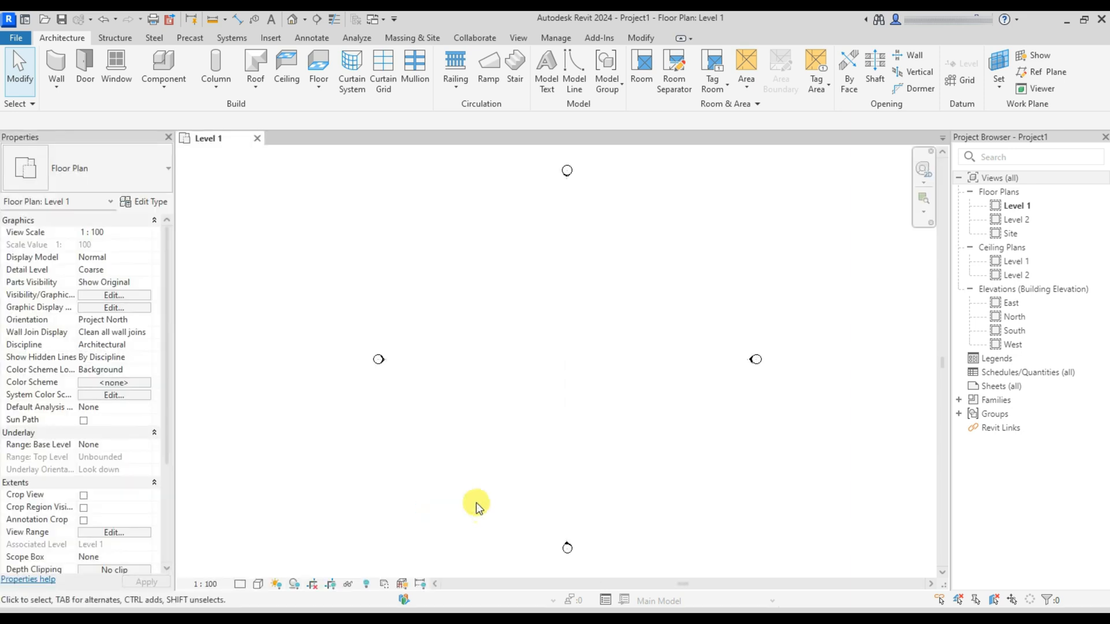
pyautogui.moveTo(120, 137); pyautogui.dragTo(2, 193)
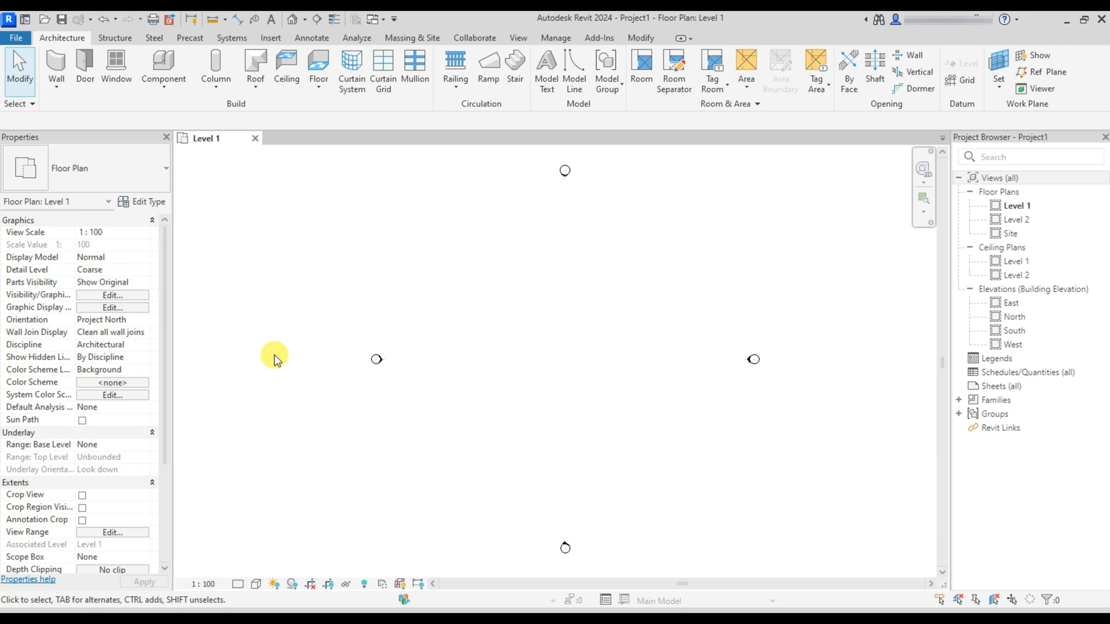
# Toggle the Project Browser's display off and back on through the Browsers options of the drawing area
pyautogui.rightClick(473, 251)
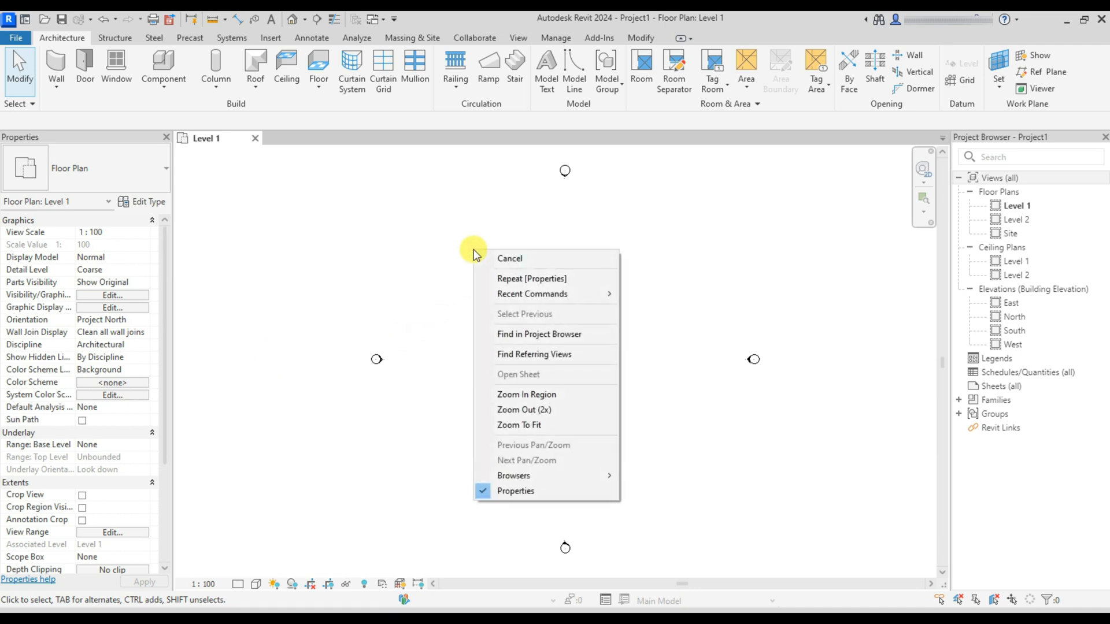
pyautogui.moveTo(589, 478)
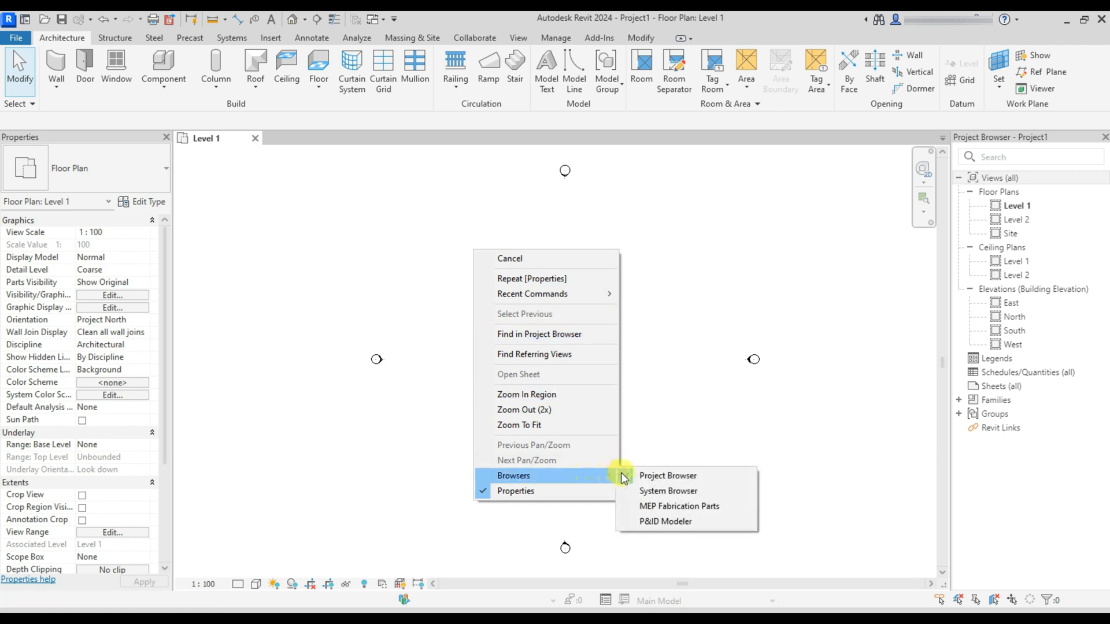
pyautogui.click(685, 473)
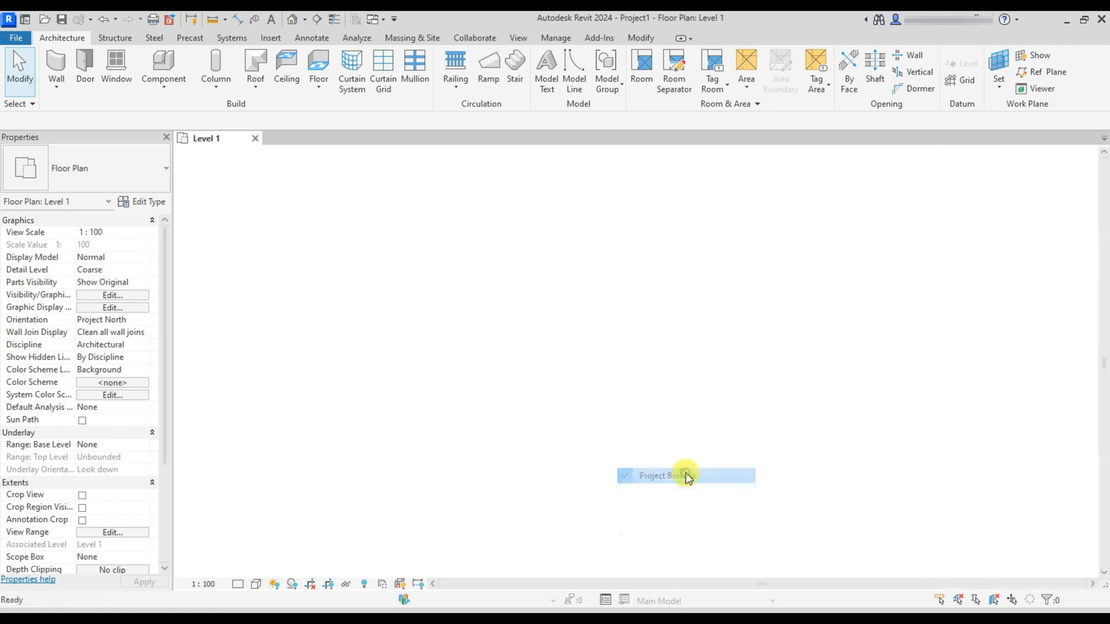
pyautogui.rightClick(507, 296)
pyautogui.moveTo(590, 516)
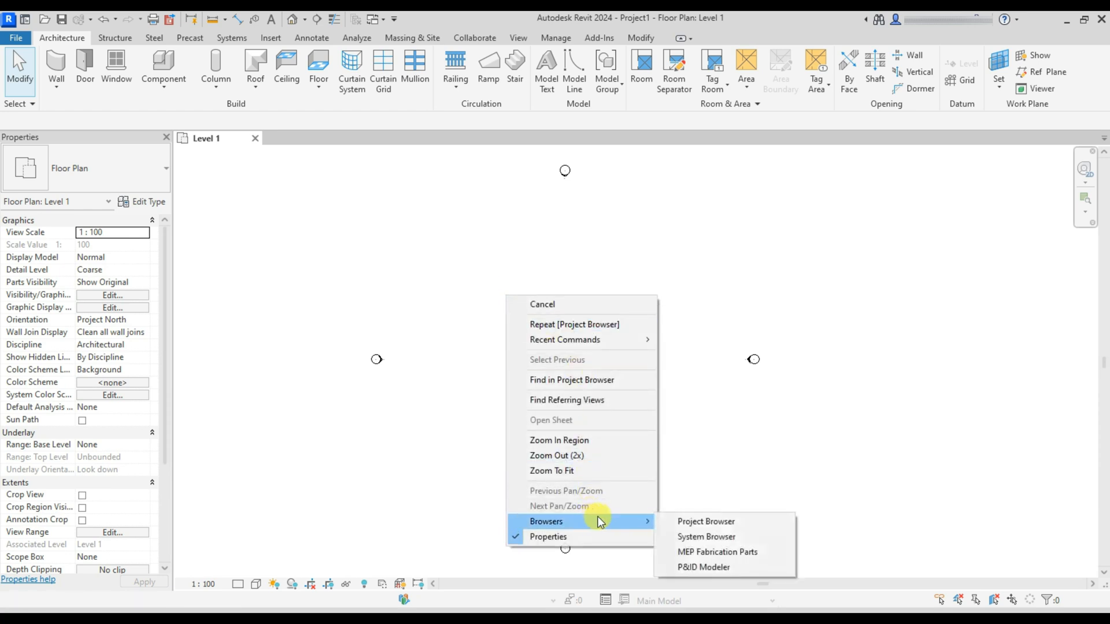
pyautogui.click(696, 519)
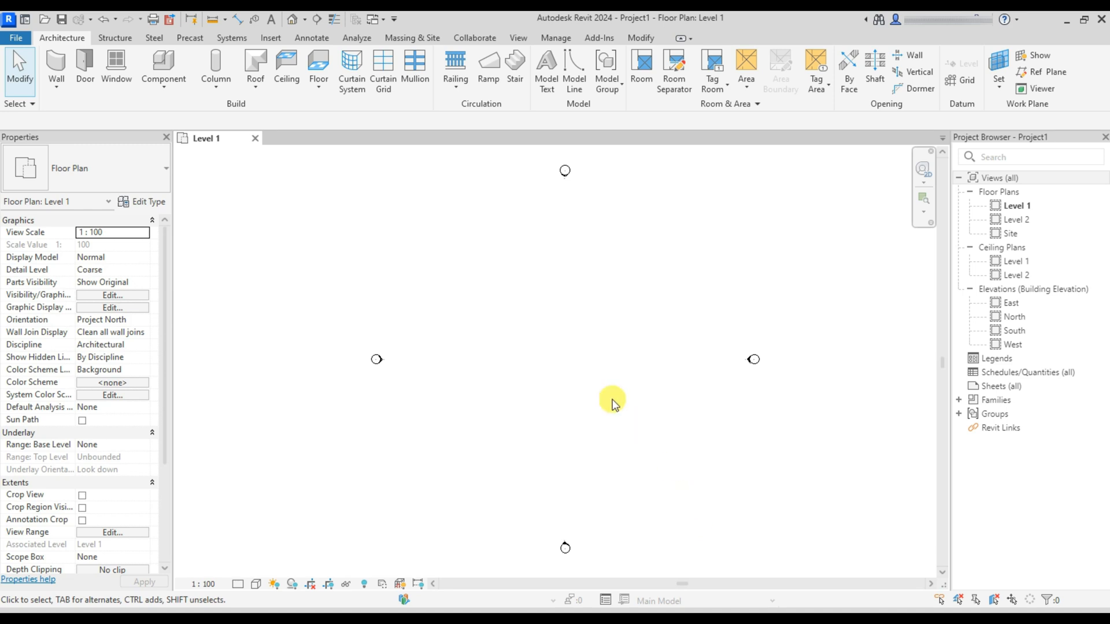
# Close the Level 1 view and its project without saving
pyautogui.click(254, 139)
pyautogui.click(587, 317)
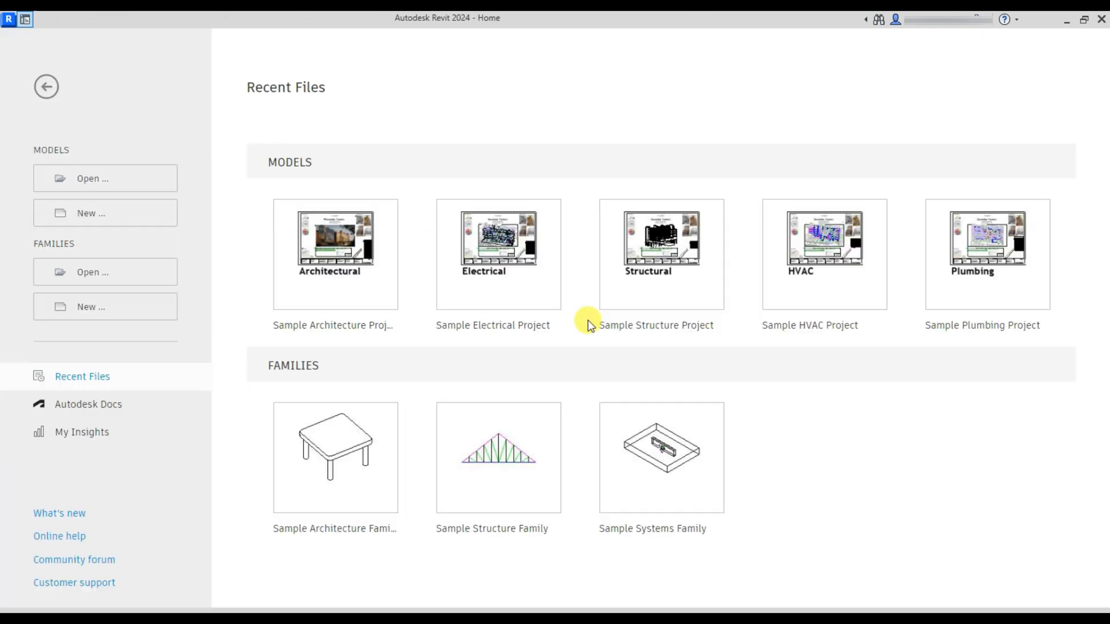
# Start a new project model to review the listed template files, then cancel the creation
pyautogui.click(106, 213)
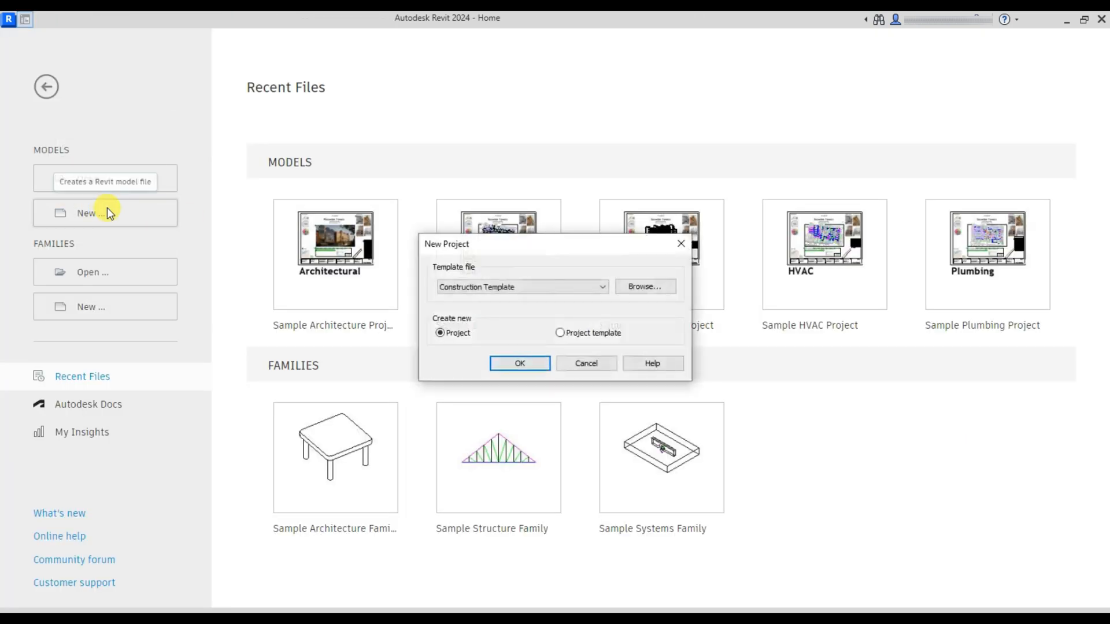
pyautogui.click(595, 287)
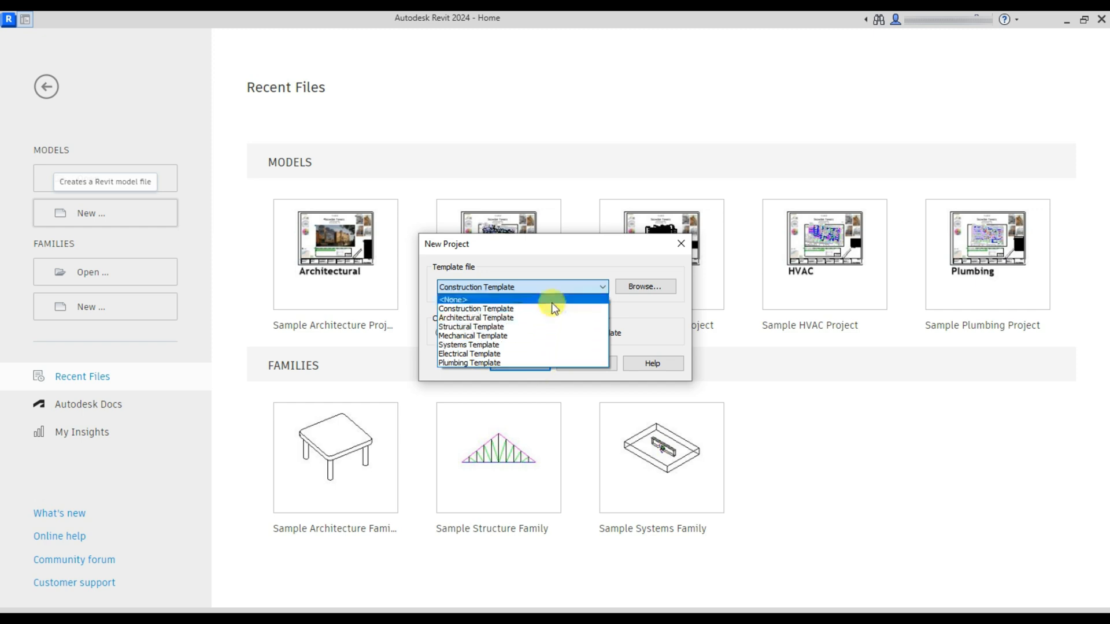
pyautogui.click(654, 321)
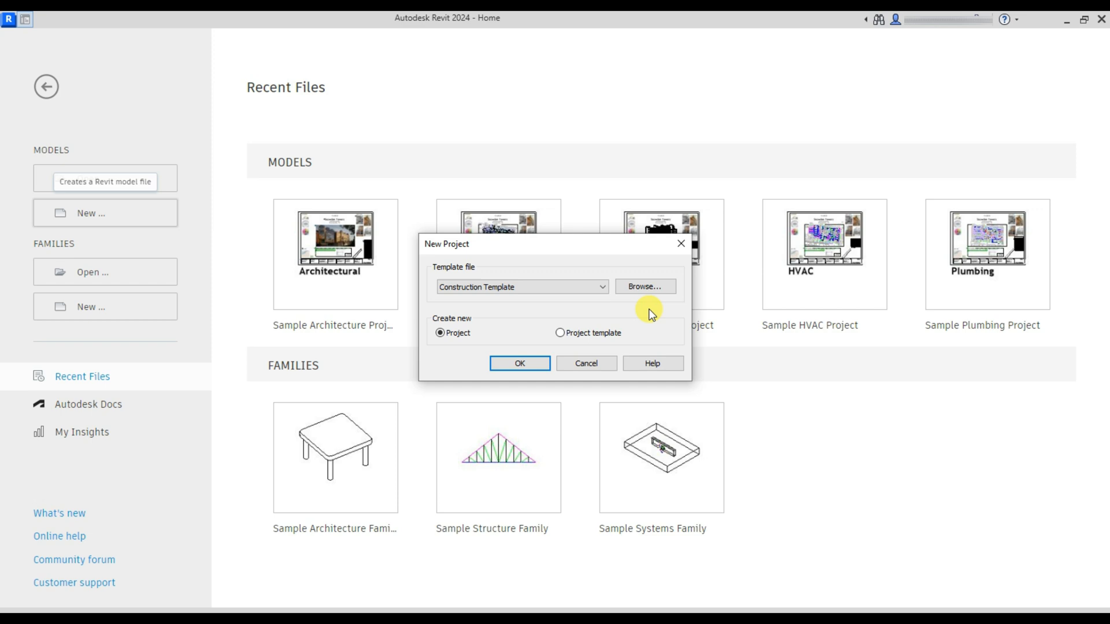
pyautogui.click(590, 364)
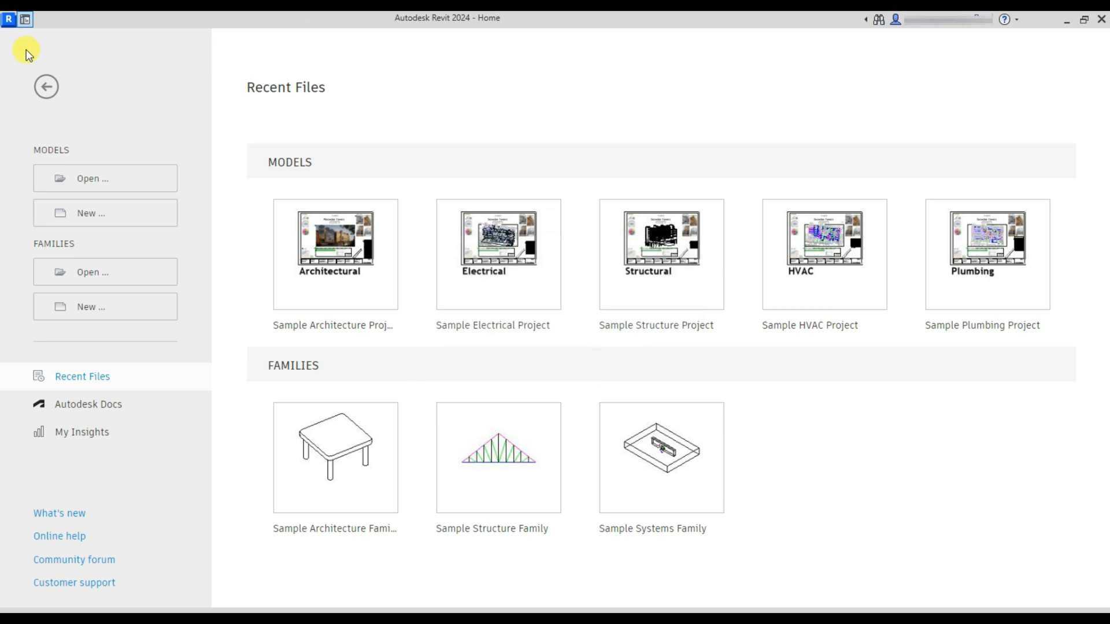
# Leave the Home screen, open the File Locations options and select the Systems Template entry among the project templates
pyautogui.click(25, 21)
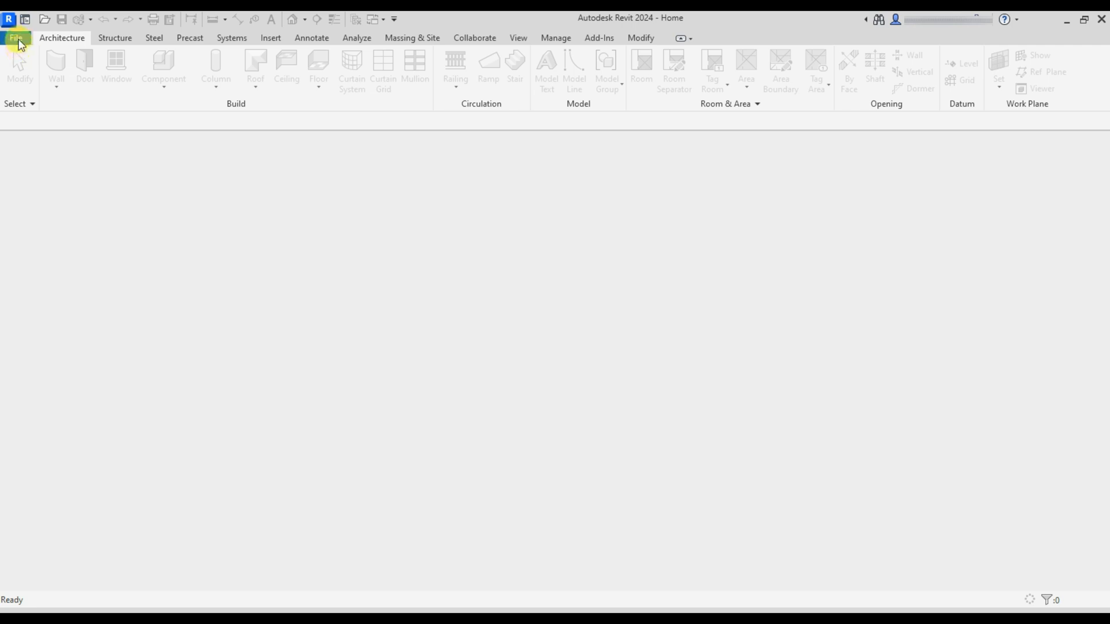
pyautogui.click(18, 40)
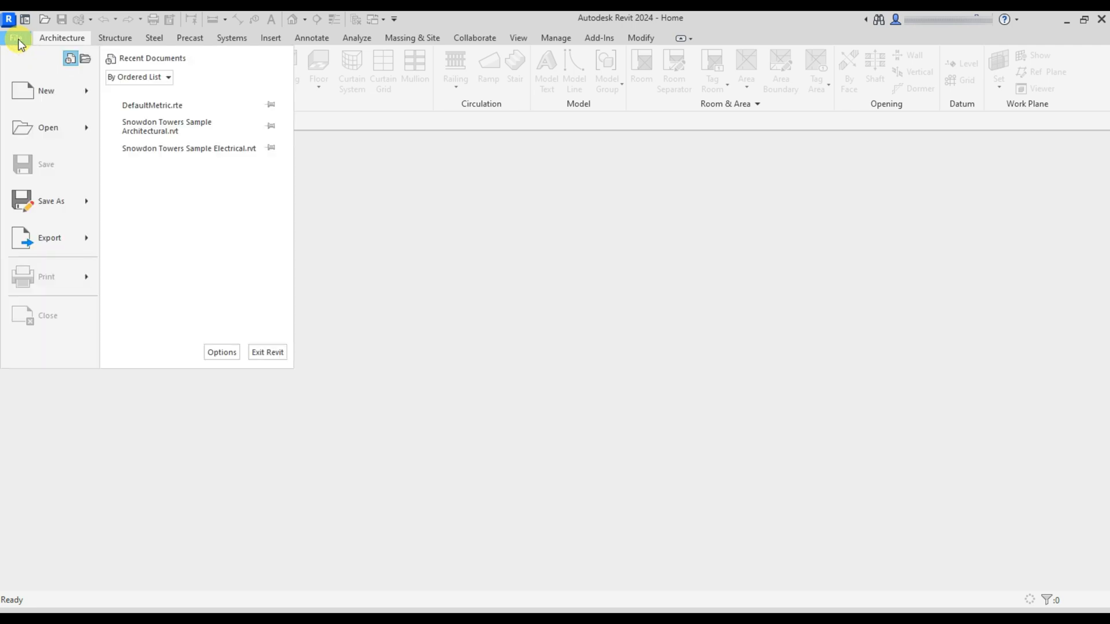
pyautogui.click(220, 352)
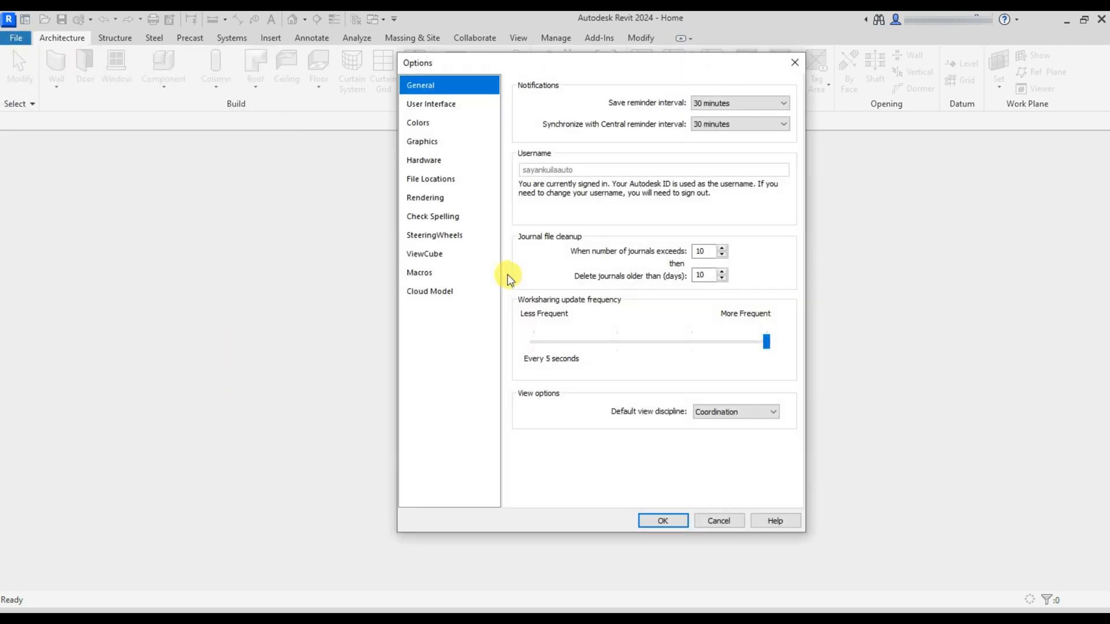
pyautogui.click(433, 179)
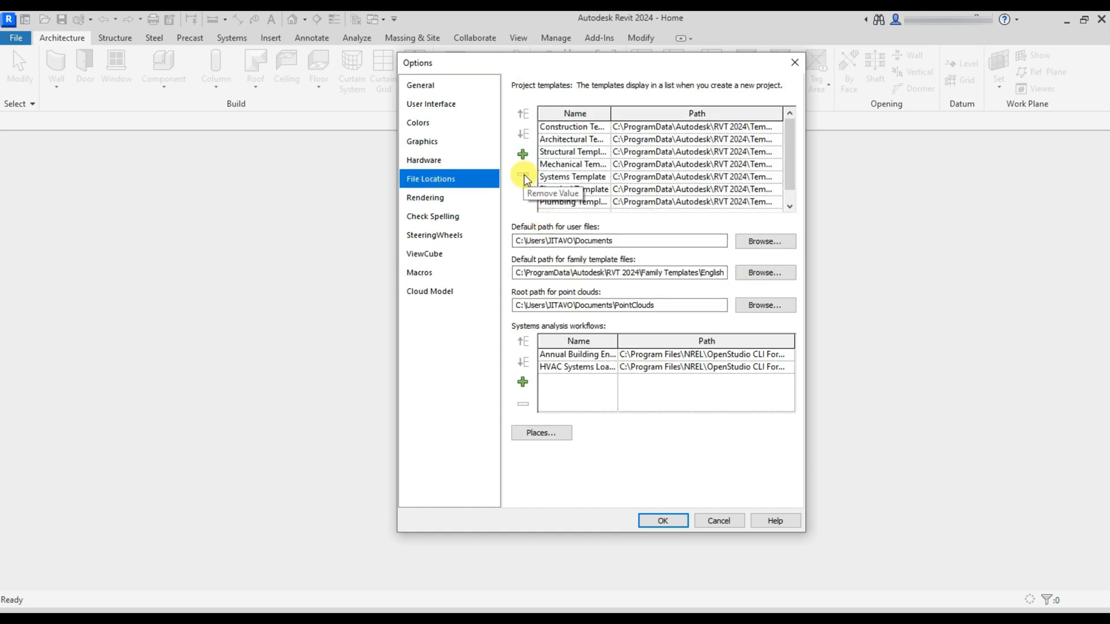
pyautogui.click(568, 201)
pyautogui.click(541, 175)
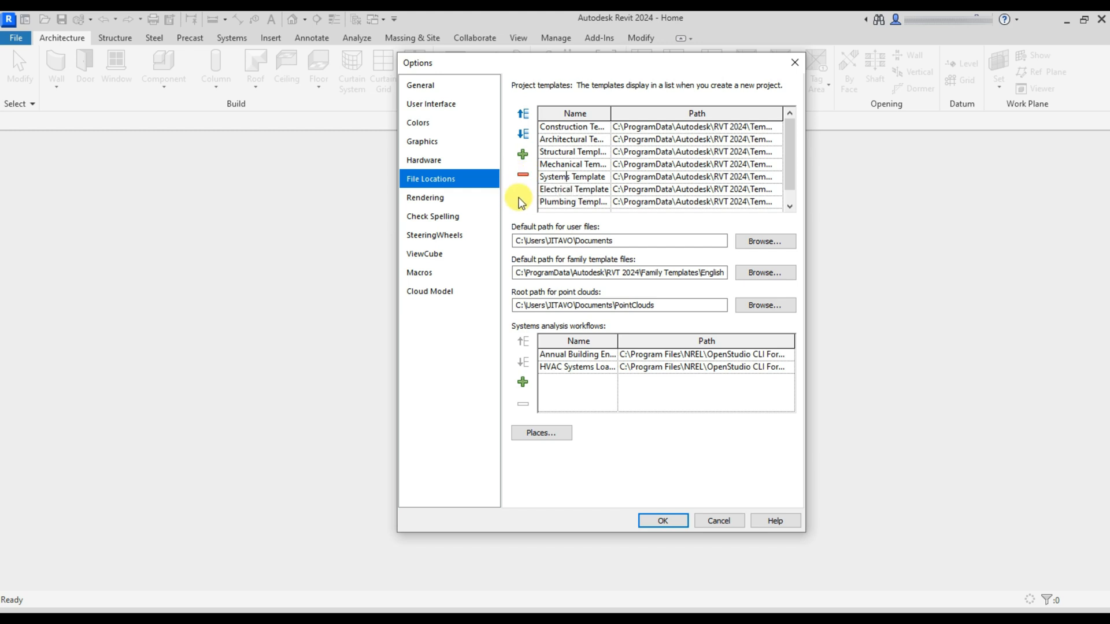
# Add DefaultMetric.rte from the RVT 2024 Templates\English folder to the project templates list and apply the options
pyautogui.click(524, 152)
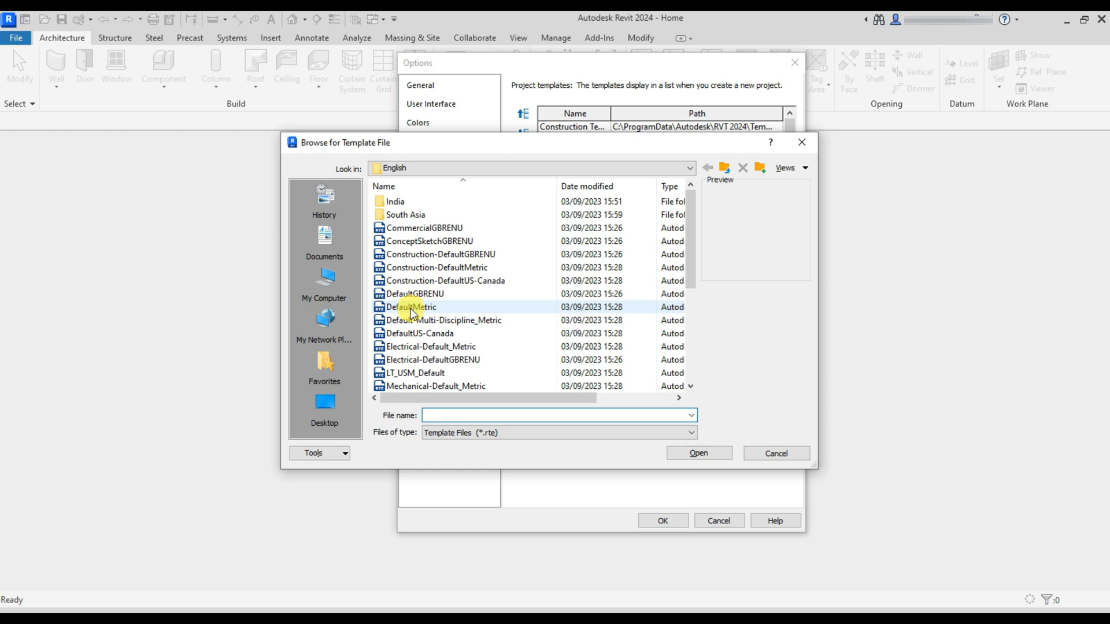
pyautogui.click(516, 174)
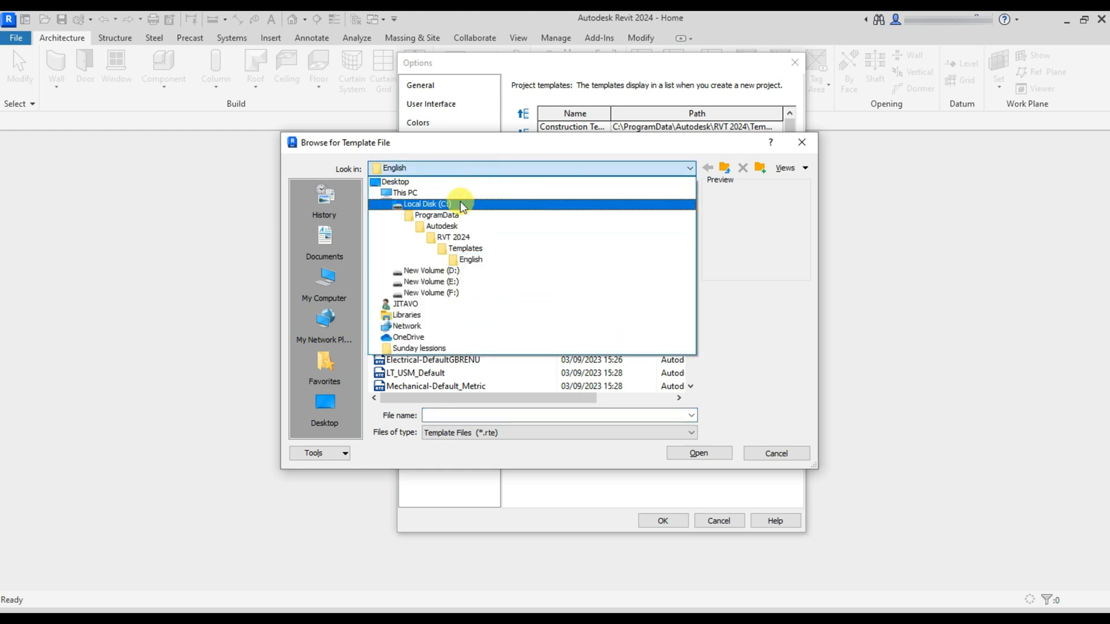
pyautogui.click(481, 260)
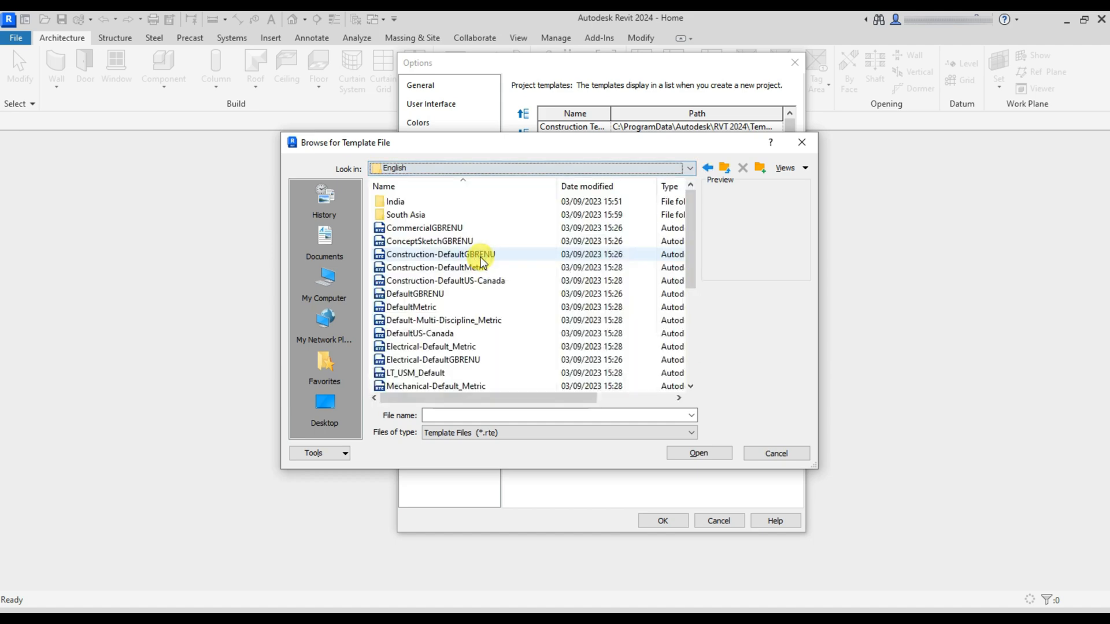
pyautogui.click(433, 307)
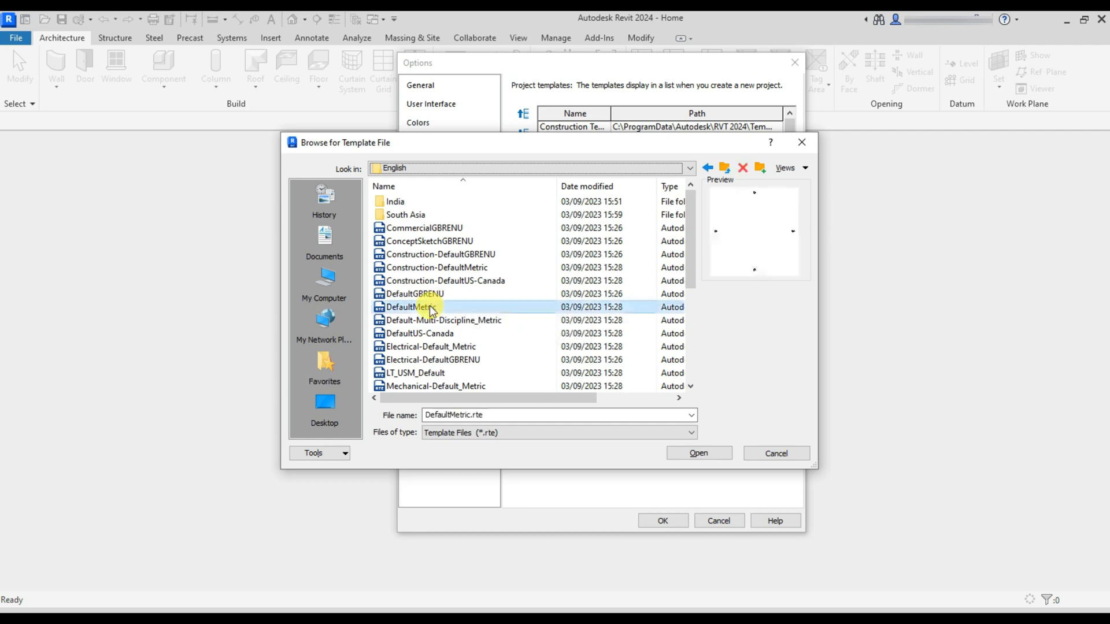
pyautogui.click(699, 453)
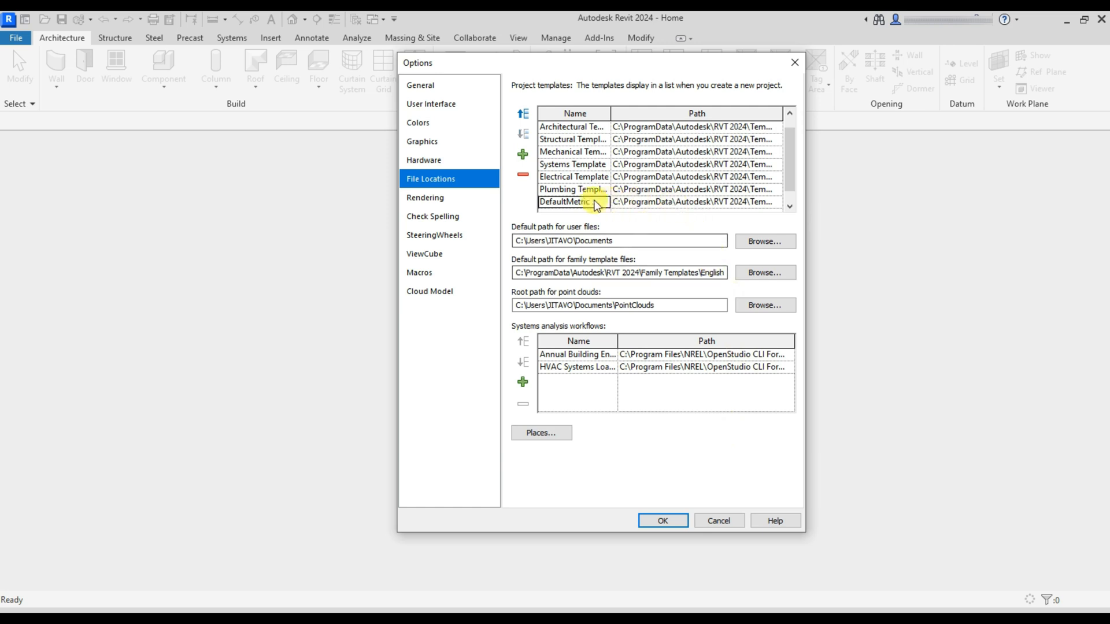
pyautogui.click(665, 521)
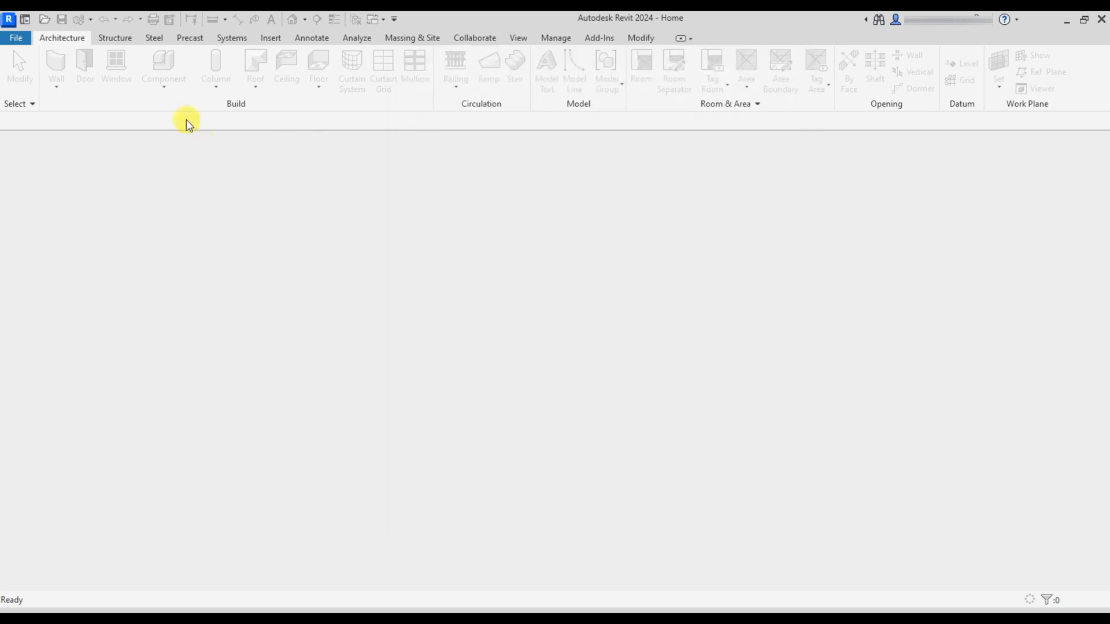
# Create a new project from the DefaultMetric template file
pyautogui.click(25, 20)
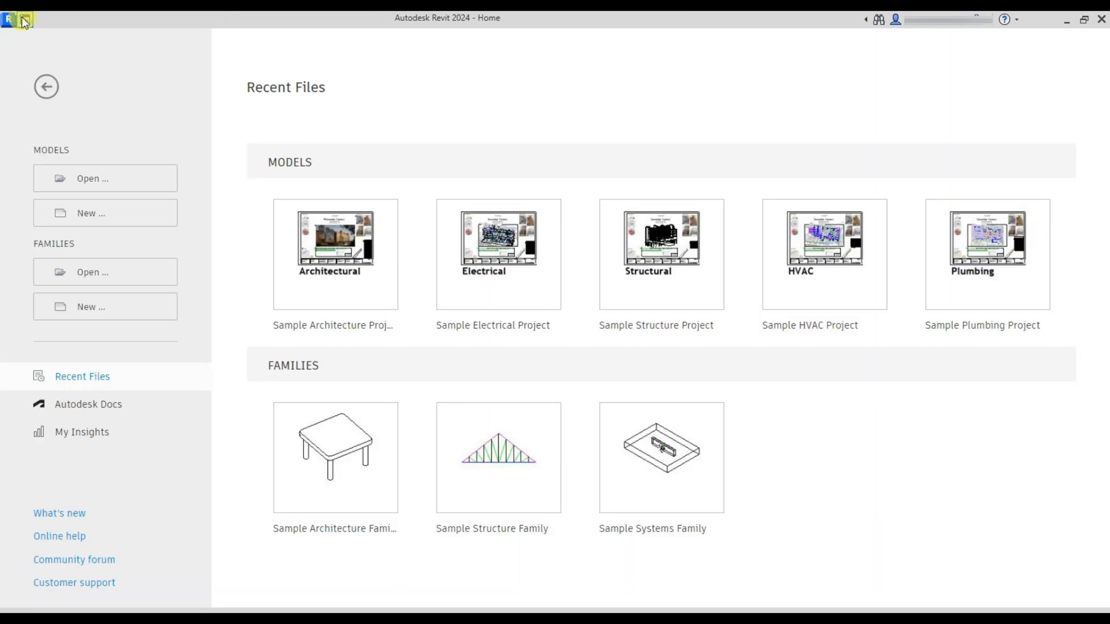
pyautogui.click(114, 217)
pyautogui.click(553, 289)
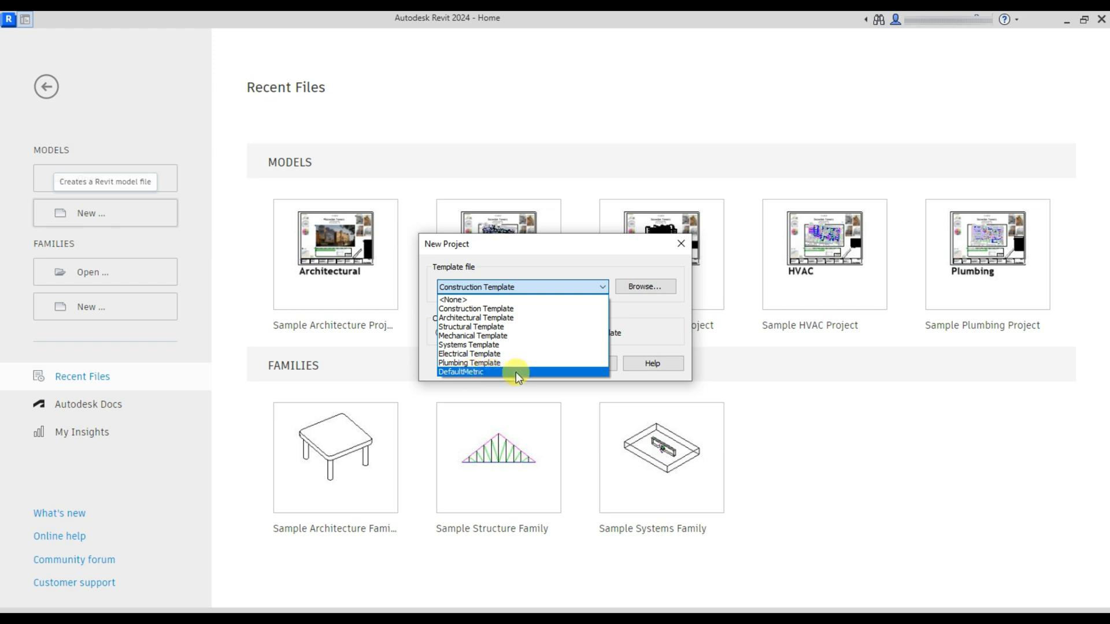
pyautogui.click(655, 318)
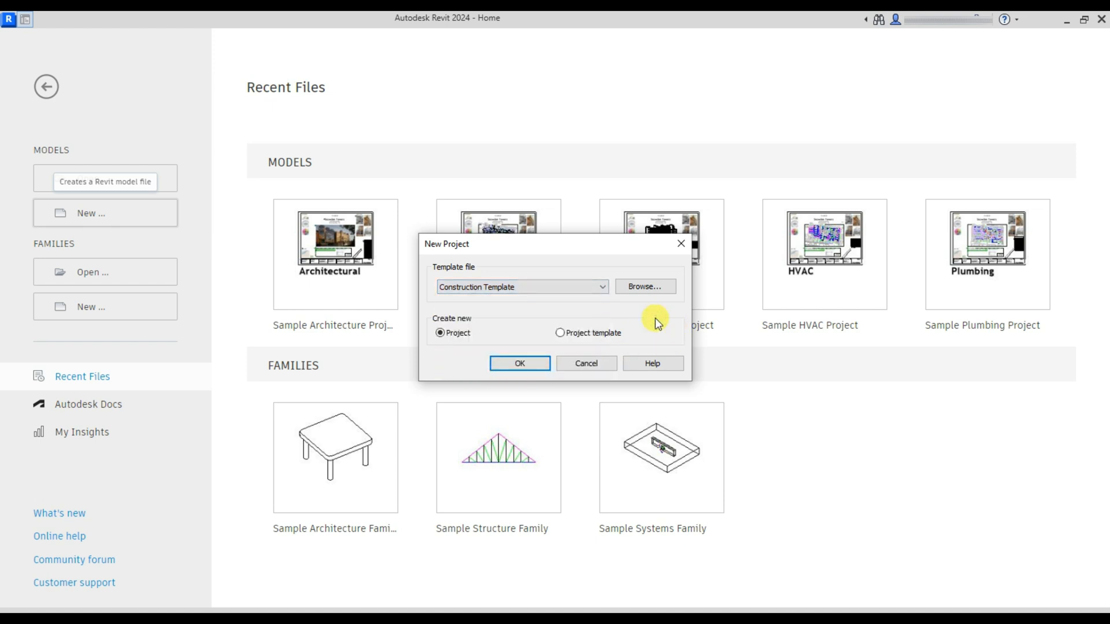
pyautogui.click(565, 288)
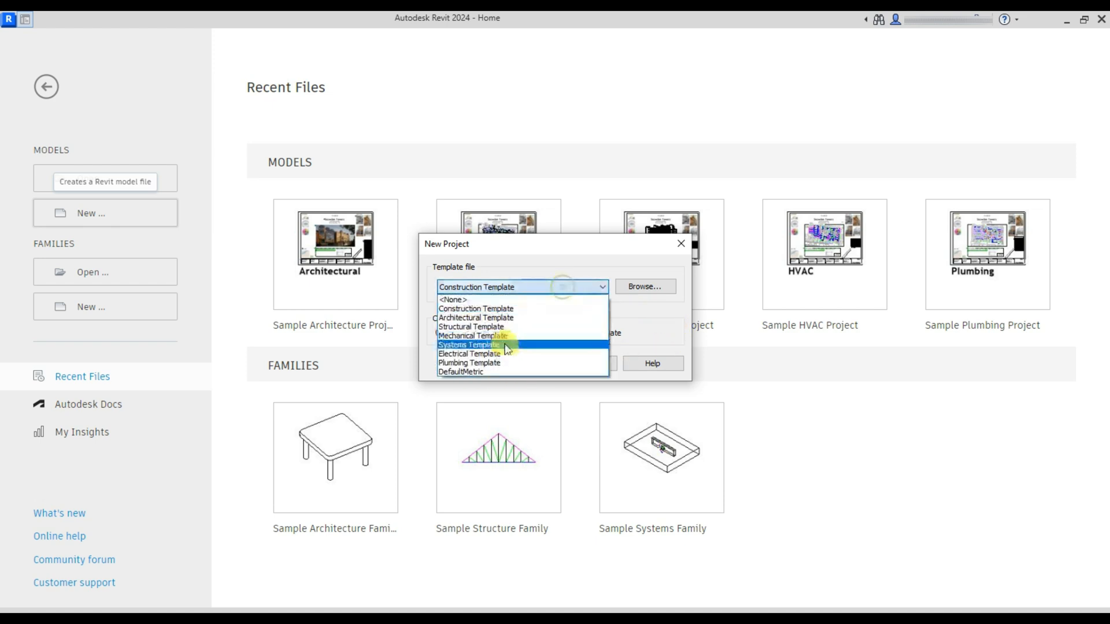
pyautogui.click(494, 370)
pyautogui.click(521, 363)
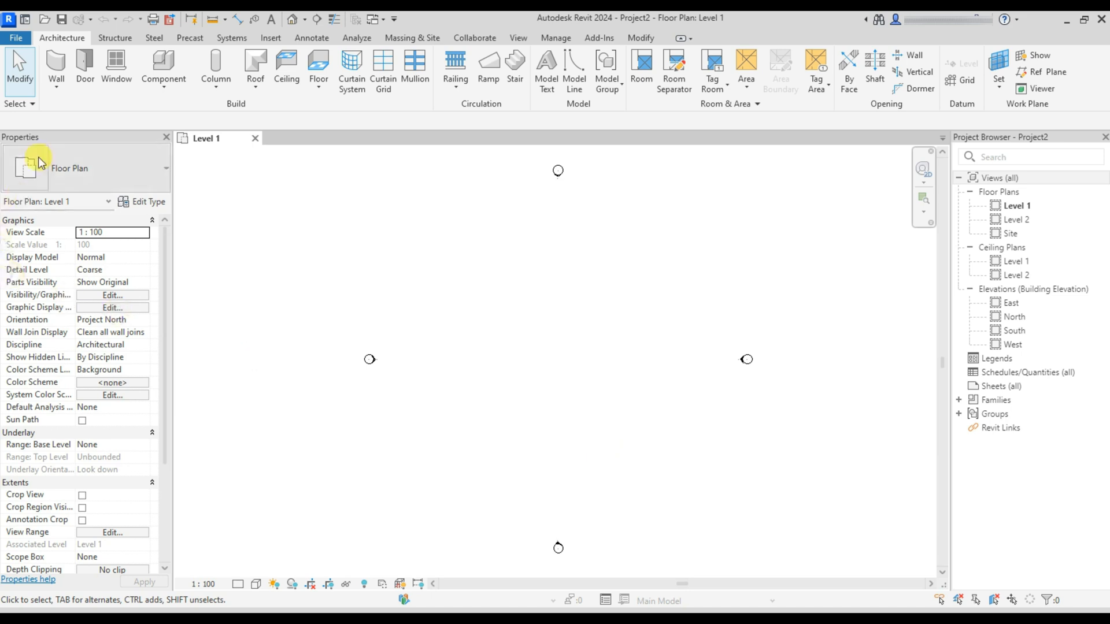
# Start door placement, check which folder Load Family opens in by default, and leave the command without loading anything
pyautogui.click(85, 68)
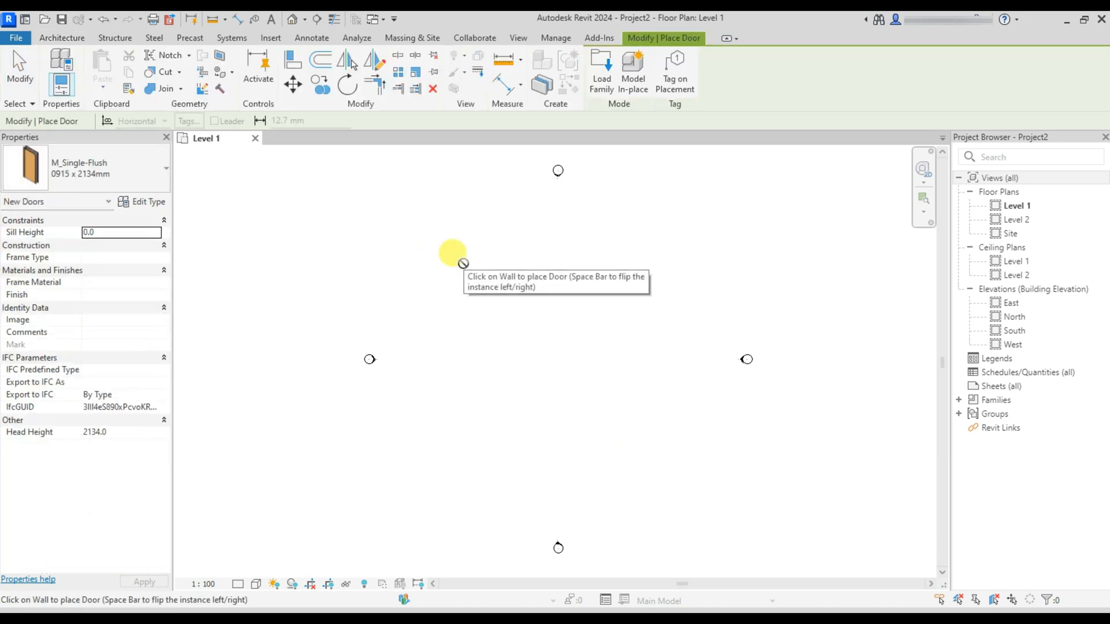
pyautogui.click(601, 72)
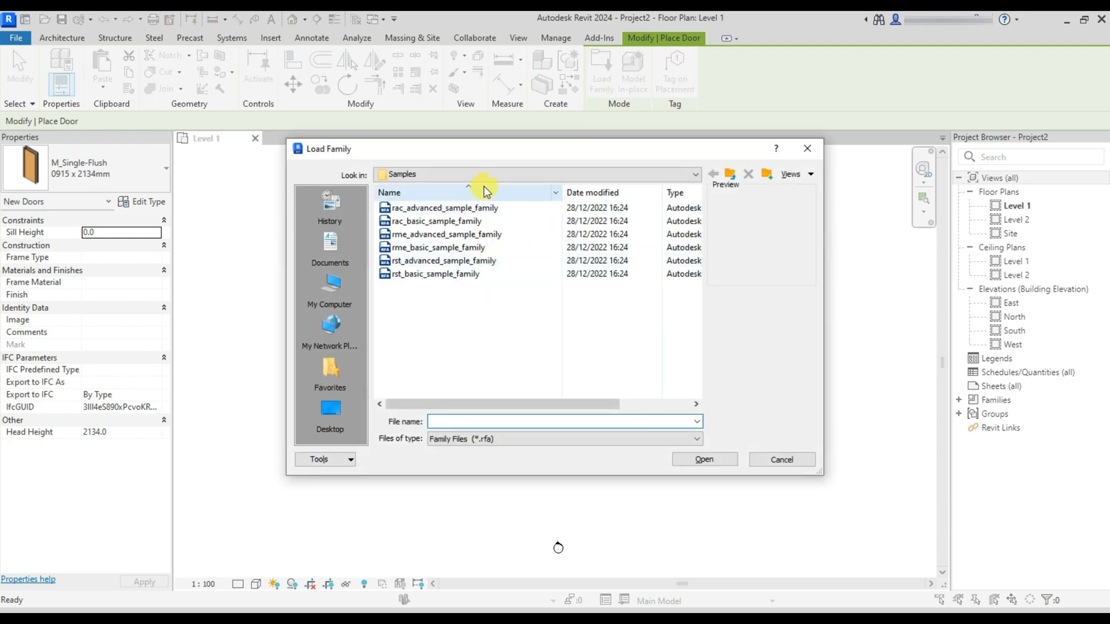
pyautogui.click(605, 175)
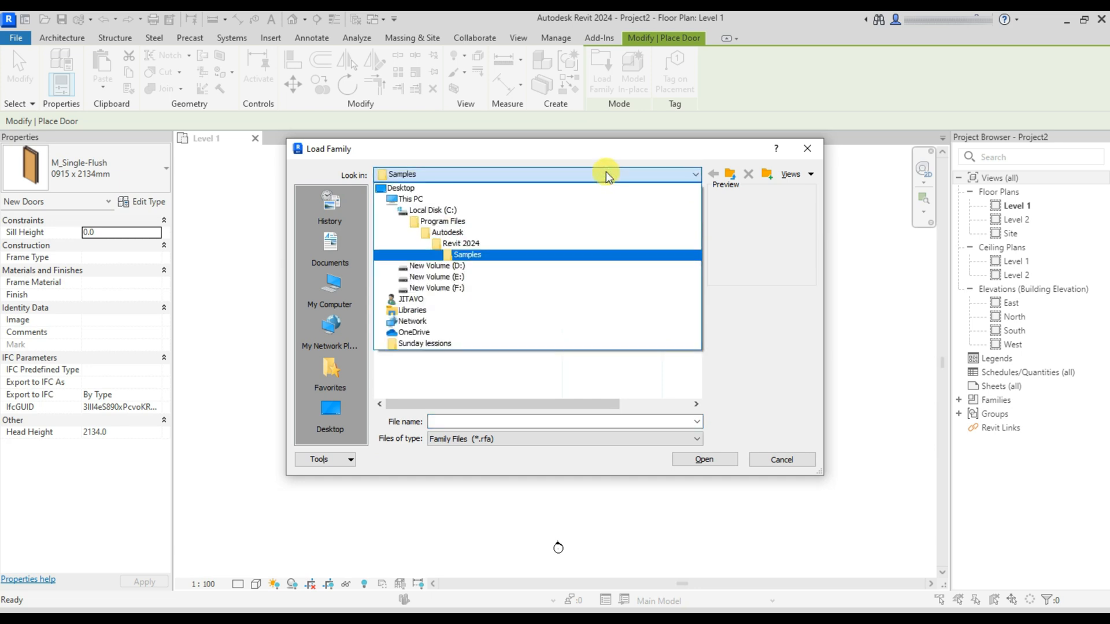
pyautogui.click(623, 154)
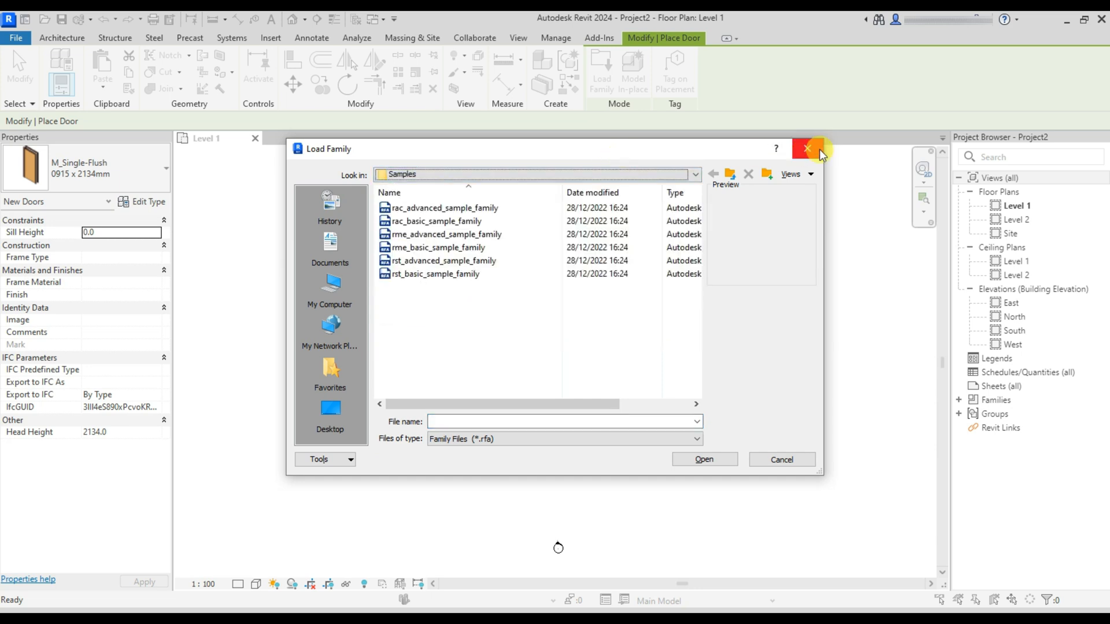
pyautogui.click(808, 149)
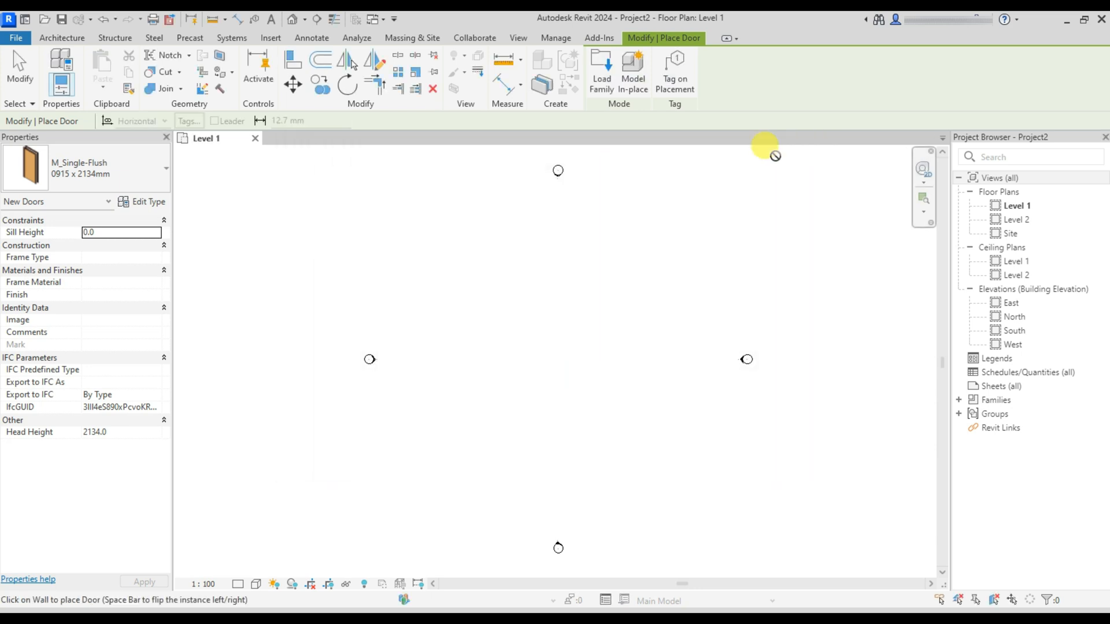
pyautogui.press('Escape')
# Open the library places from the File Locations options
pyautogui.click(16, 38)
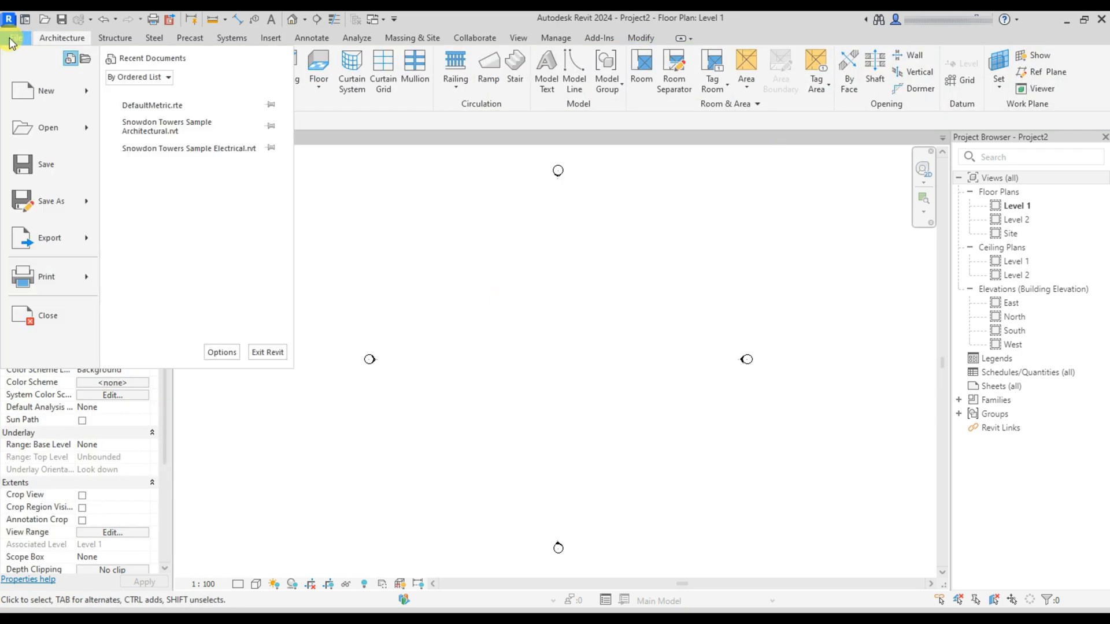
pyautogui.click(231, 354)
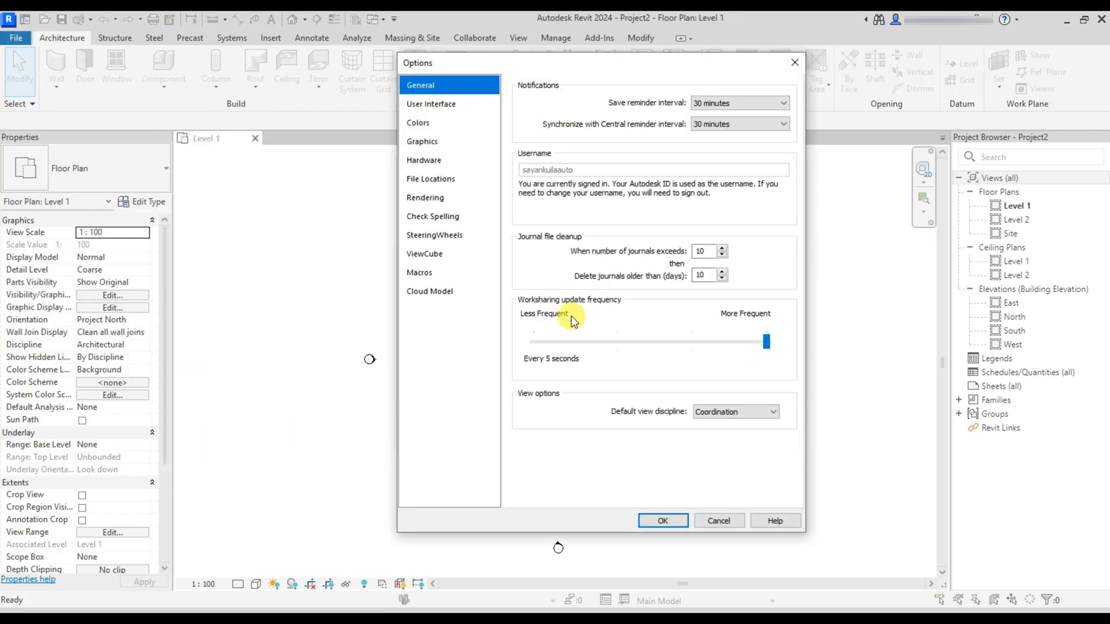
pyautogui.click(442, 179)
pyautogui.click(543, 434)
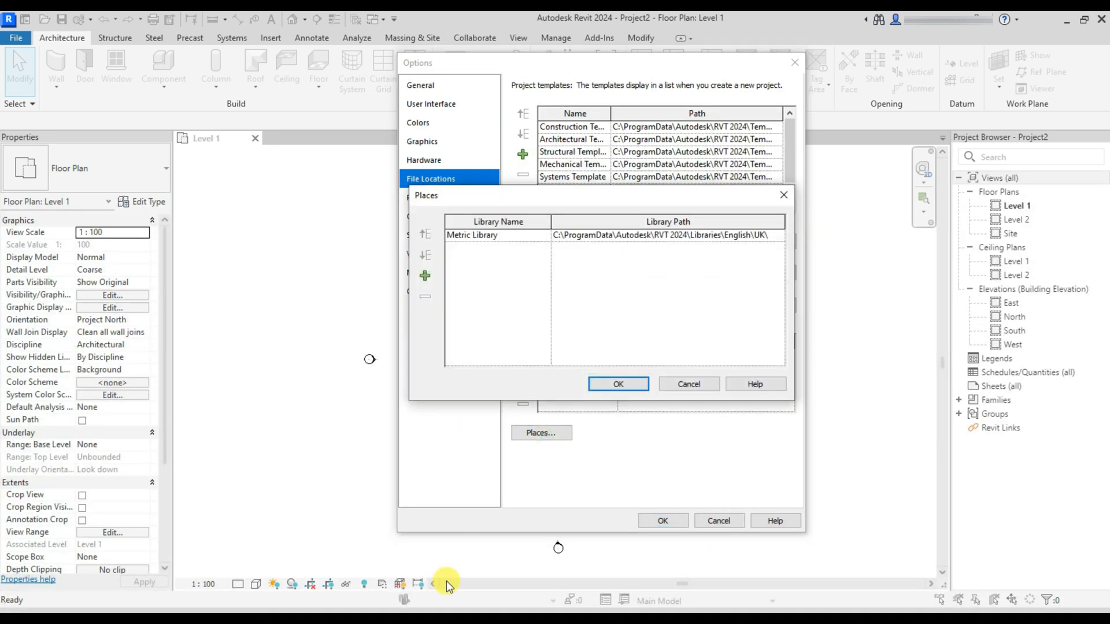
# Browse for a new Metric Library path, going to the folder C:\ProgramData\Autodesk\RVT 2024
pyautogui.click(765, 236)
pyautogui.click(779, 234)
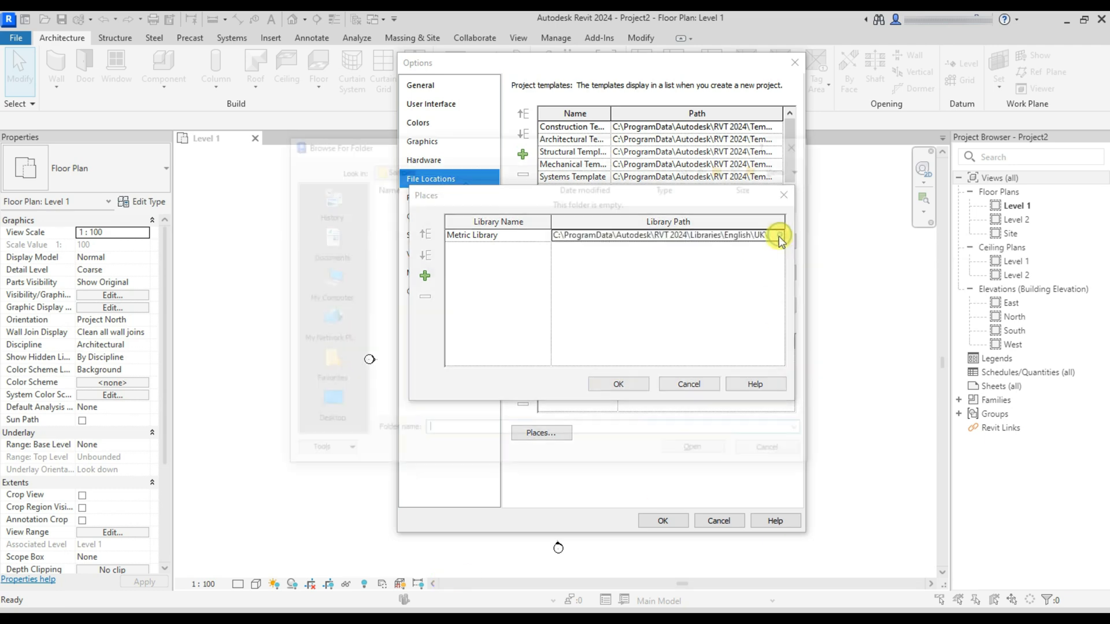
pyautogui.click(689, 168)
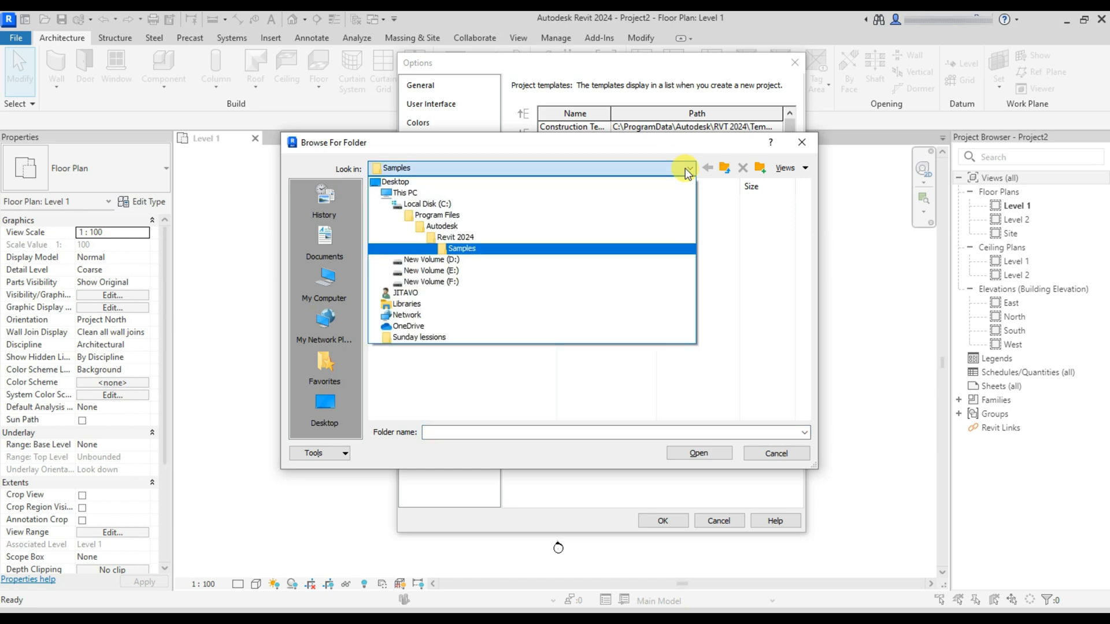
pyautogui.click(474, 239)
pyautogui.scroll(-3, 509, 342)
pyautogui.click(526, 168)
pyautogui.click(462, 204)
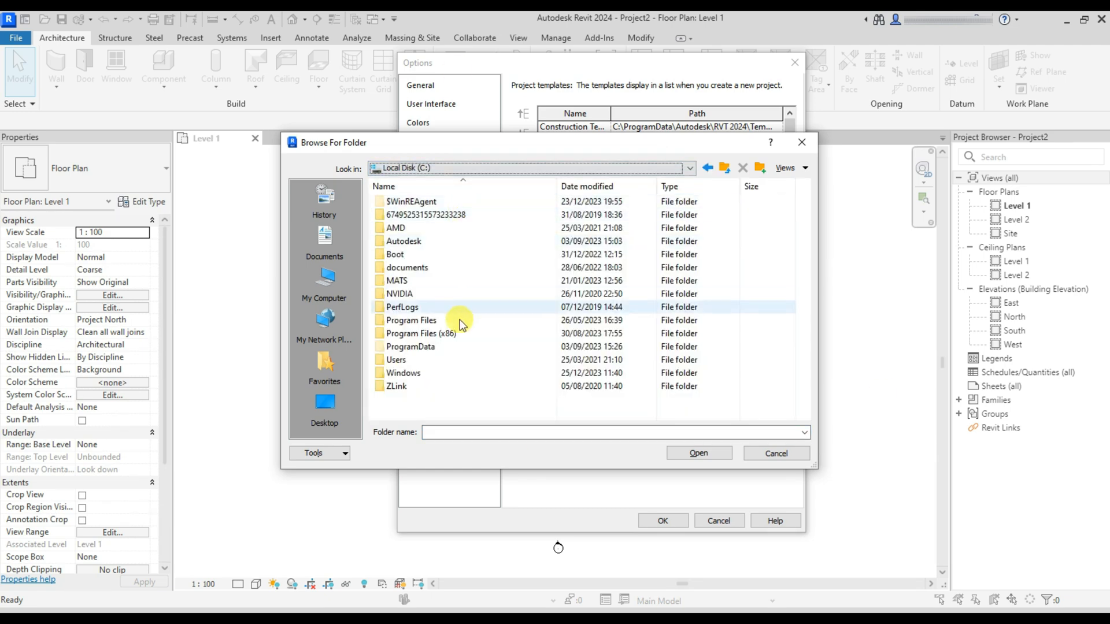
pyautogui.doubleClick(443, 348)
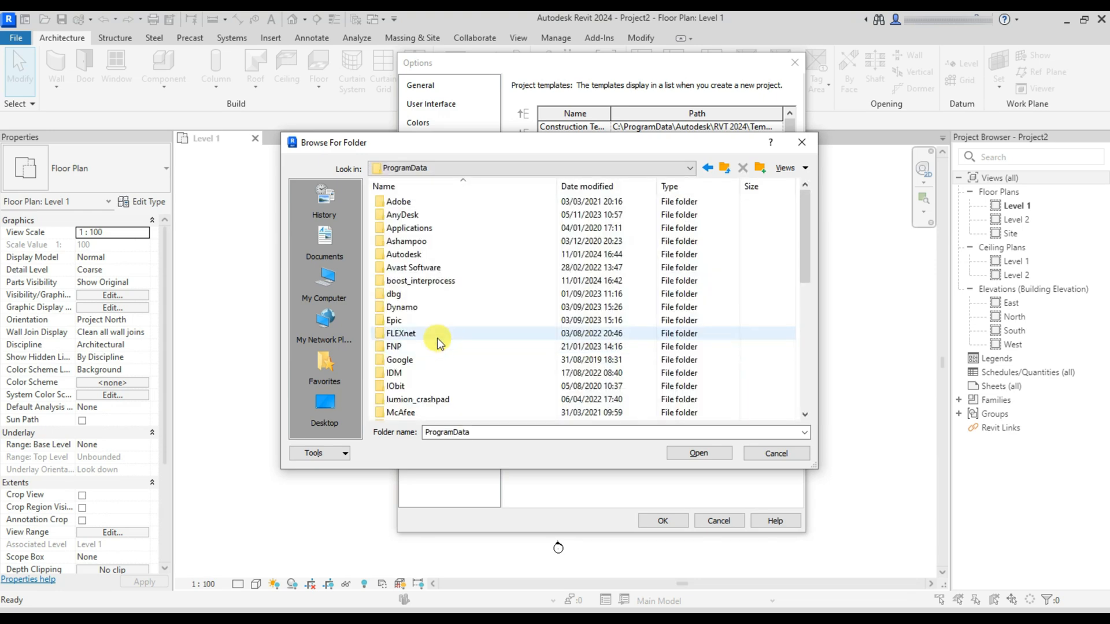
pyautogui.doubleClick(421, 255)
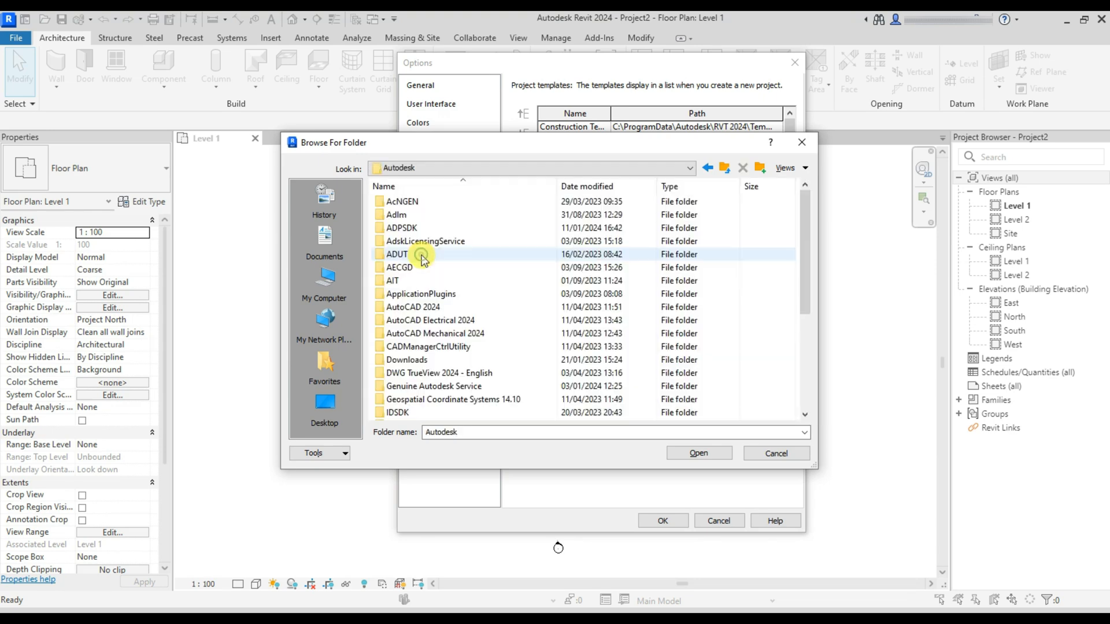
pyautogui.scroll(-2, 492, 402)
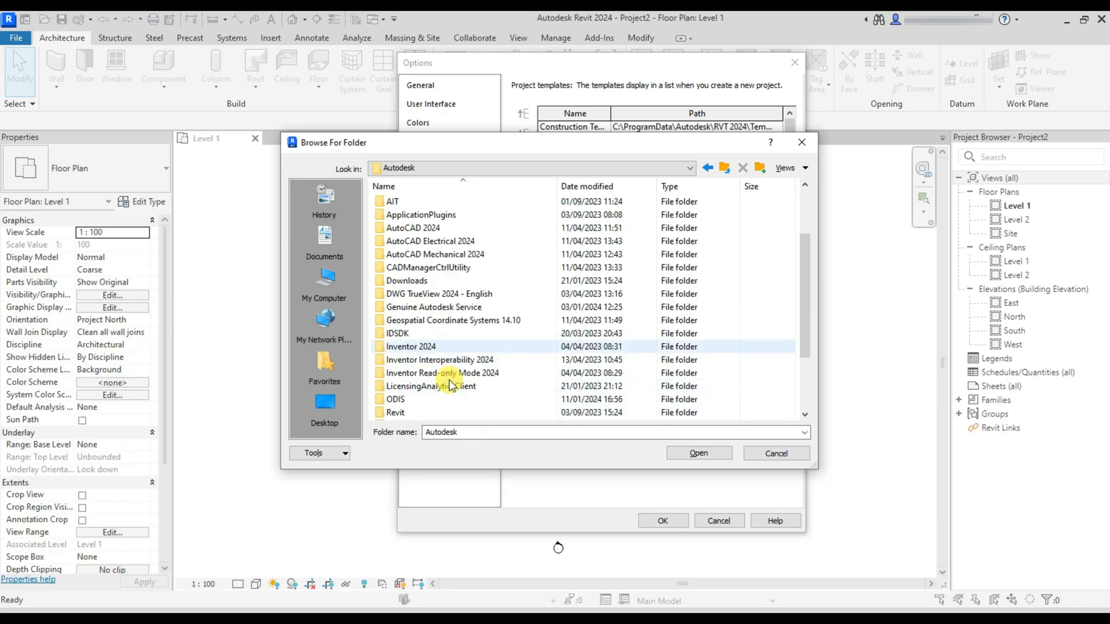
pyautogui.scroll(-2, 443, 396)
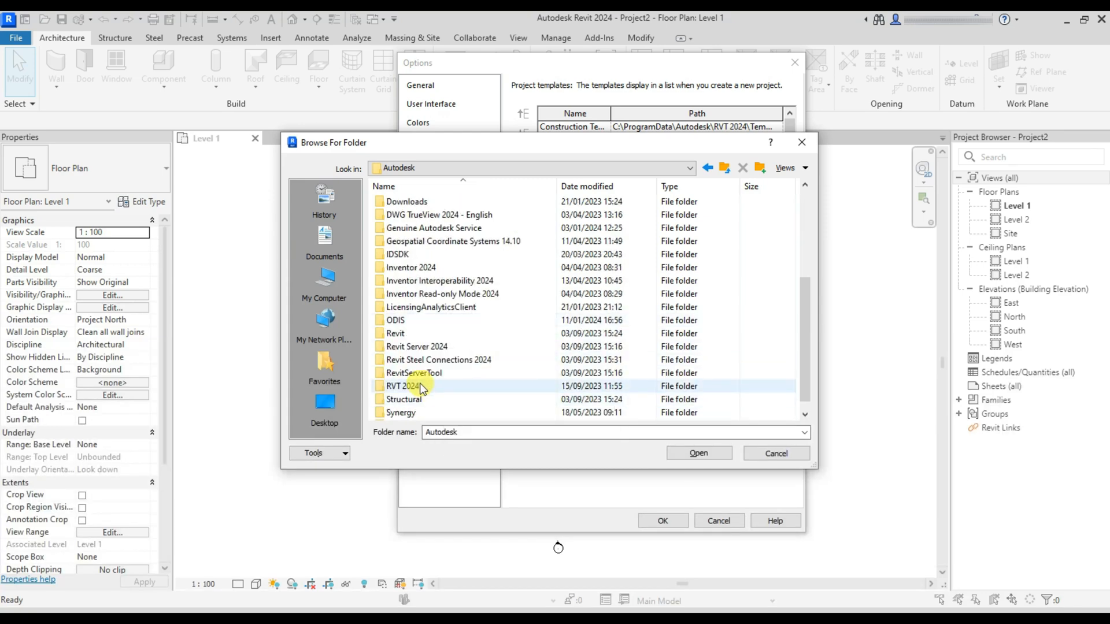
pyautogui.doubleClick(422, 387)
# Set the Metric Library path to the Libraries\English\US folder of RVT 2024 and apply the options
pyautogui.click(420, 255)
pyautogui.doubleClick(420, 254)
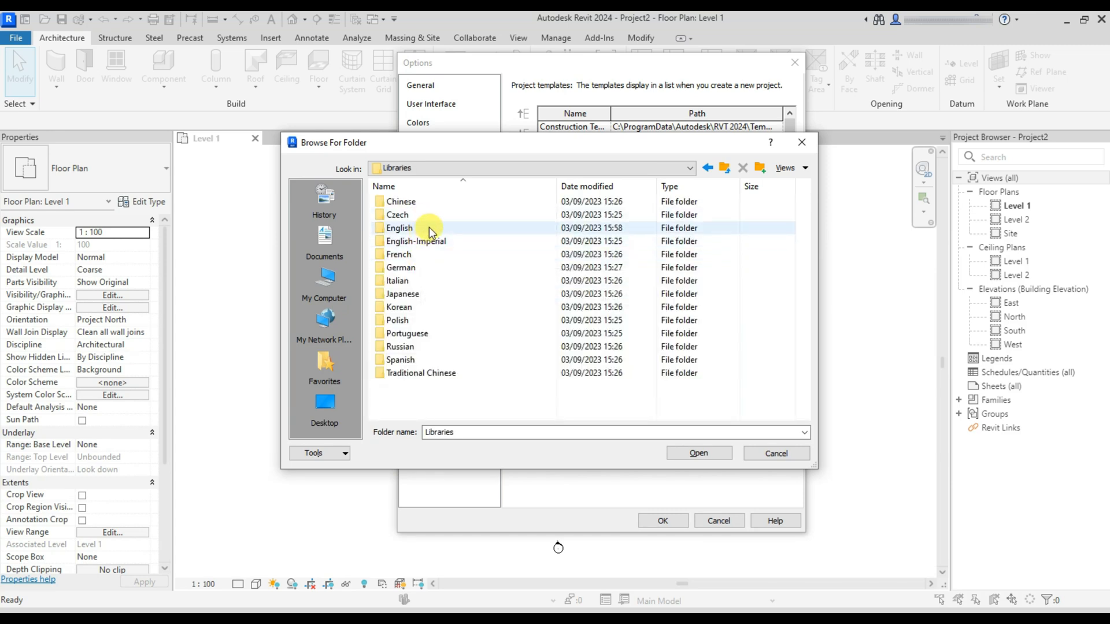
pyautogui.doubleClick(429, 227)
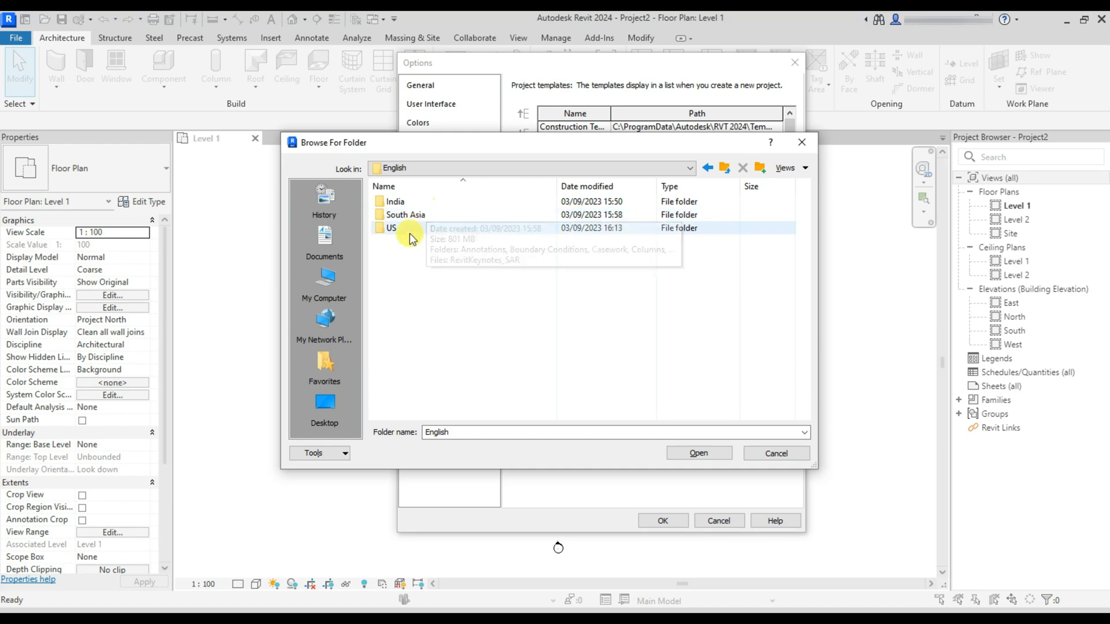
pyautogui.doubleClick(395, 228)
pyautogui.scroll(-4, 594, 315)
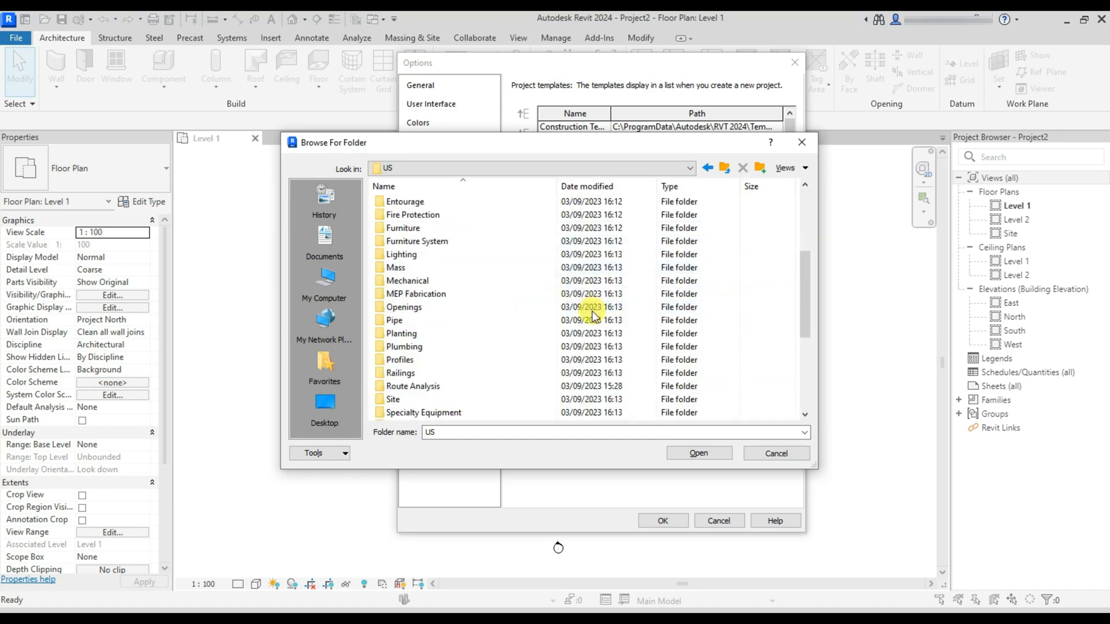
pyautogui.scroll(4, 594, 315)
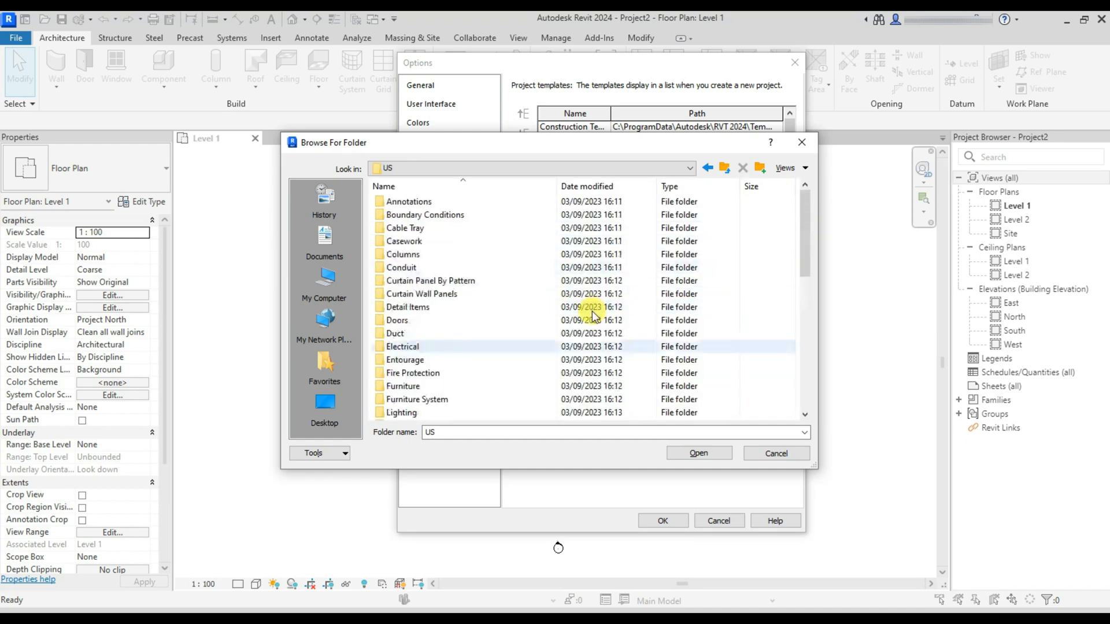
pyautogui.click(706, 453)
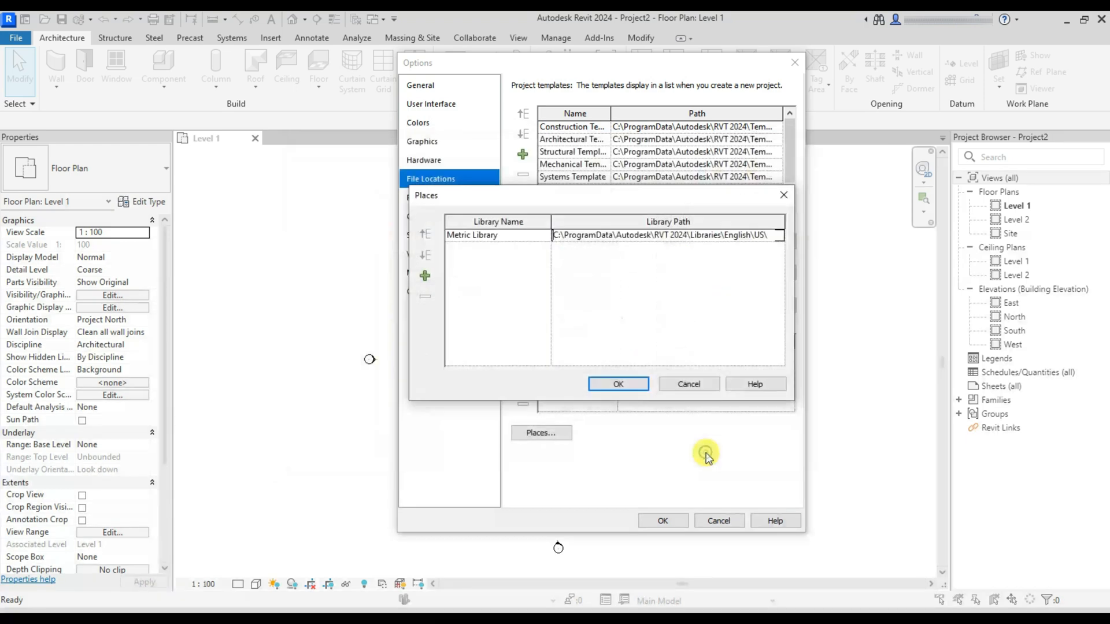
pyautogui.click(627, 385)
pyautogui.click(663, 520)
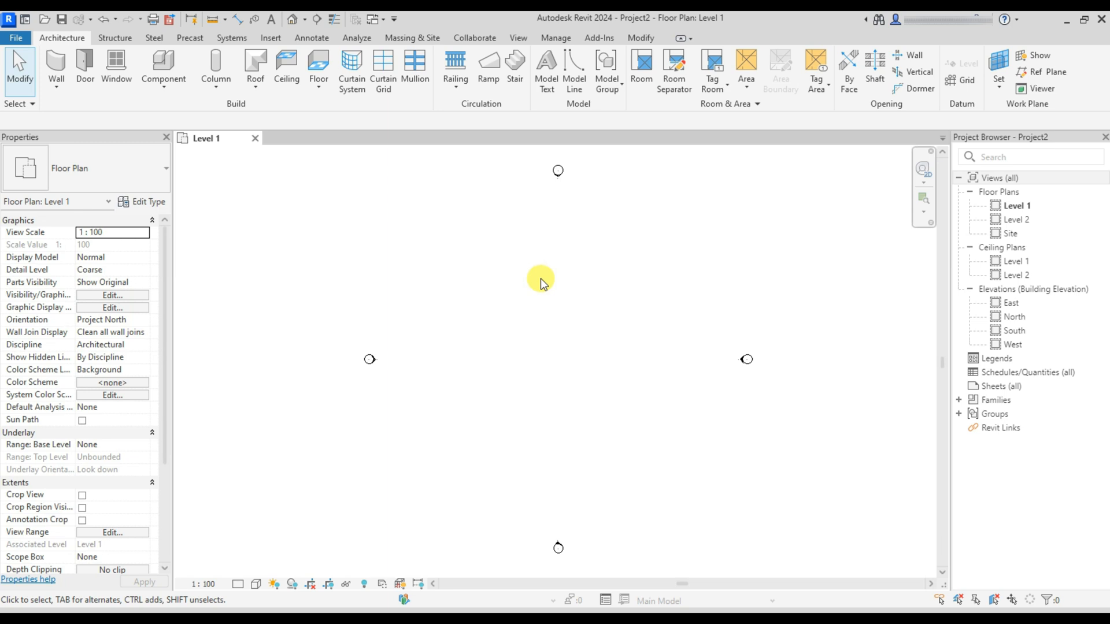
# Start door placement, look through the US library folders in Load Family and open the Doors folder
pyautogui.click(85, 64)
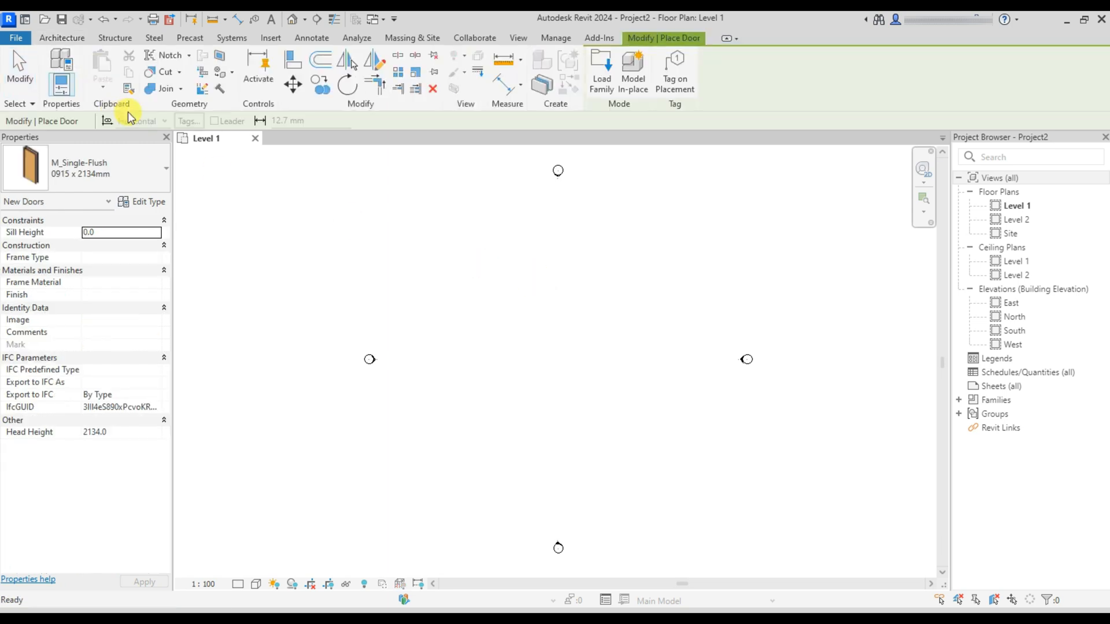
pyautogui.click(605, 76)
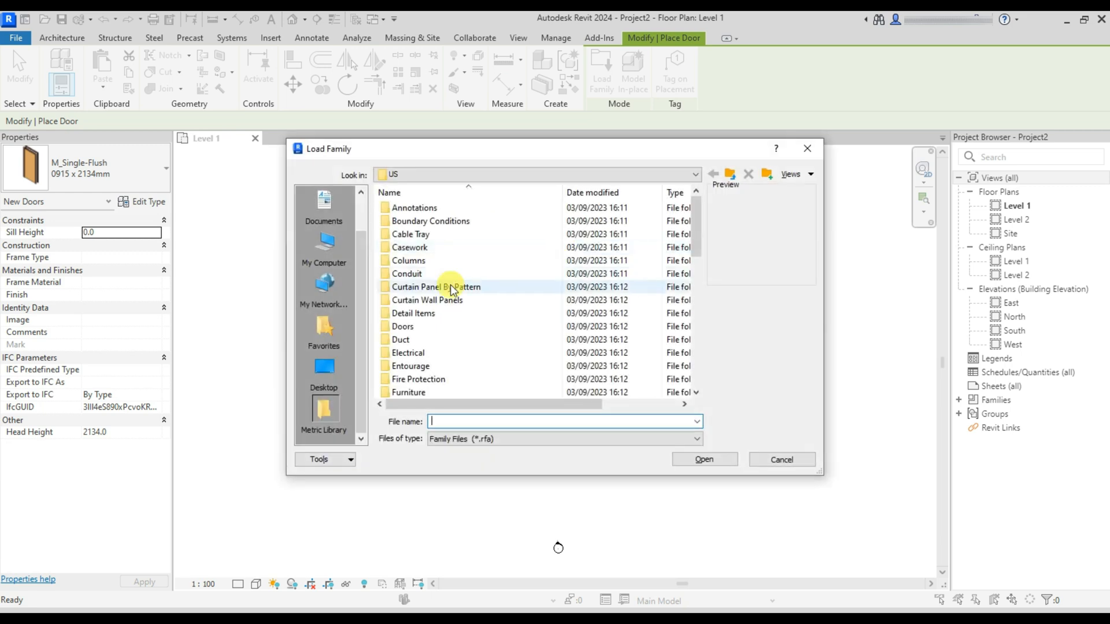
pyautogui.scroll(-7, 526, 307)
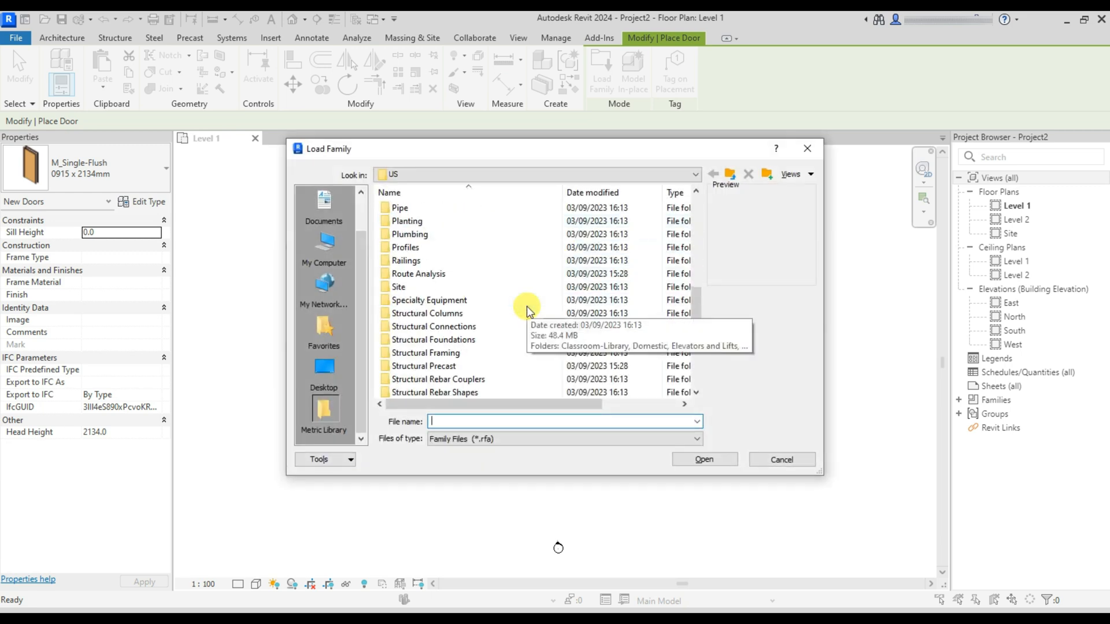
pyautogui.scroll(-3, 526, 306)
pyautogui.scroll(10, 526, 307)
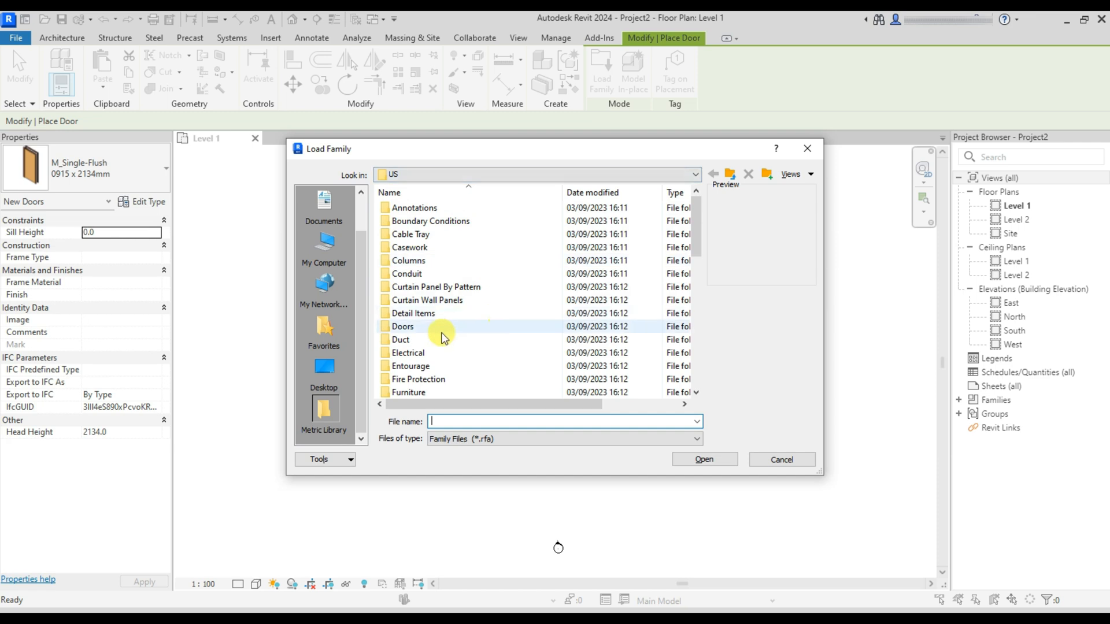
pyautogui.doubleClick(405, 327)
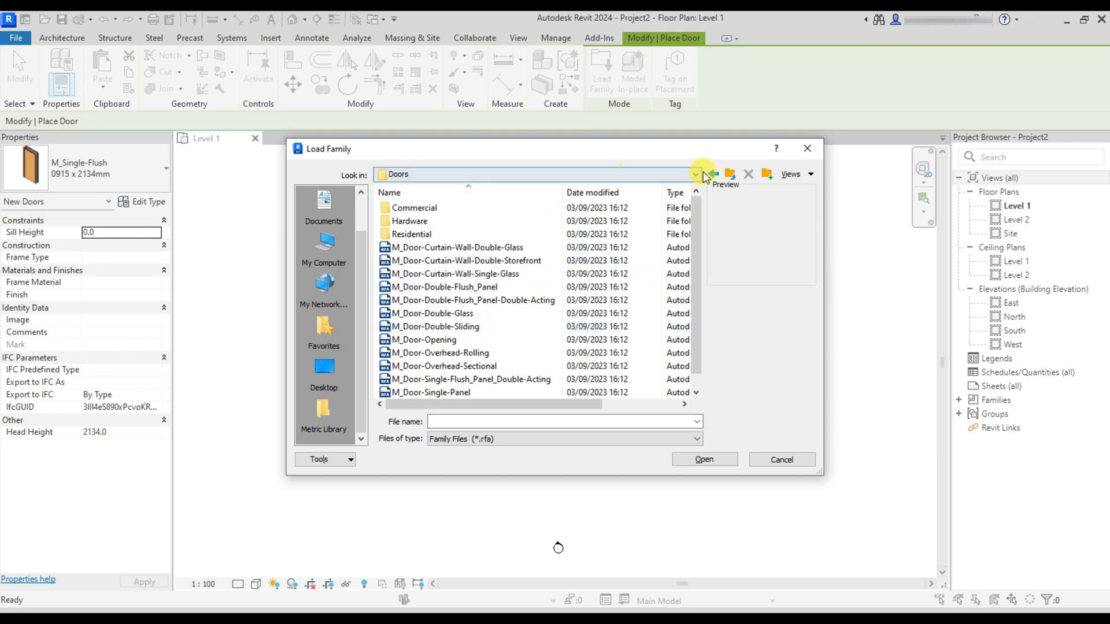
# Show the door families as thumbnail images, look through the Residential folder and return to the US library folder
pyautogui.click(790, 174)
pyautogui.click(818, 217)
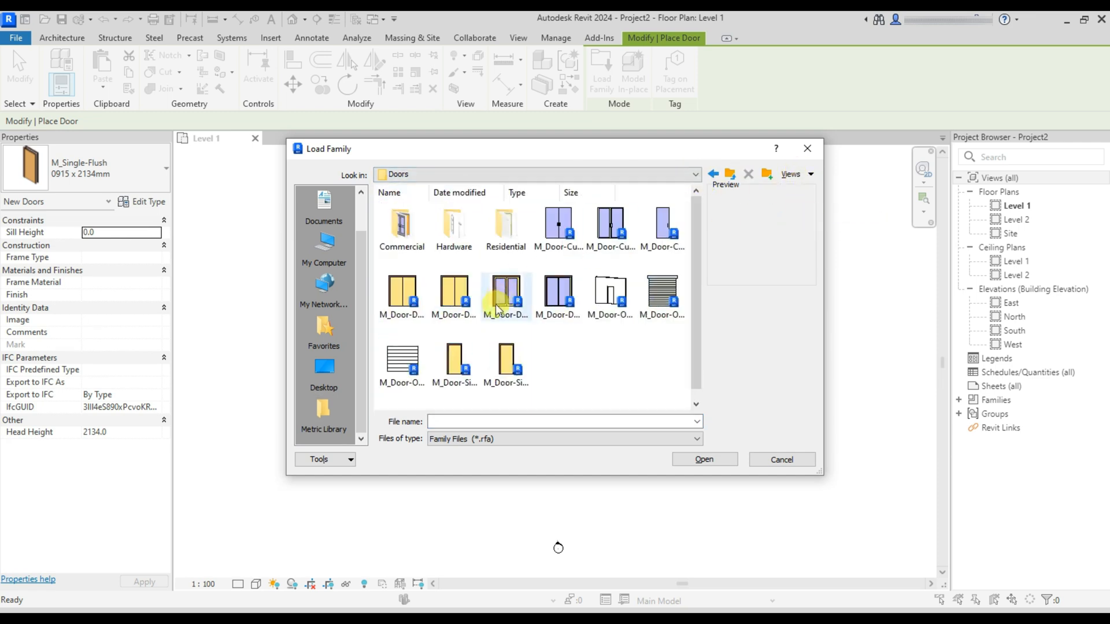
pyautogui.doubleClick(509, 231)
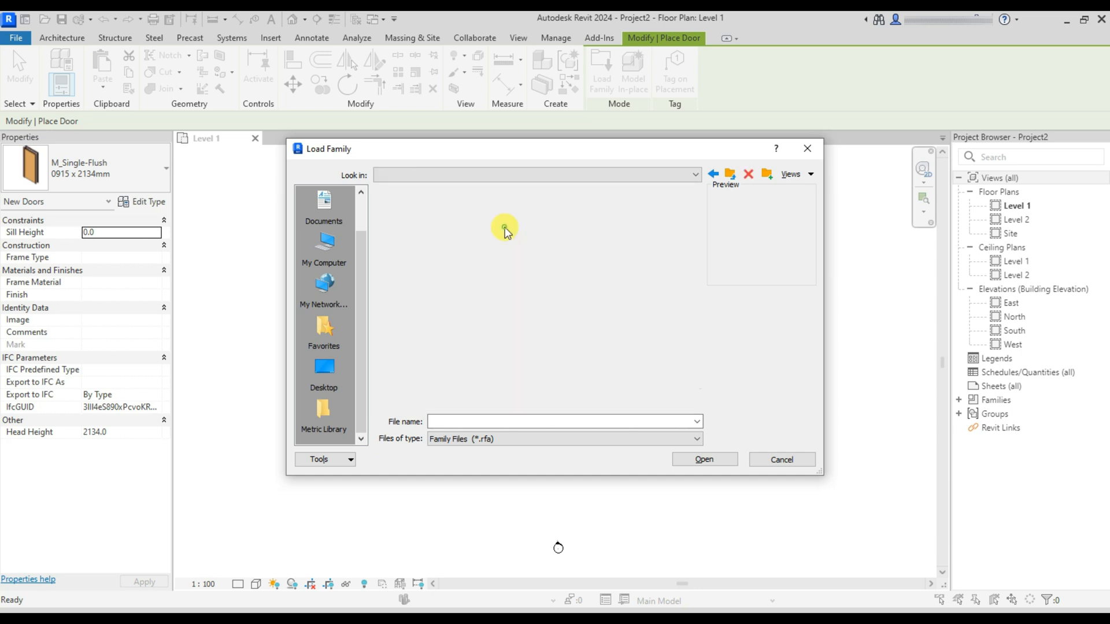
pyautogui.scroll(-1, 638, 308)
pyautogui.scroll(1, 639, 310)
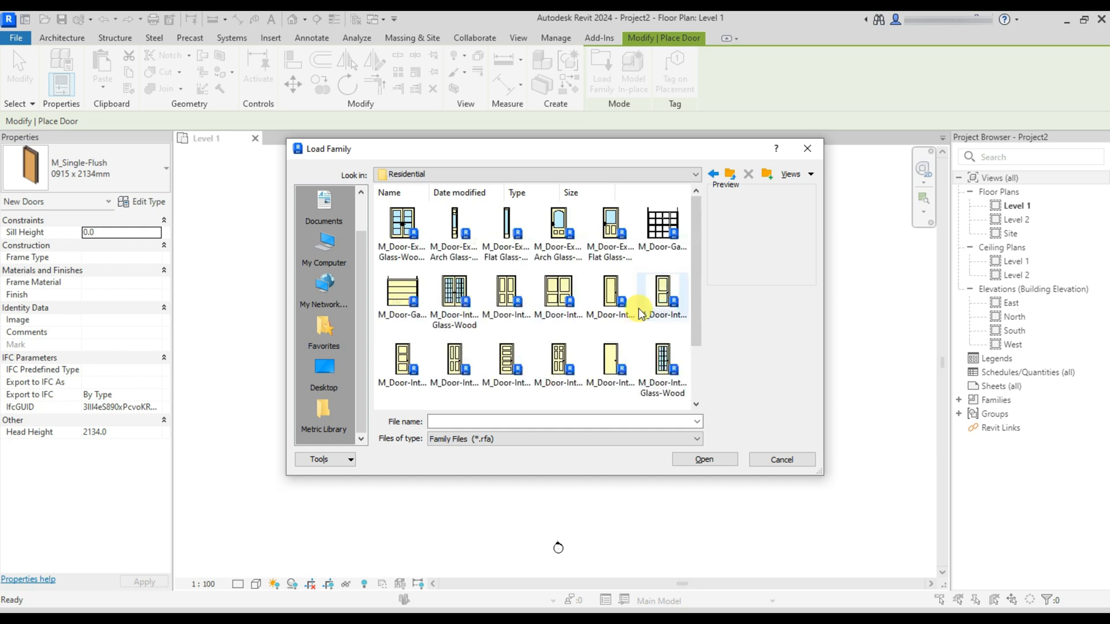
pyautogui.click(713, 174)
pyautogui.click(713, 175)
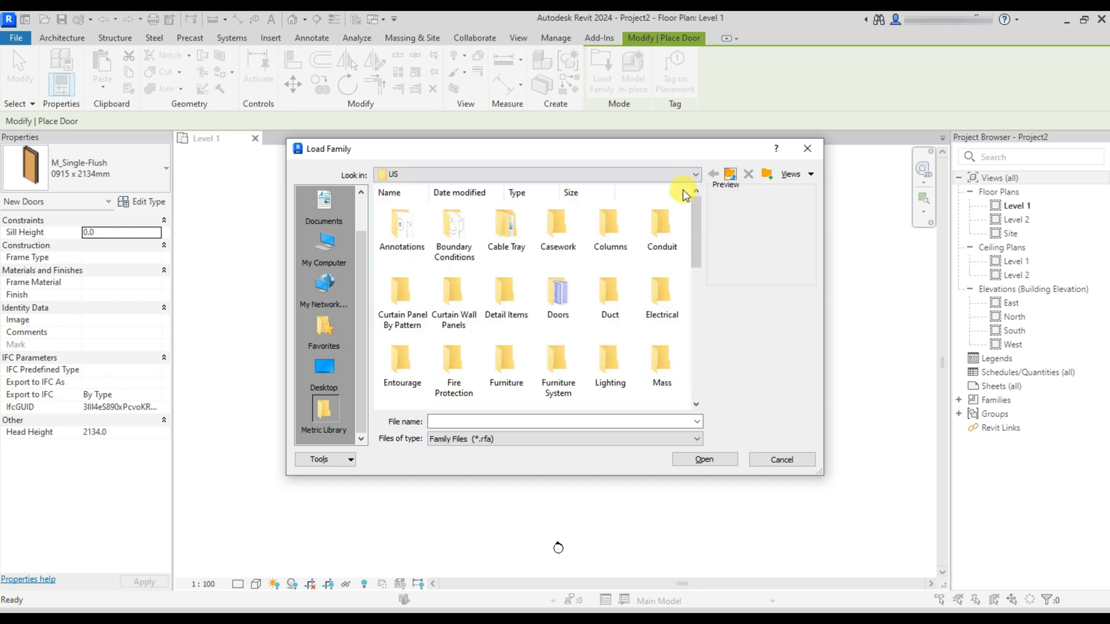
# Look through the Seating and Tables families in the Furniture folder, and leave family loading and door placement without loading anything
pyautogui.click(502, 363)
pyautogui.doubleClick(502, 363)
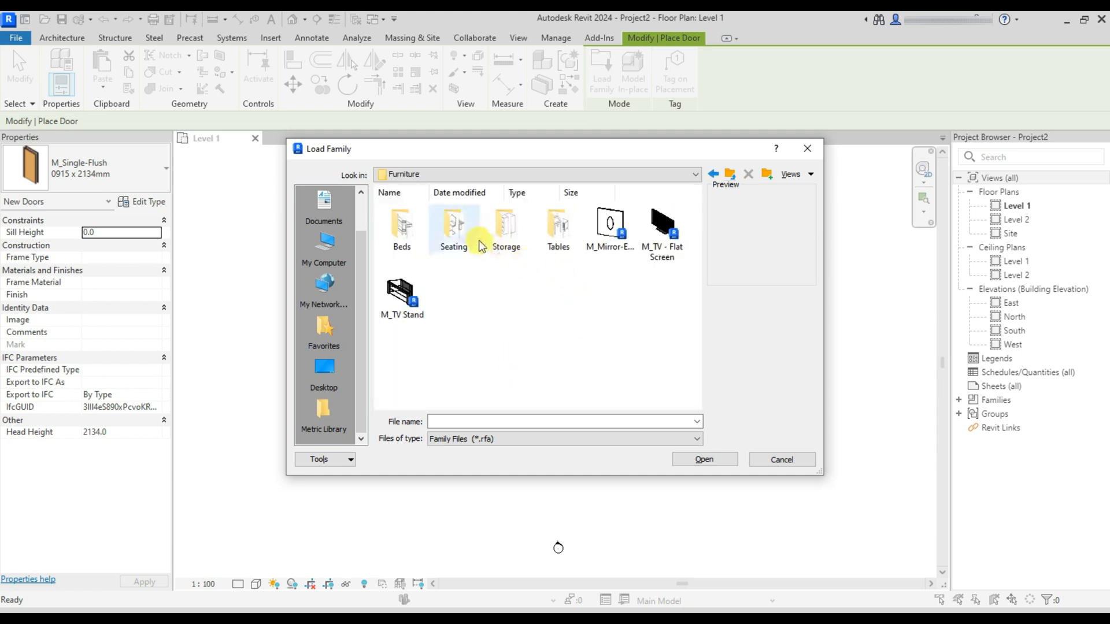
pyautogui.doubleClick(456, 229)
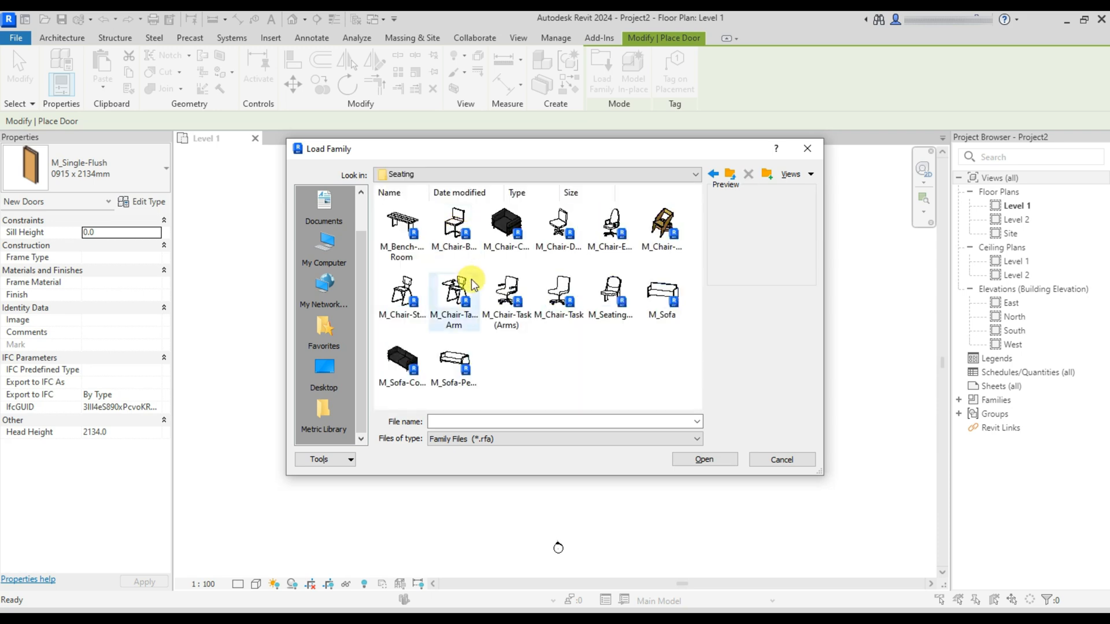
pyautogui.click(714, 174)
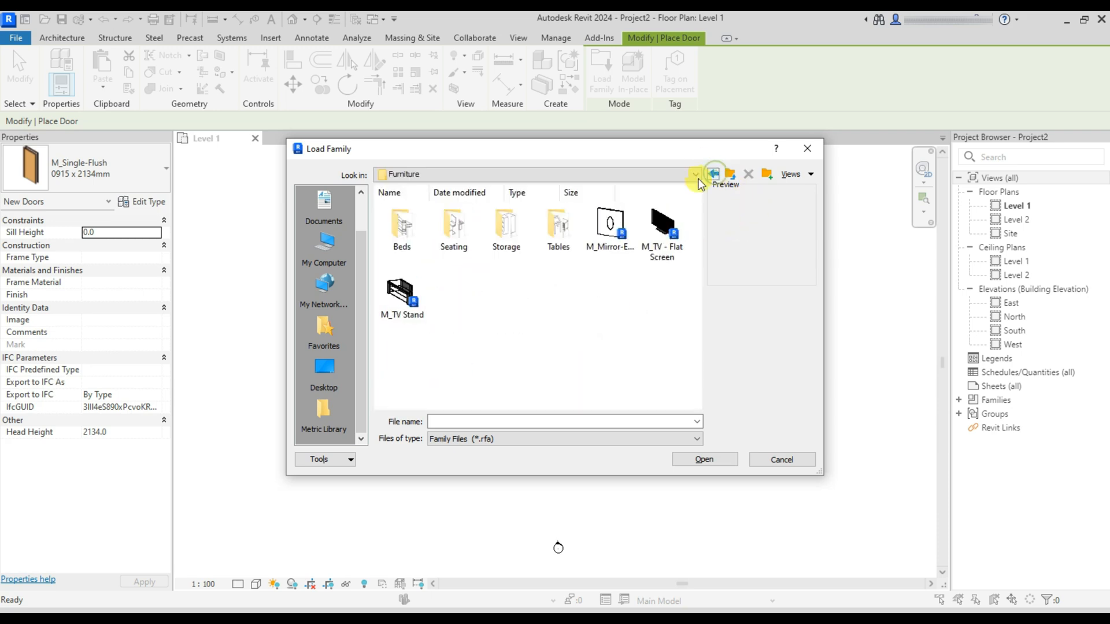
pyautogui.doubleClick(558, 226)
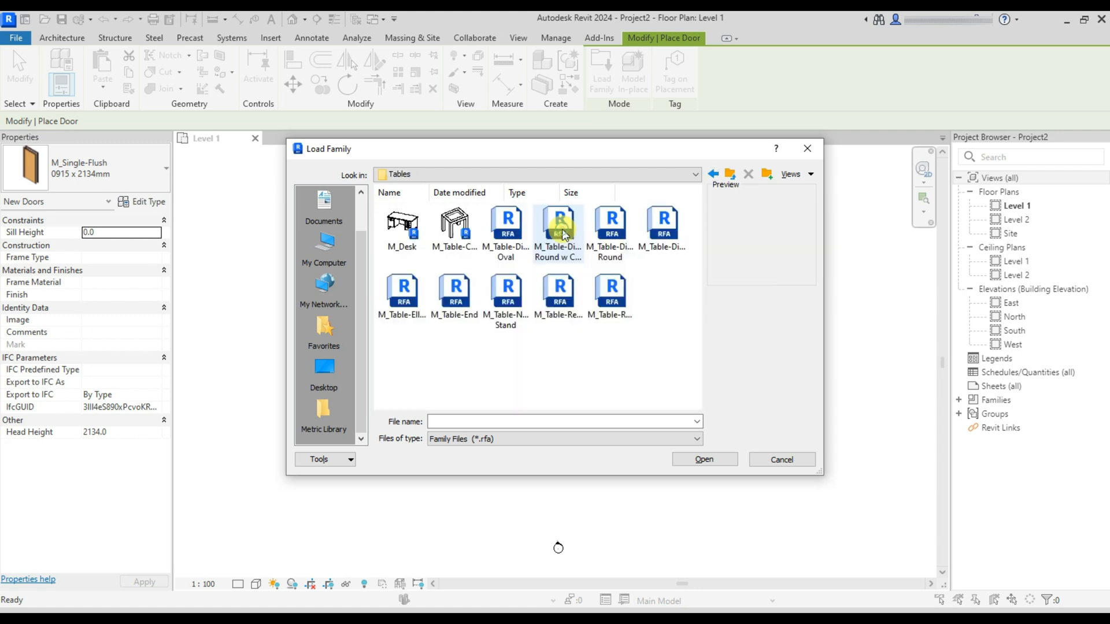
pyautogui.click(734, 175)
pyautogui.click(732, 174)
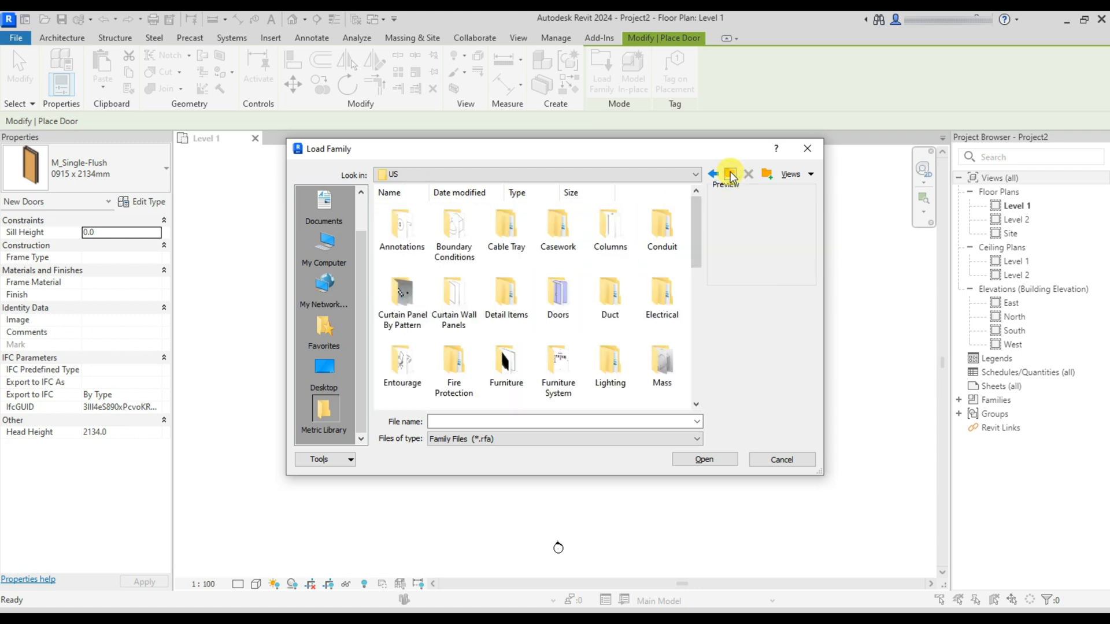
pyautogui.click(808, 149)
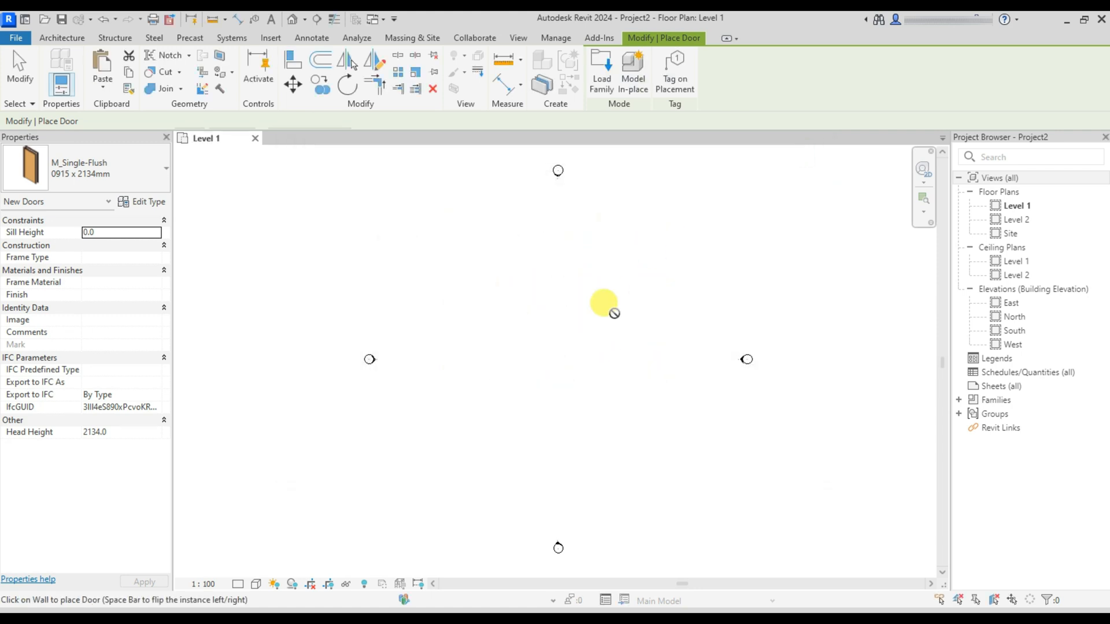
pyautogui.press('Escape')
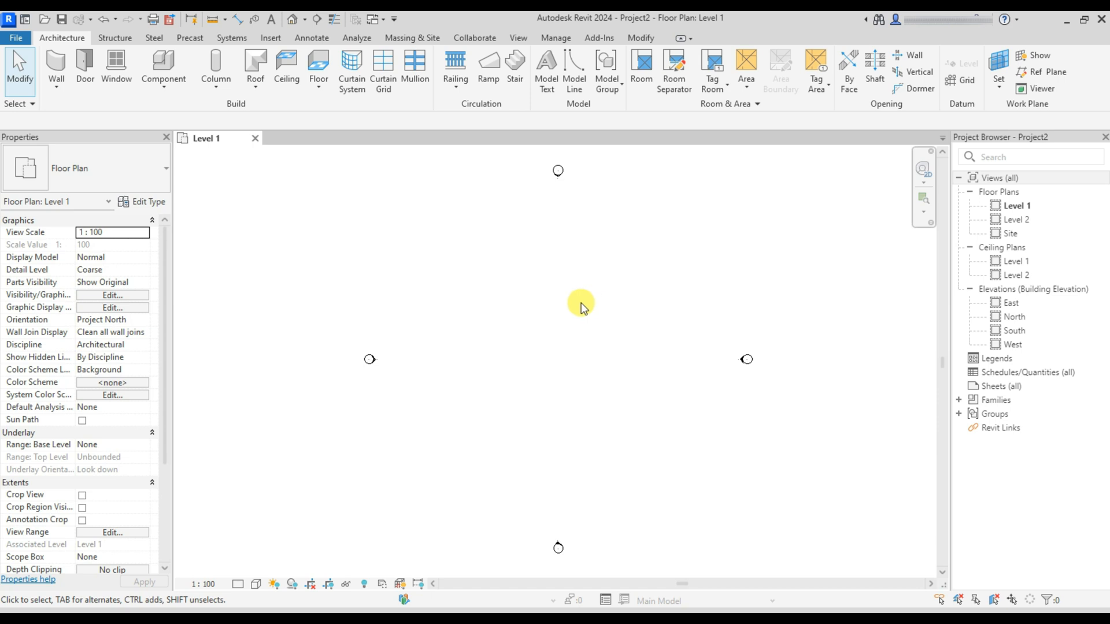
# Draw a closed rectangle of Generic - 200mm walls, about 12000 by 5000 mm, between the elevation markers on Level 1
pyautogui.click(56, 62)
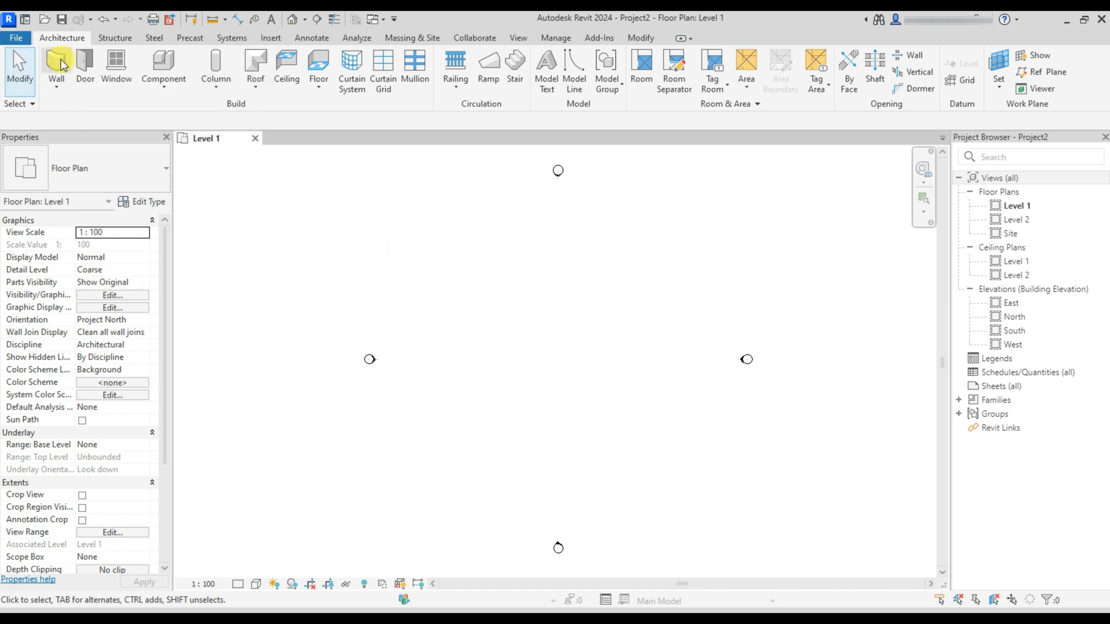
pyautogui.click(474, 368)
pyautogui.scroll(1, 546, 368)
pyautogui.click(570, 369)
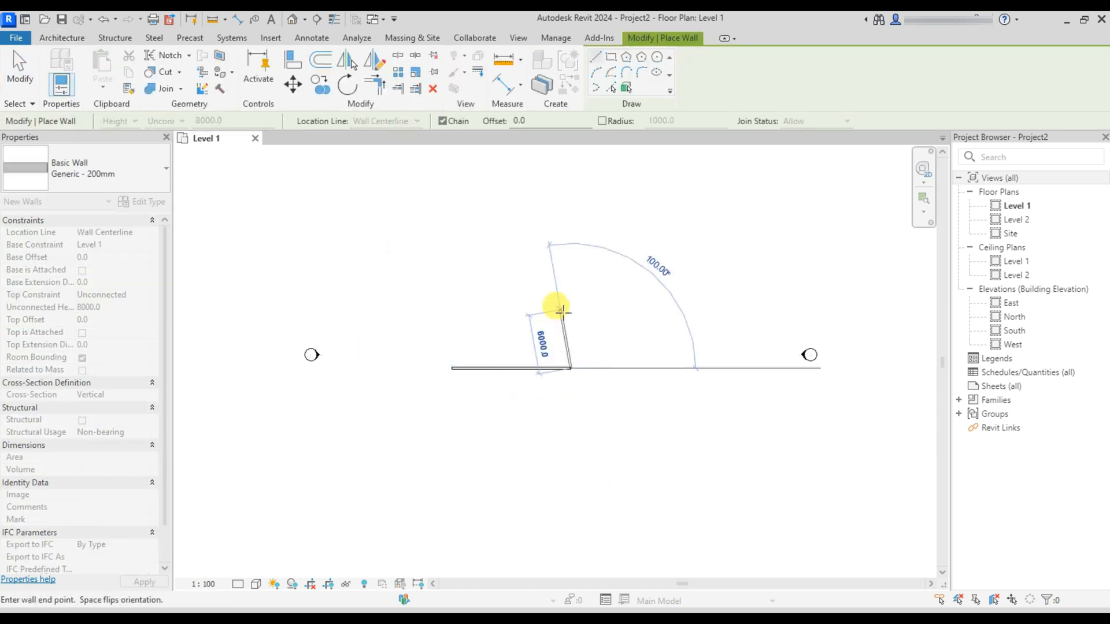
pyautogui.click(571, 318)
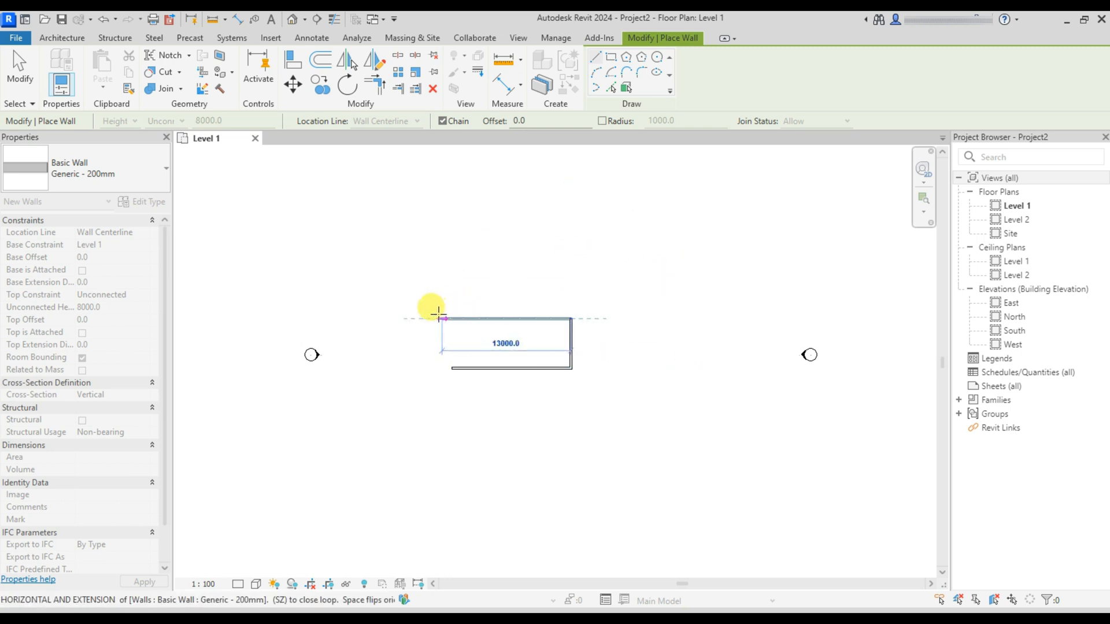
pyautogui.click(453, 318)
pyautogui.scroll(2, 450, 366)
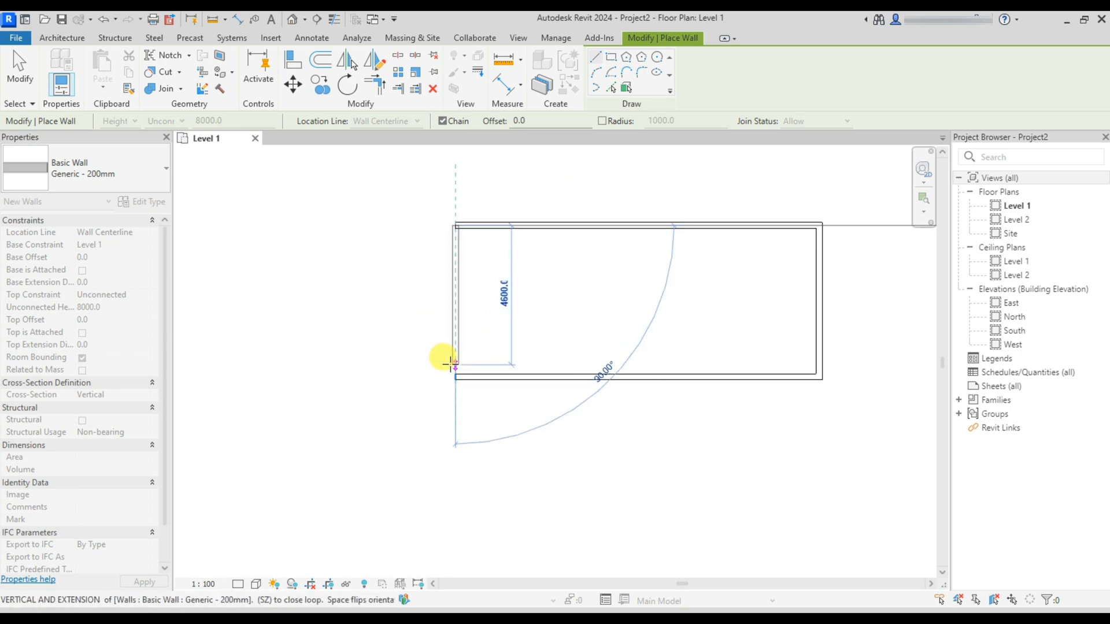
pyautogui.click(452, 368)
pyautogui.press('Escape')
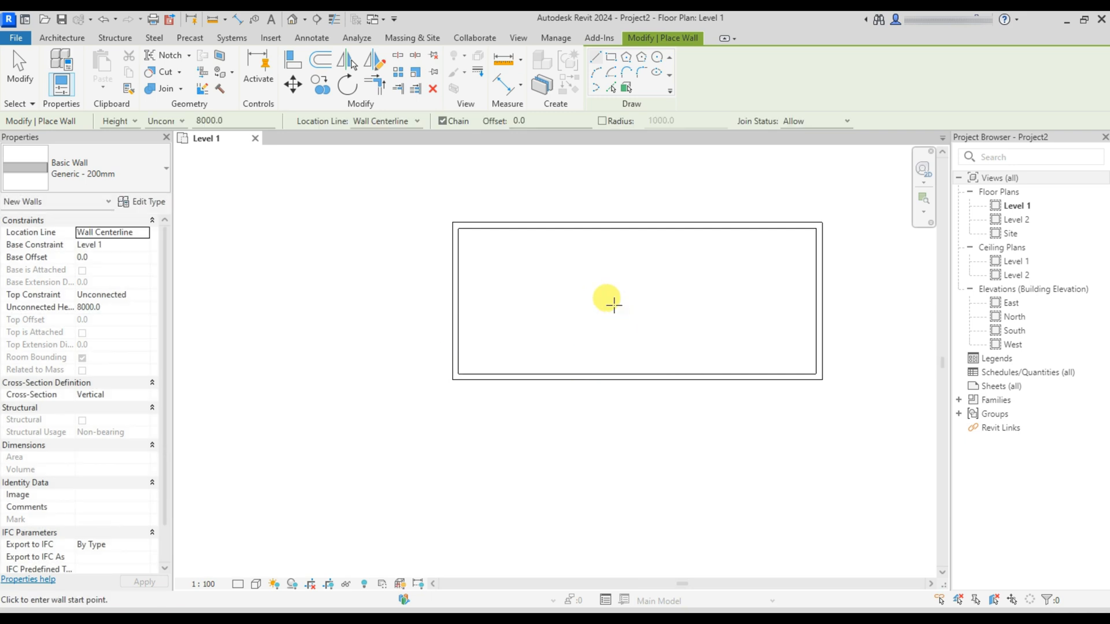
pyautogui.press('Escape')
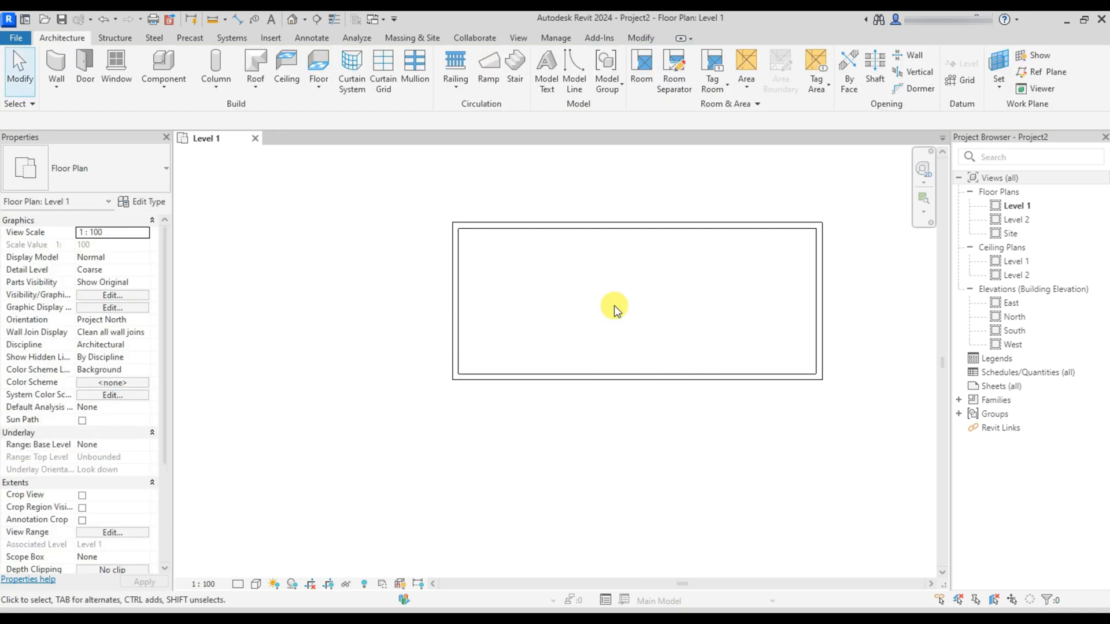
# Select the east wall and cycle its temporary dimension's witness line through the wall faces and centerline
pyautogui.click(819, 305)
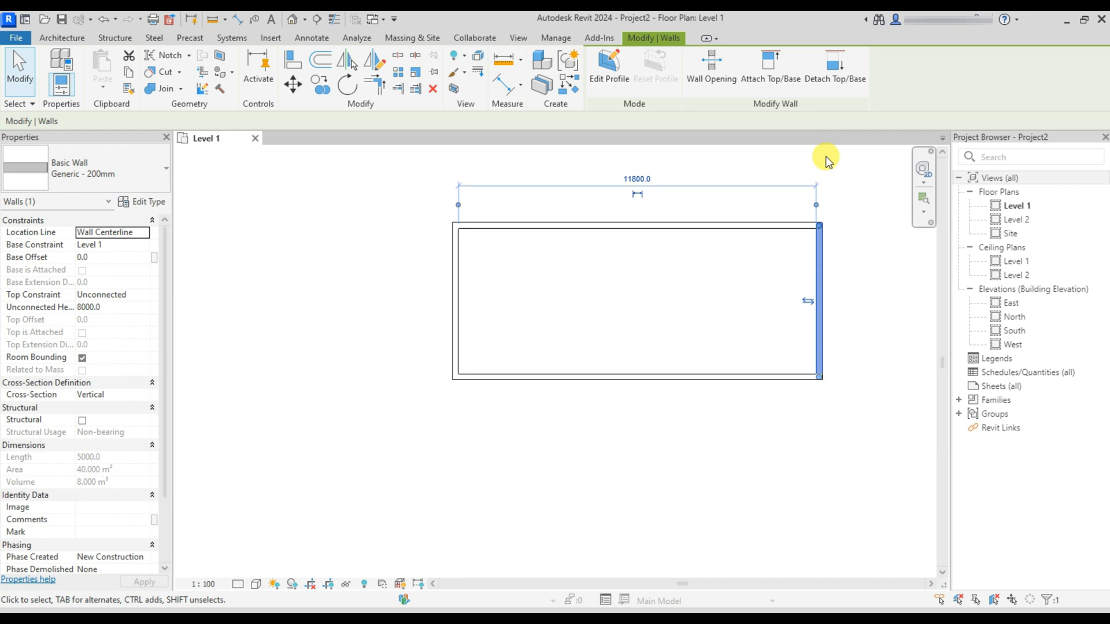
pyautogui.click(817, 206)
pyautogui.click(818, 205)
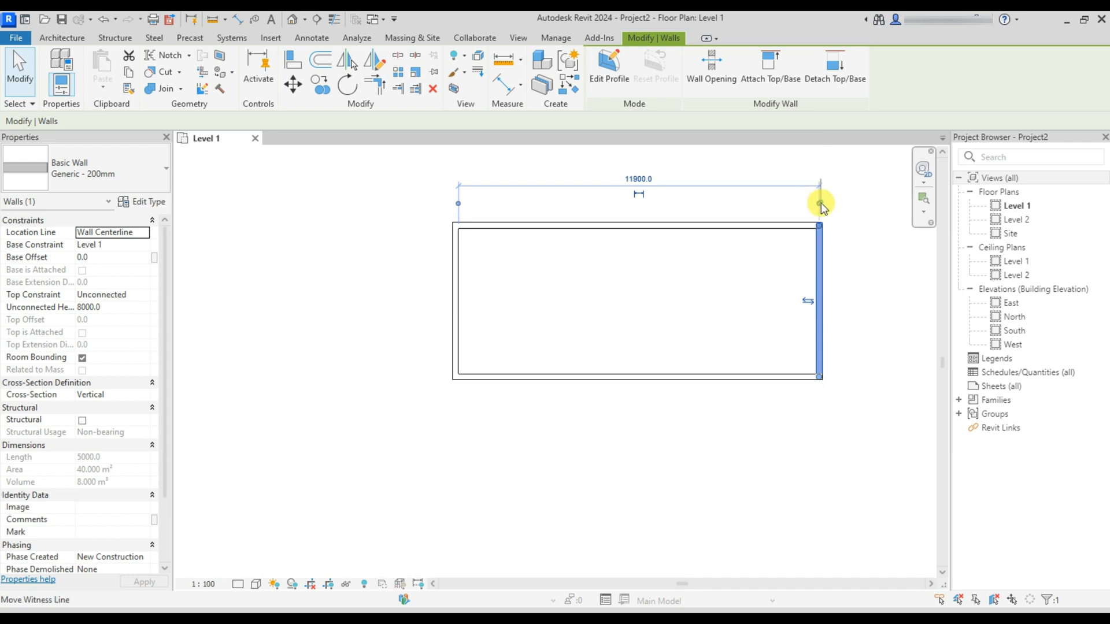
pyautogui.scroll(3, 821, 205)
pyautogui.click(823, 205)
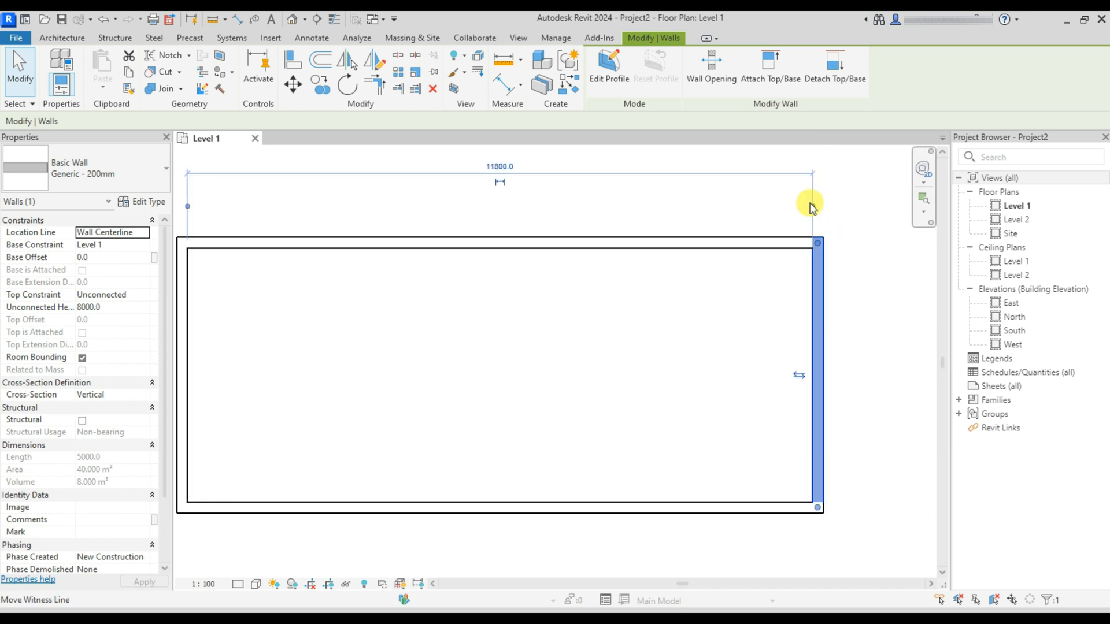
pyautogui.click(811, 205)
pyautogui.click(817, 205)
pyautogui.click(823, 204)
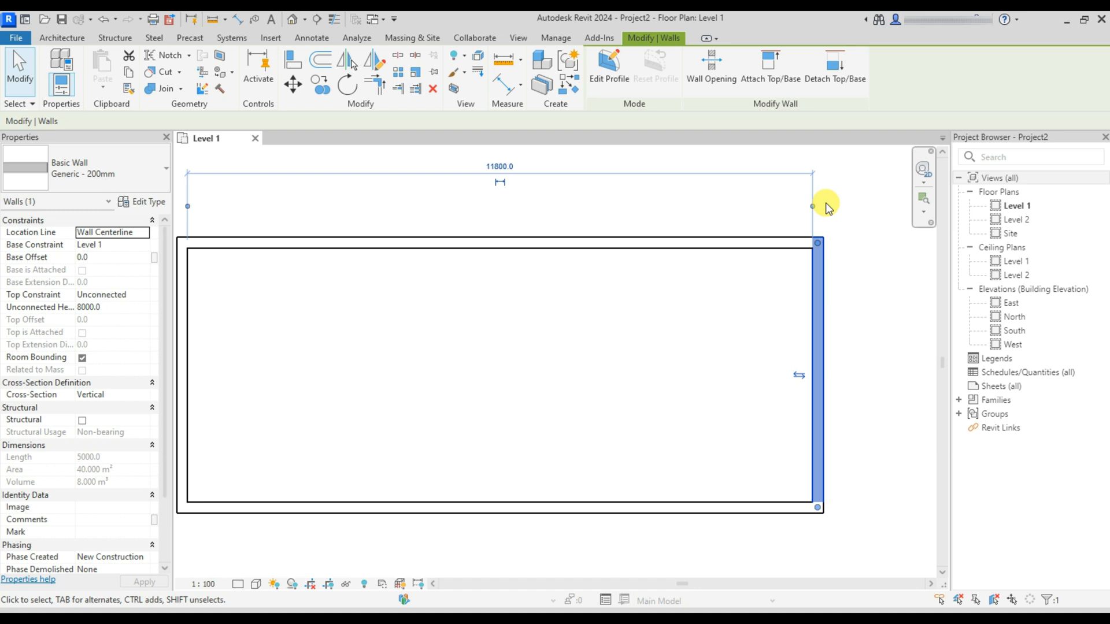
# In the temporary dimension properties, try Centerlines for walls, set them to measure from Faces and accept the settings
pyautogui.click(556, 38)
pyautogui.click(491, 75)
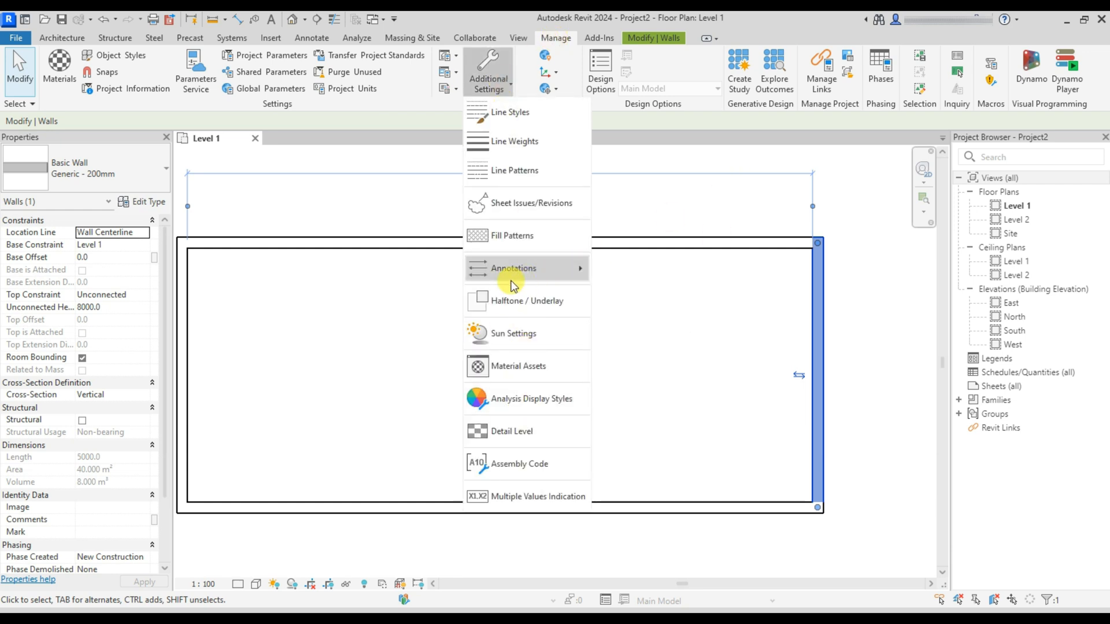
pyautogui.moveTo(564, 271)
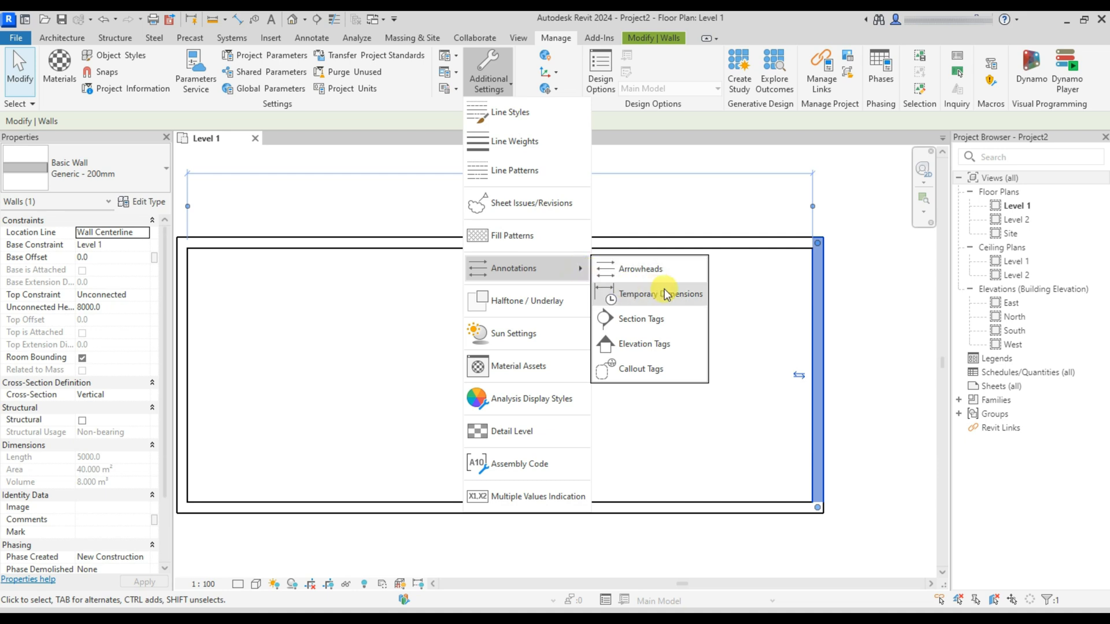
pyautogui.click(689, 291)
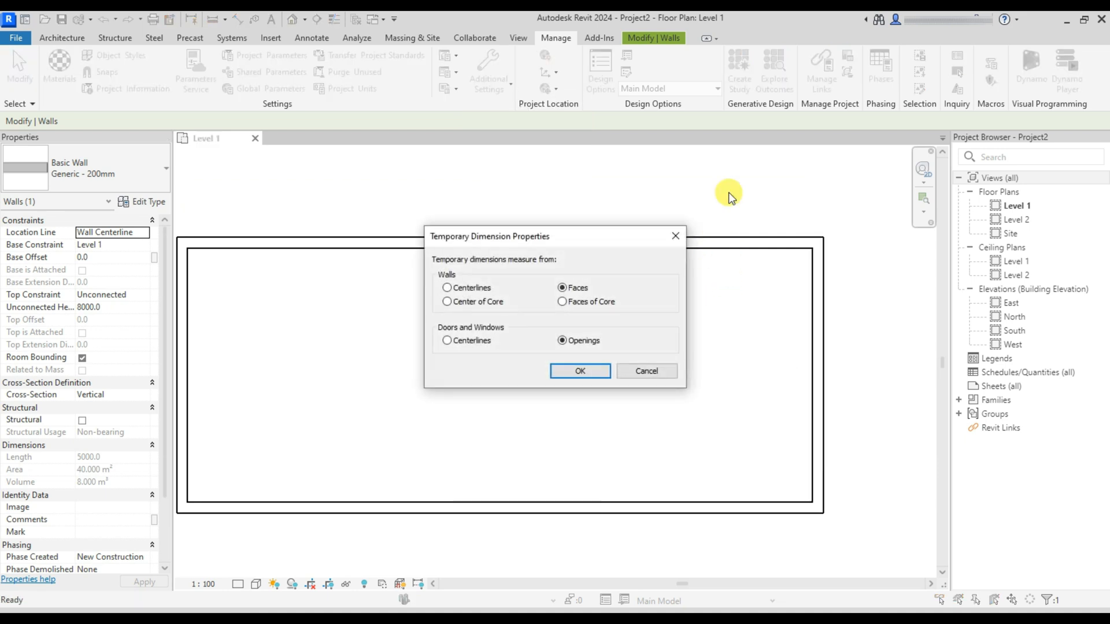
pyautogui.click(471, 289)
pyautogui.click(564, 288)
pyautogui.click(580, 372)
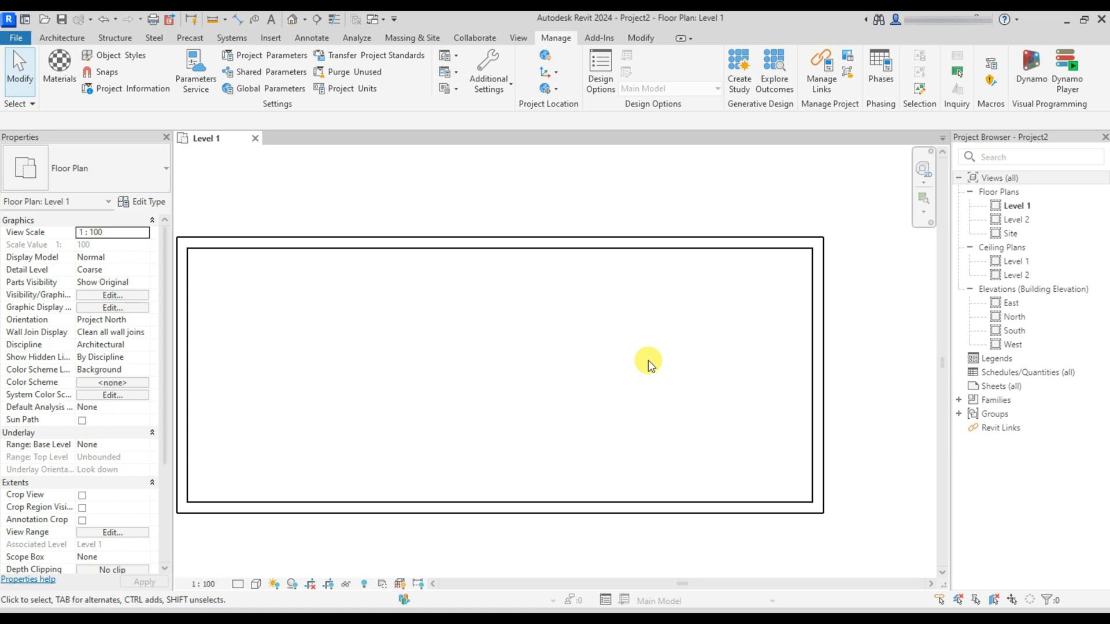
# Preview an M_Single-Flush 0915 x 2134mm door on the south wall to examine its temporary dimensions, and end door placement unplaced
pyautogui.moveTo(515, 363); pyautogui.dragTo(563, 349, button='middle')
pyautogui.click(63, 38)
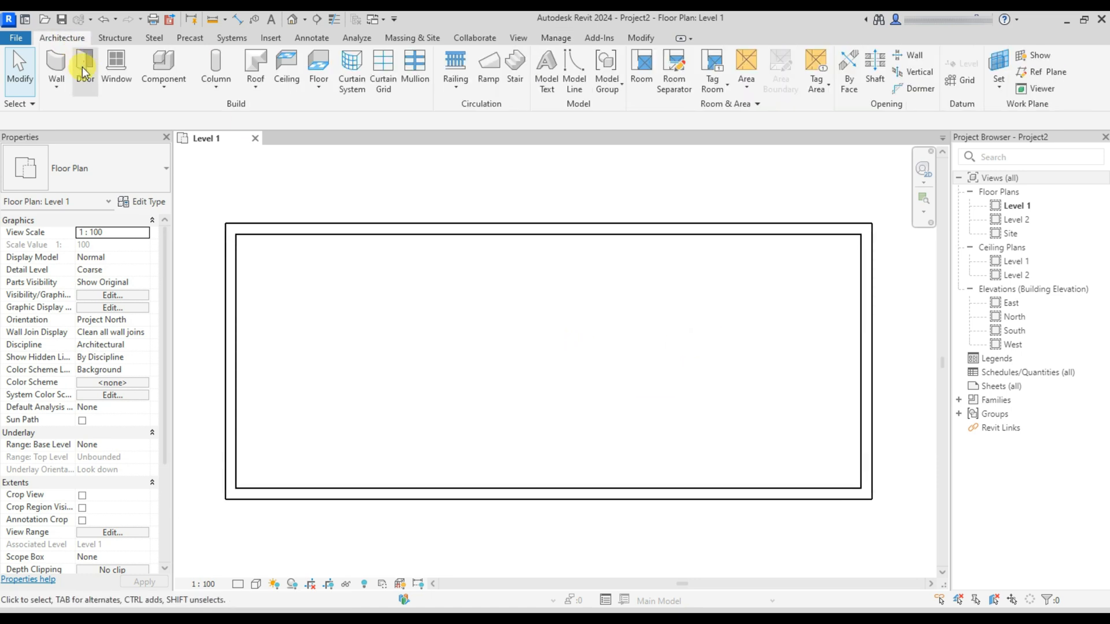
pyautogui.click(74, 64)
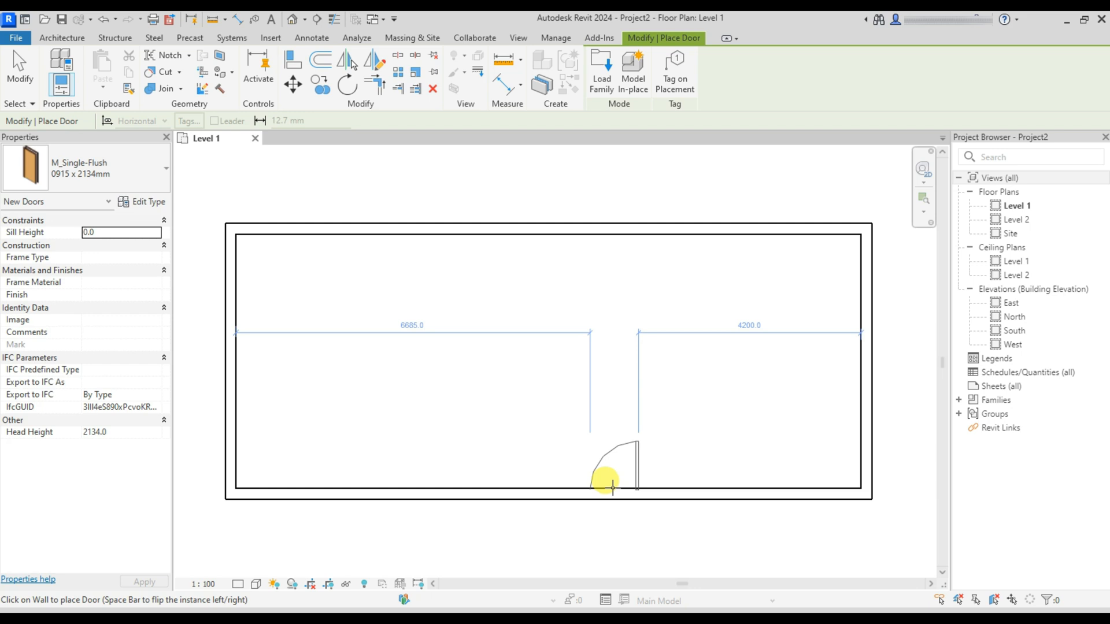
pyautogui.press('Escape')
# Delete all four walls of the rectangle from the Level 1 plan
pyautogui.scroll(-5, 550, 365)
pyautogui.scroll(1, 550, 365)
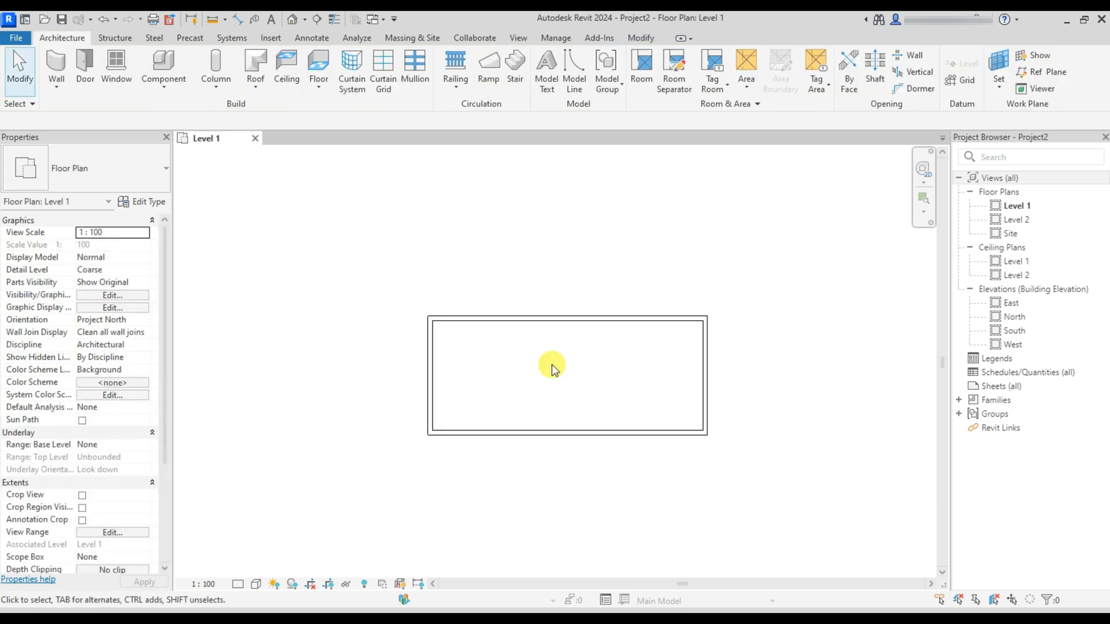
pyautogui.moveTo(753, 260); pyautogui.dragTo(397, 445)
pyautogui.press('Delete')
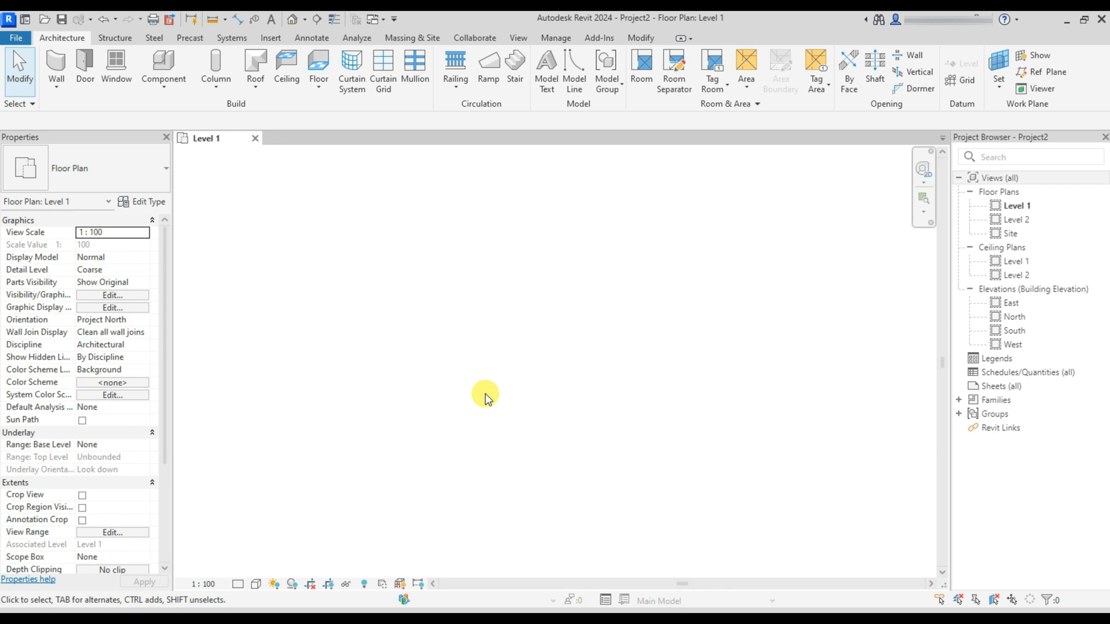
# Examine the rounding and unit symbol options of the Length format in Project Units, and accept the units
pyautogui.press('u')
pyautogui.press('n')
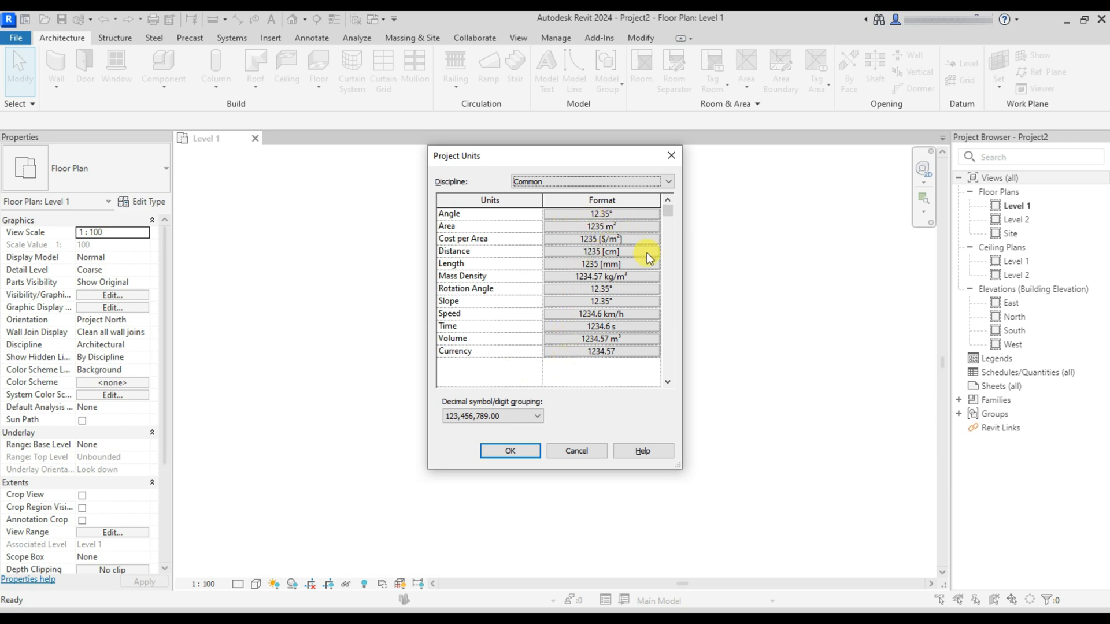
pyautogui.click(636, 263)
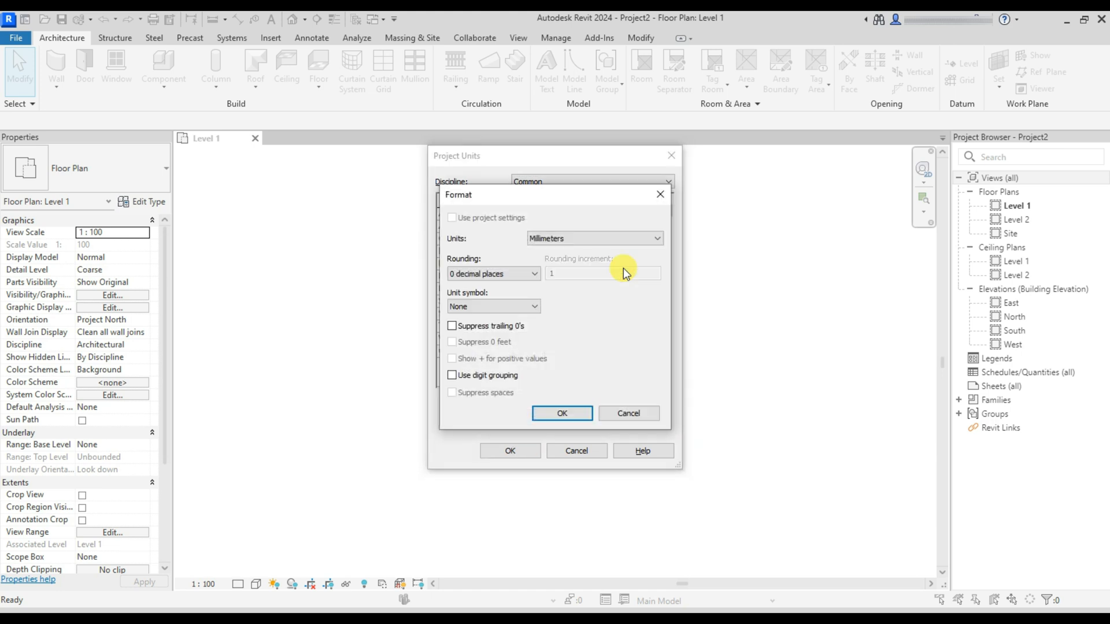
pyautogui.click(508, 274)
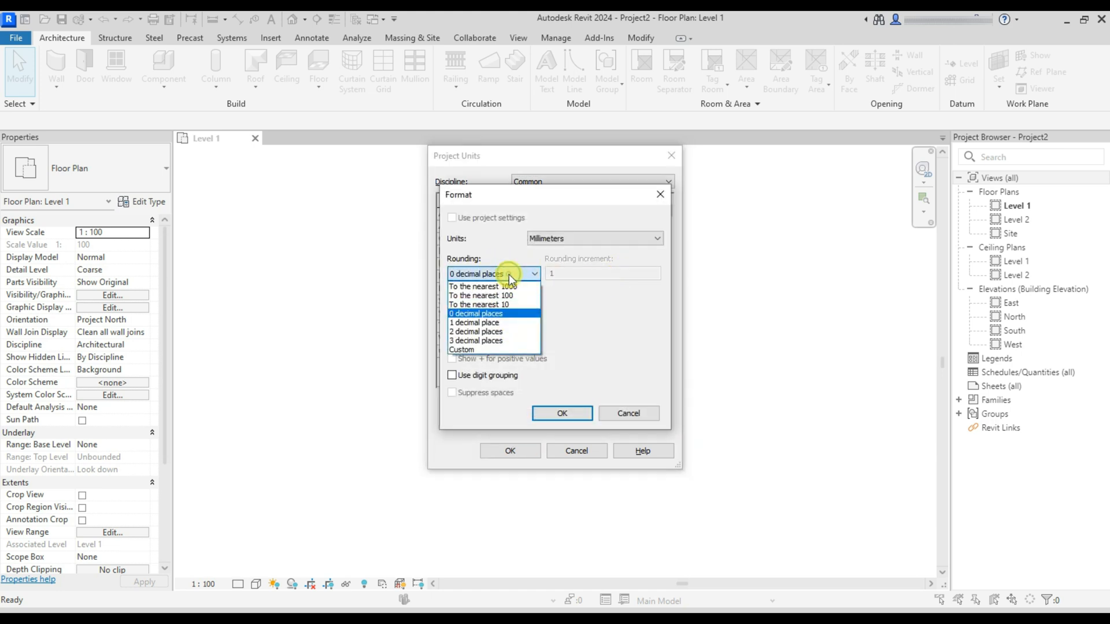
pyautogui.click(509, 274)
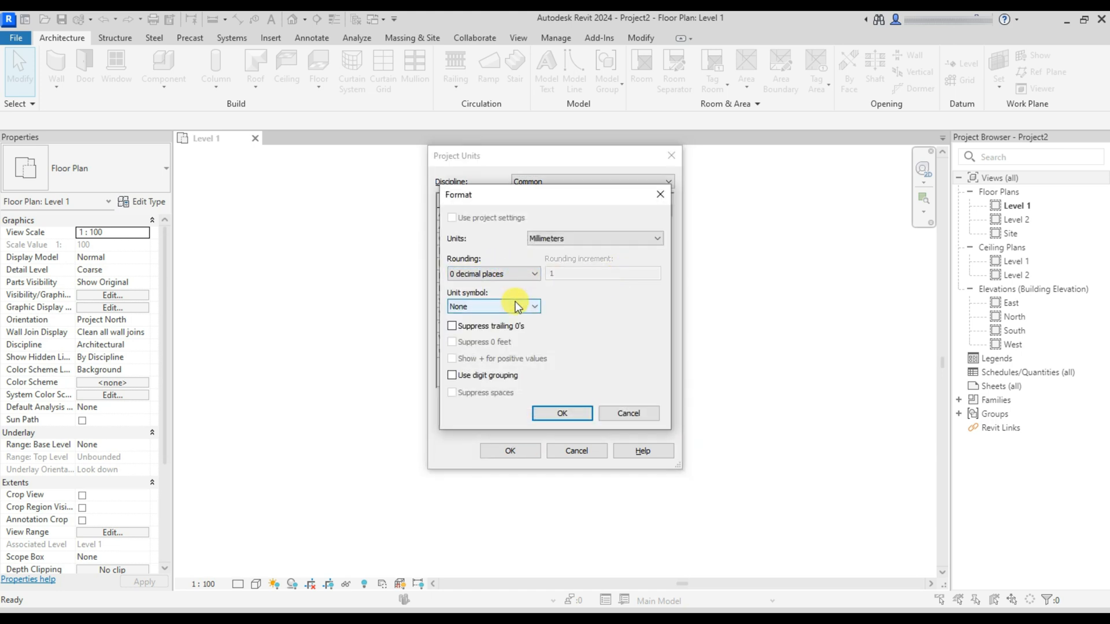
pyautogui.click(515, 301)
pyautogui.click(515, 301)
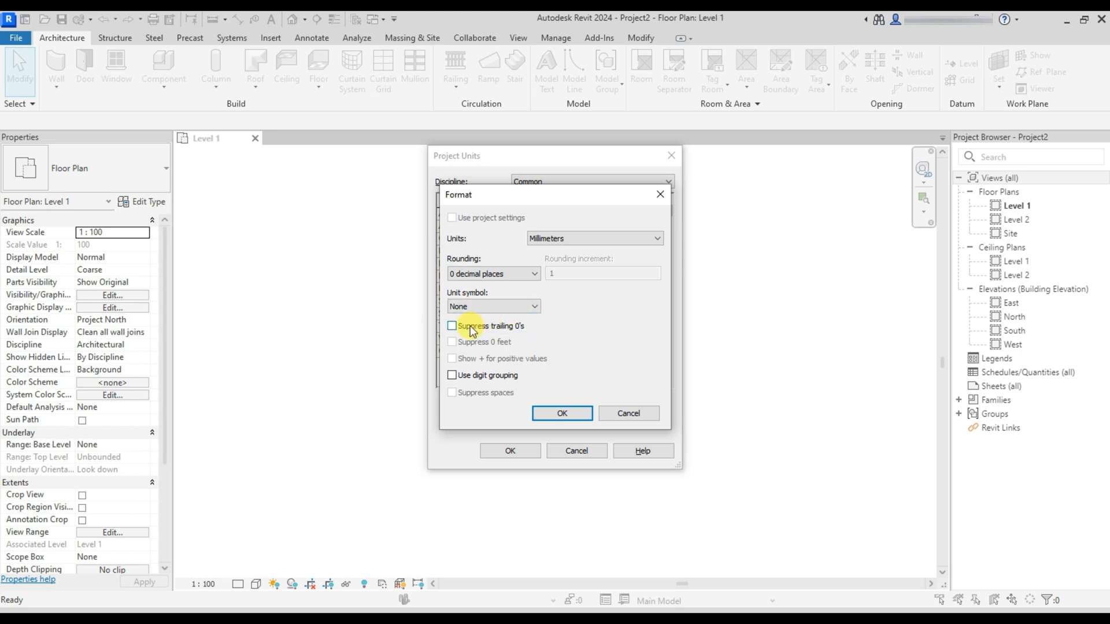
pyautogui.click(562, 413)
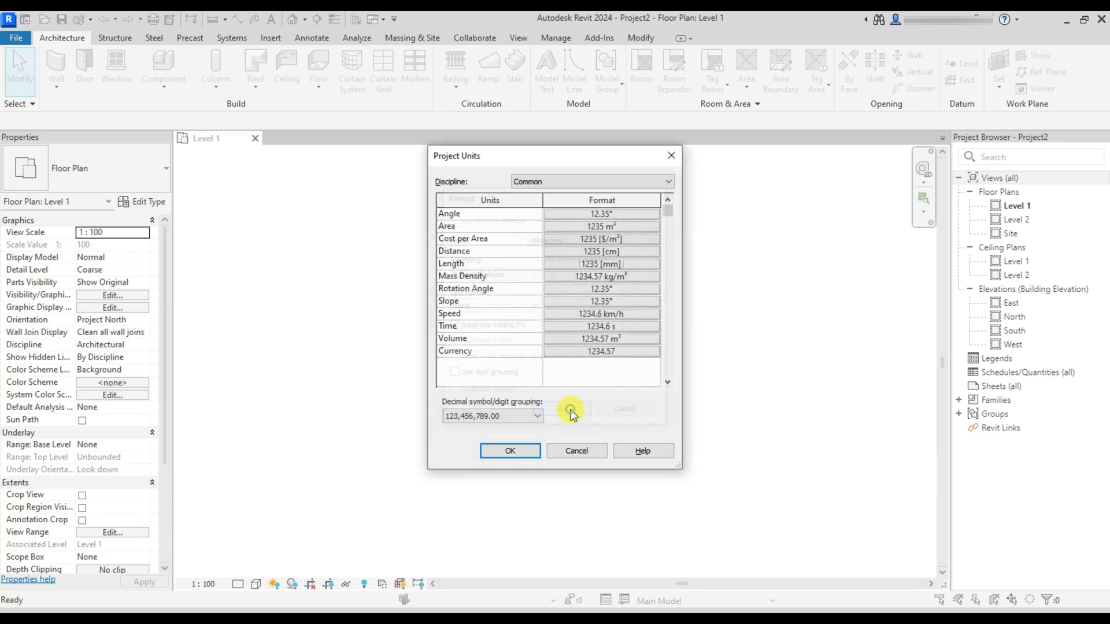
pyautogui.click(516, 450)
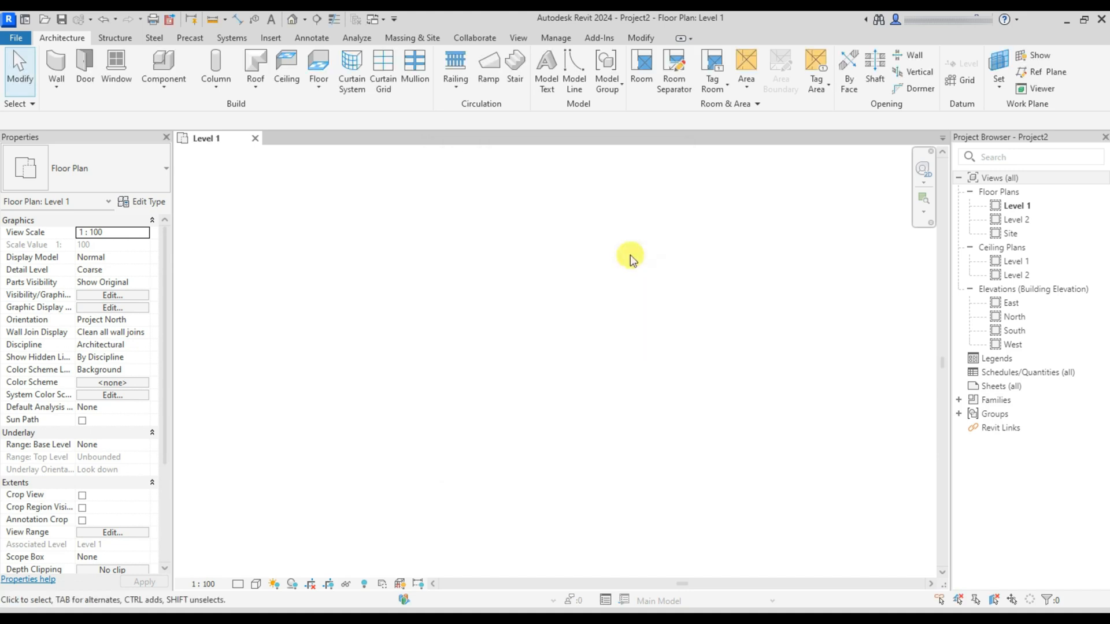
pyautogui.scroll(-5, 521, 365)
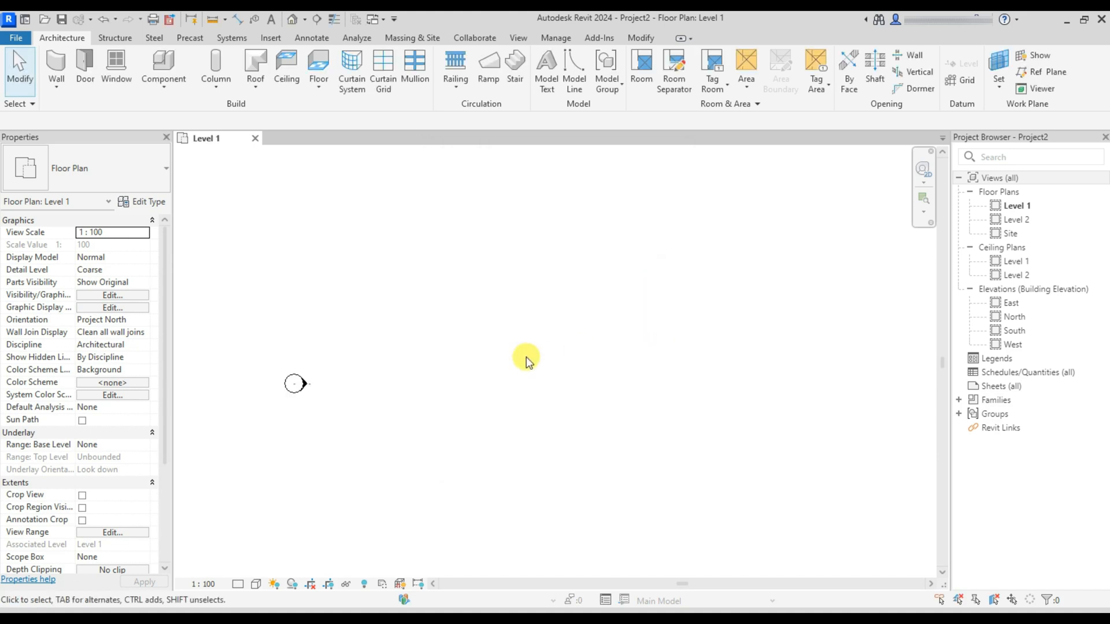
pyautogui.scroll(-1, 511, 385)
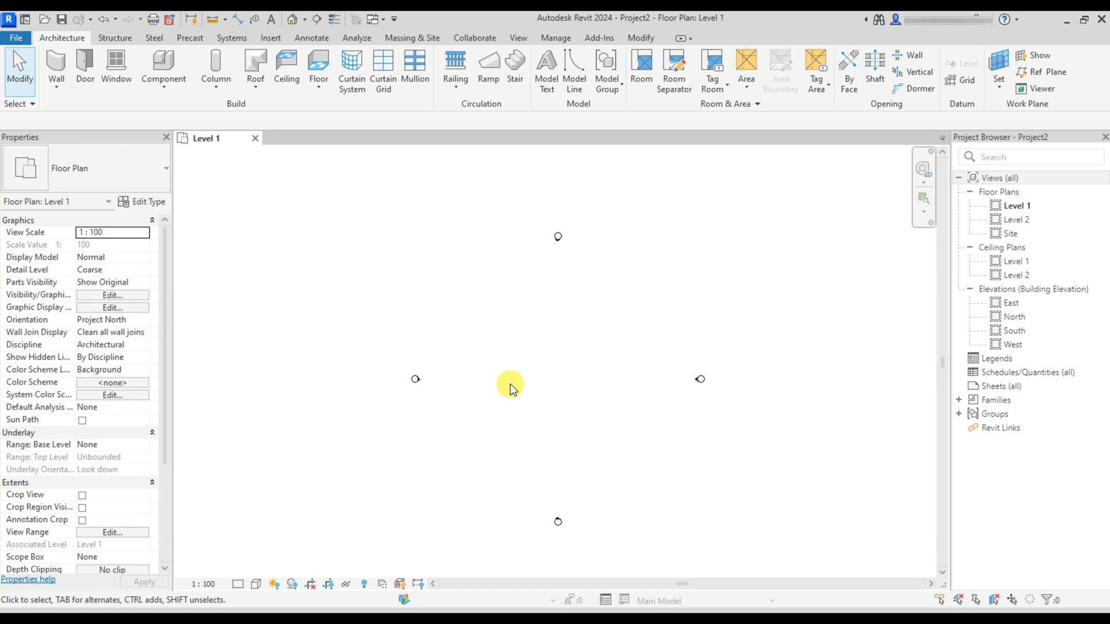